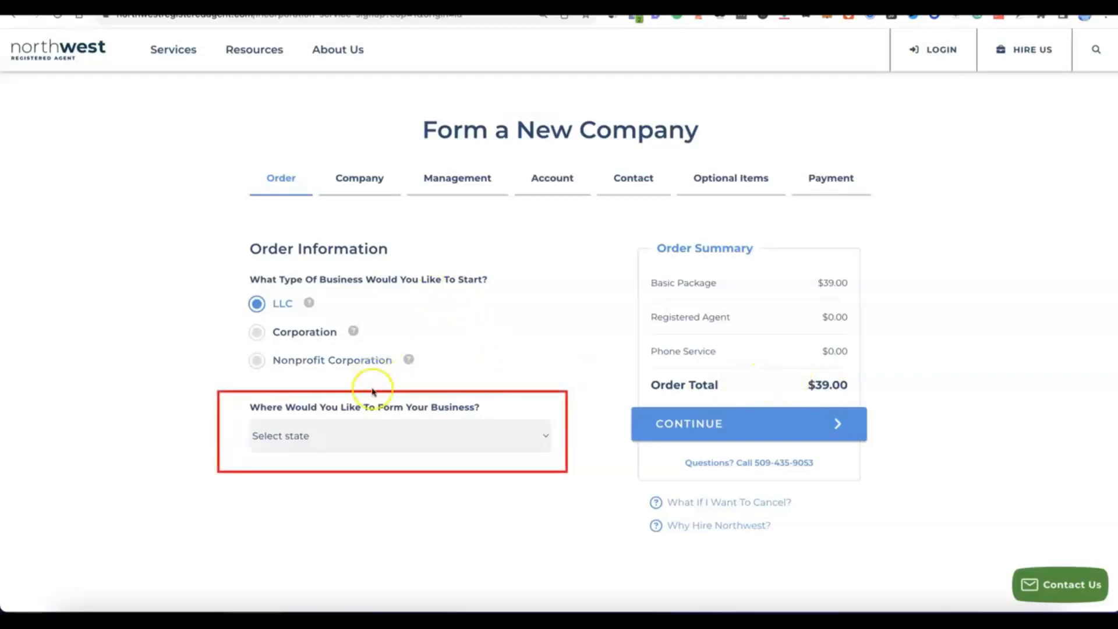
Choose NM - New Mexico as the state for forming the LLC and continue to the company details.
left_click(544, 433)
scroll(539, 433, "down", 10)
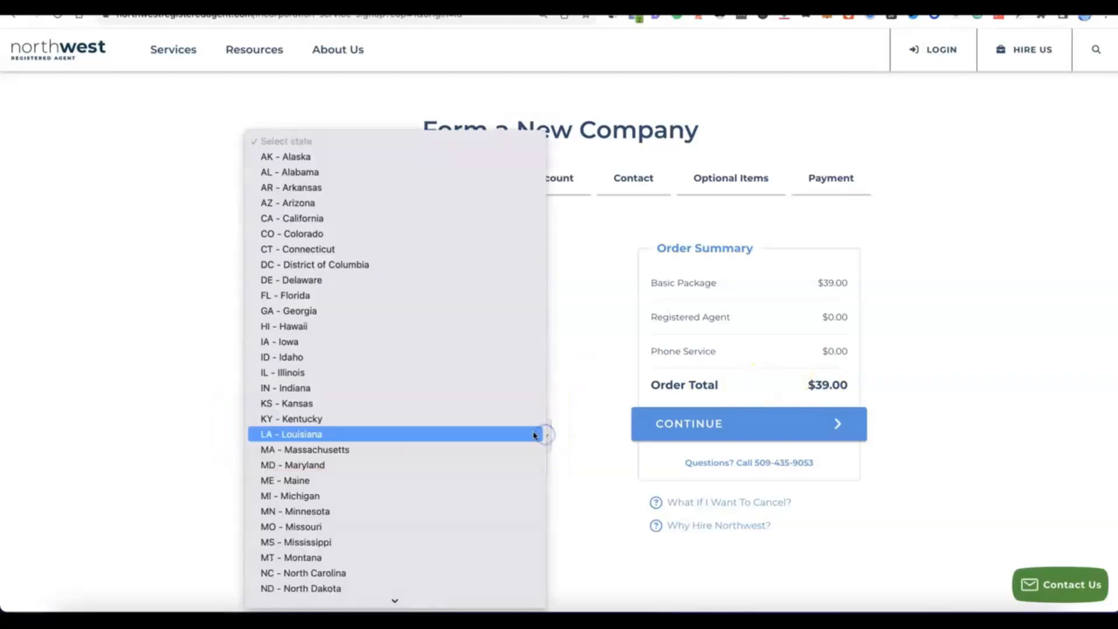
scroll(403, 371, "down", 4)
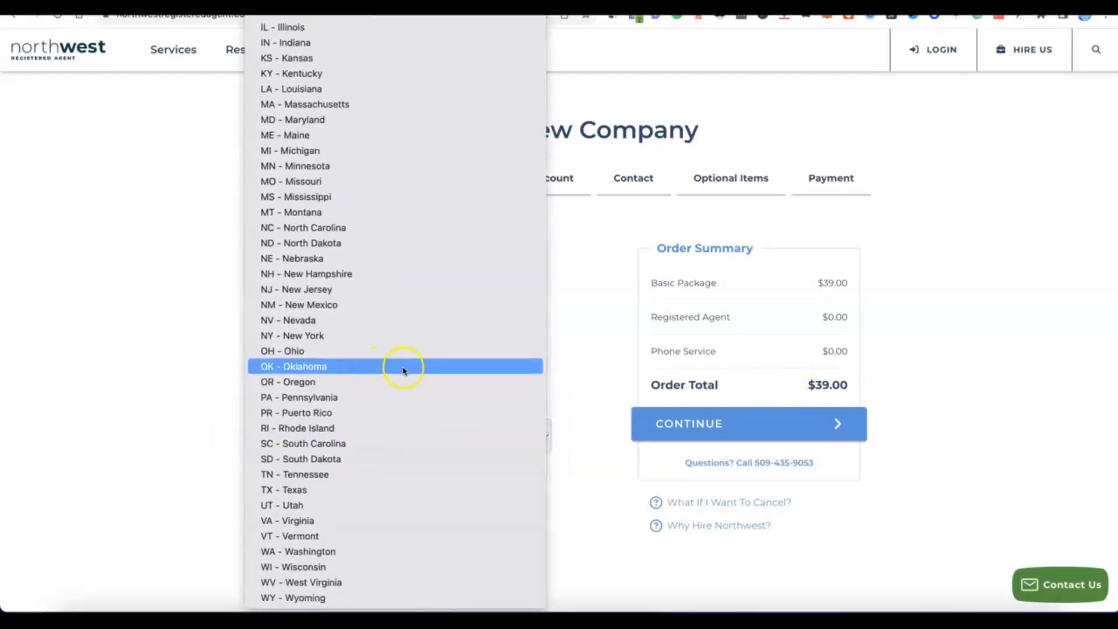
left_click(312, 305)
scroll(429, 463, "down", 2)
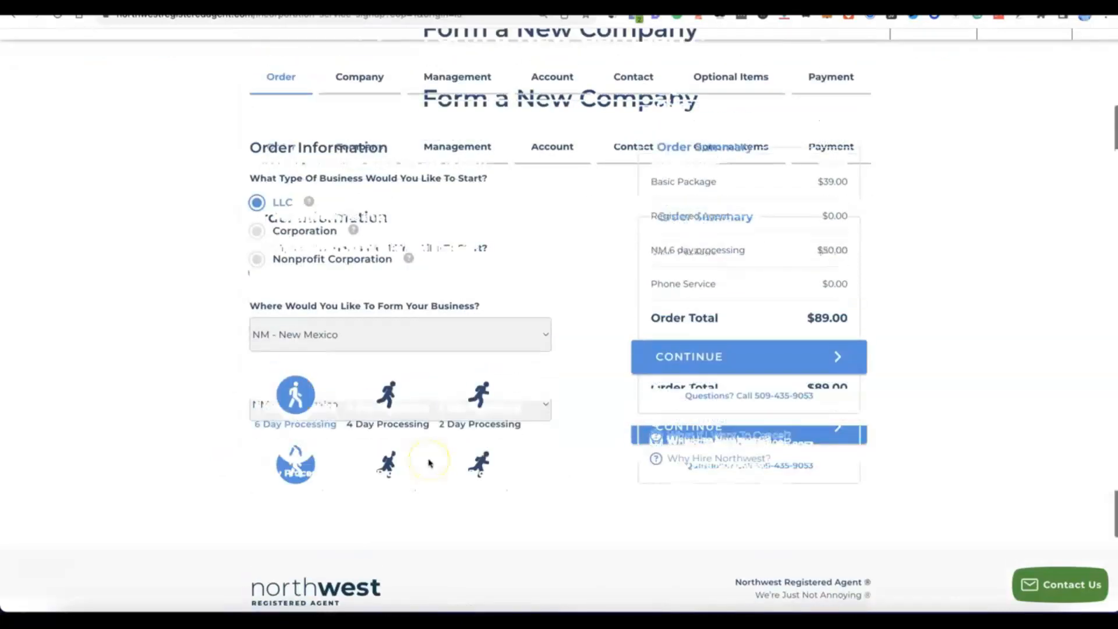
scroll(429, 463, "up", 1)
left_click(727, 420)
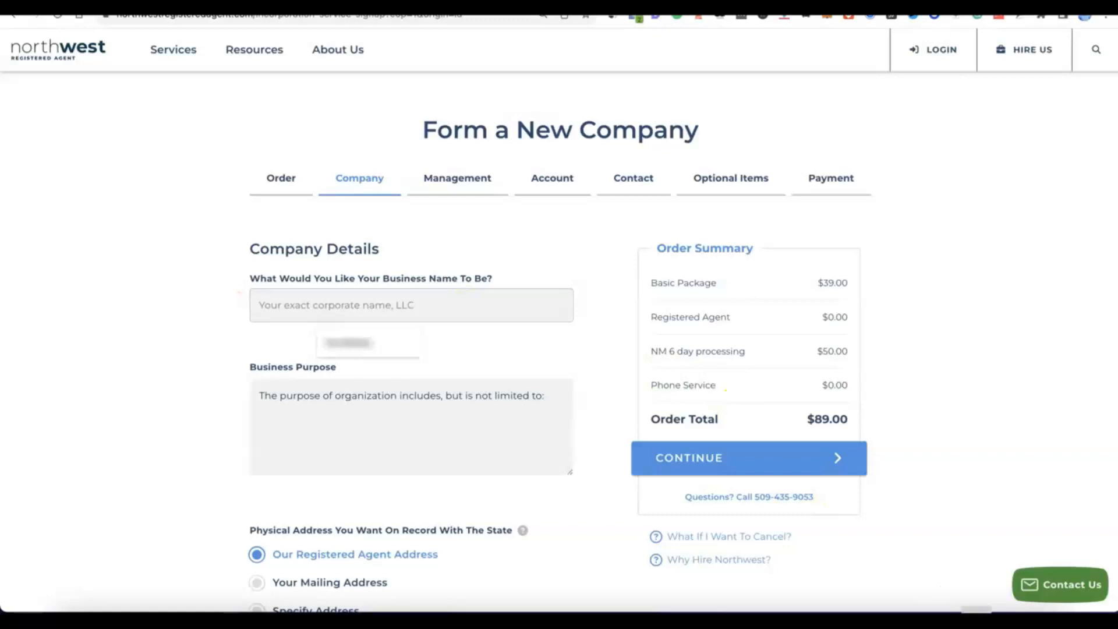
Enter Modoe as the business name and complete the business purpose with "E-commerce - online selling of general products.".
left_click(434, 303)
type("Modoe")
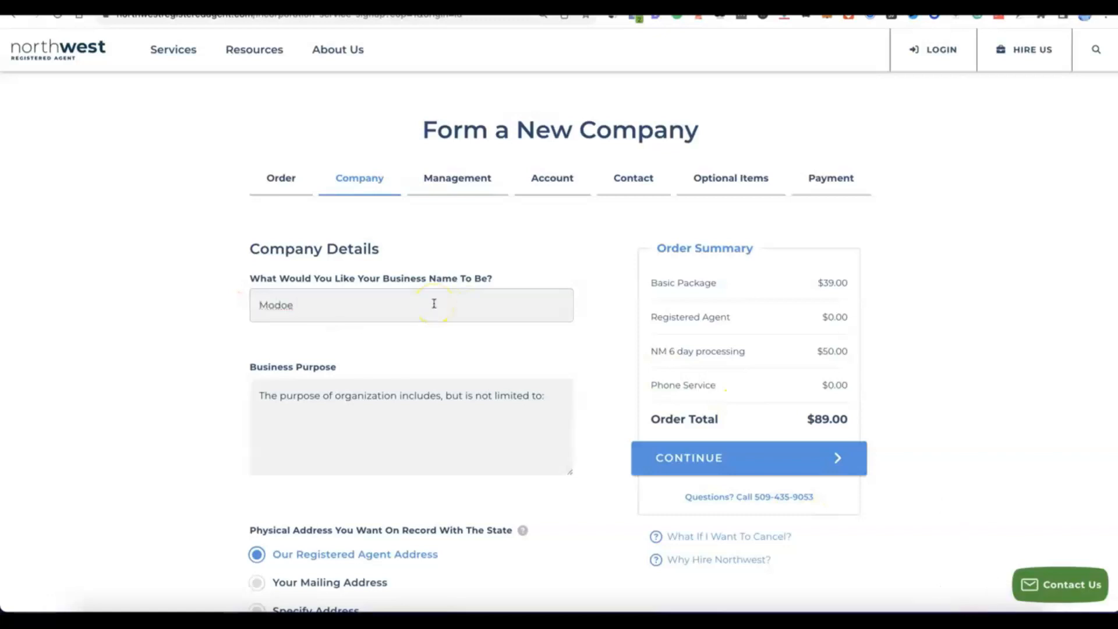
left_click(330, 400)
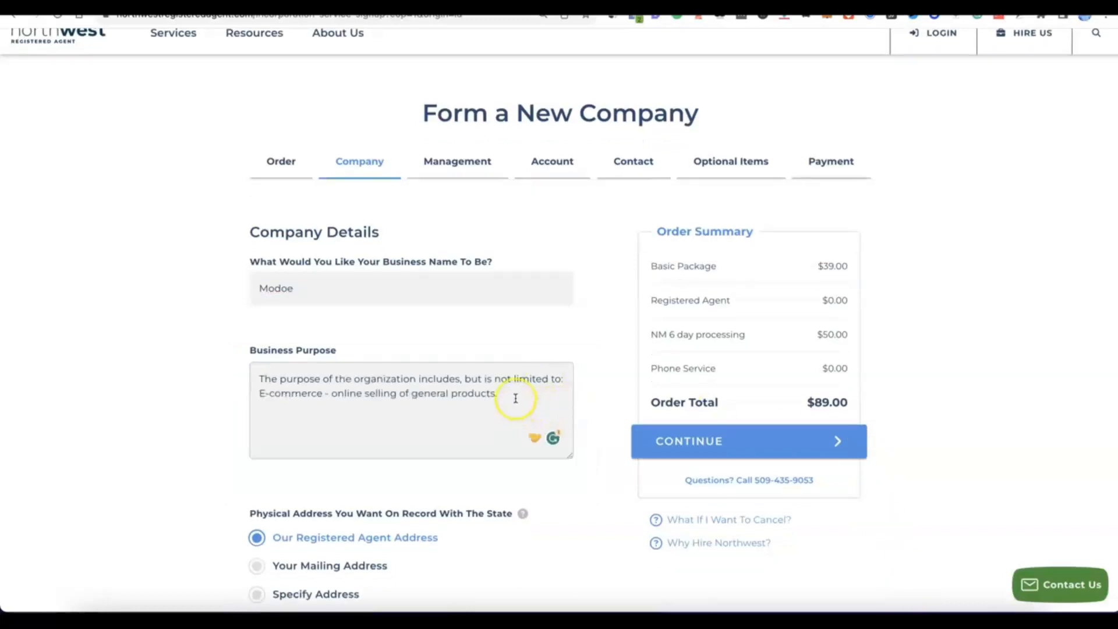
Continue to the management details with the registered agent address as both the physical and mailing address on record.
scroll(506, 399, "down", 2)
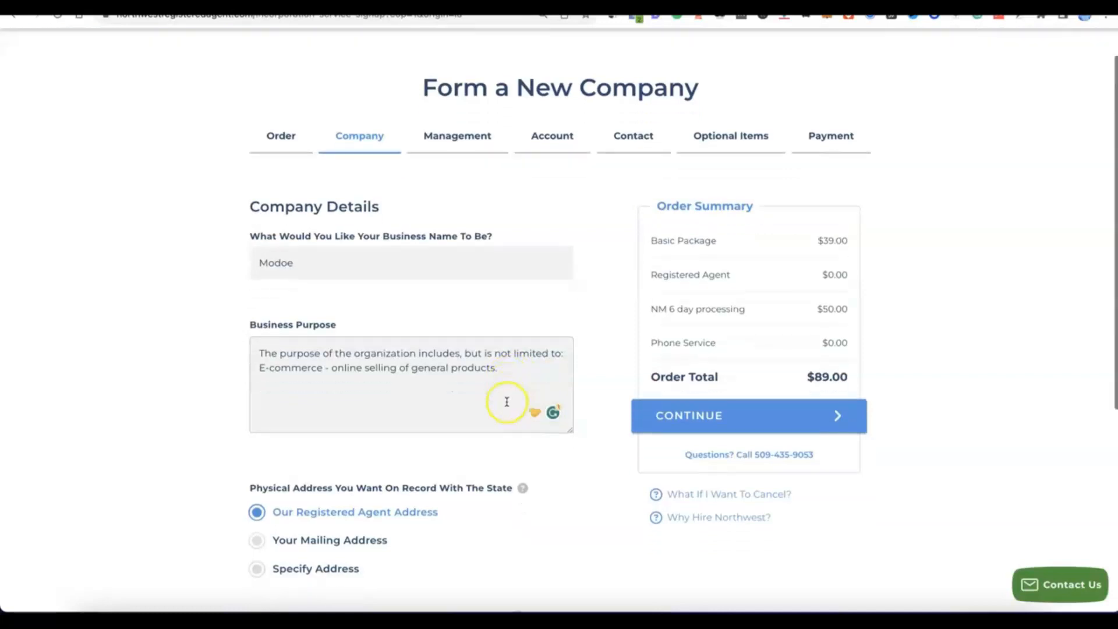
scroll(507, 399, "down", 1)
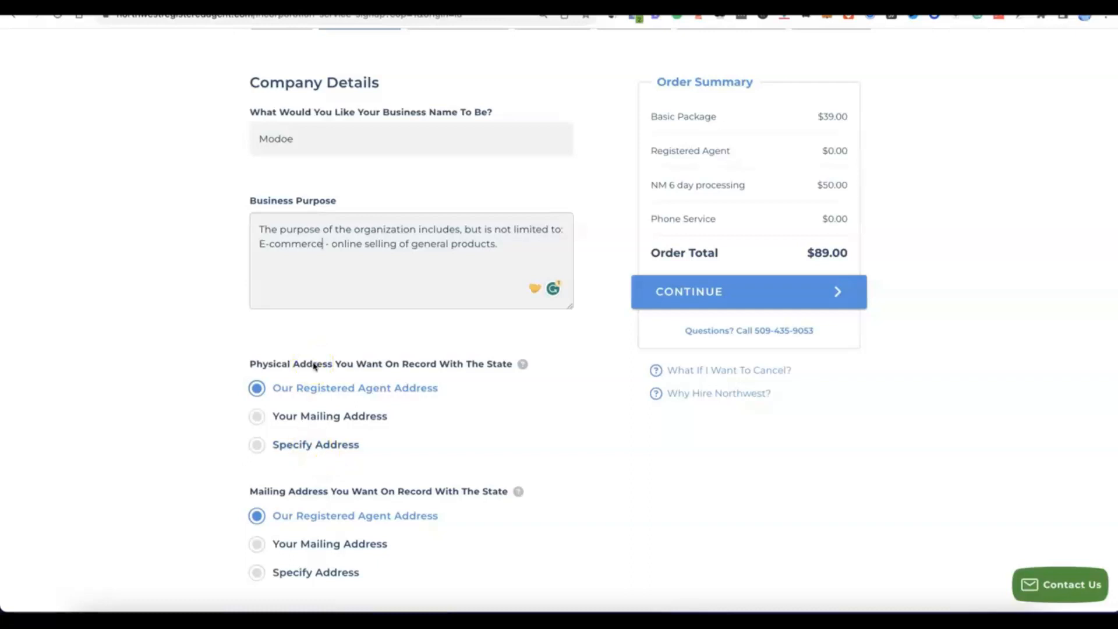
scroll(313, 366, "down", 2)
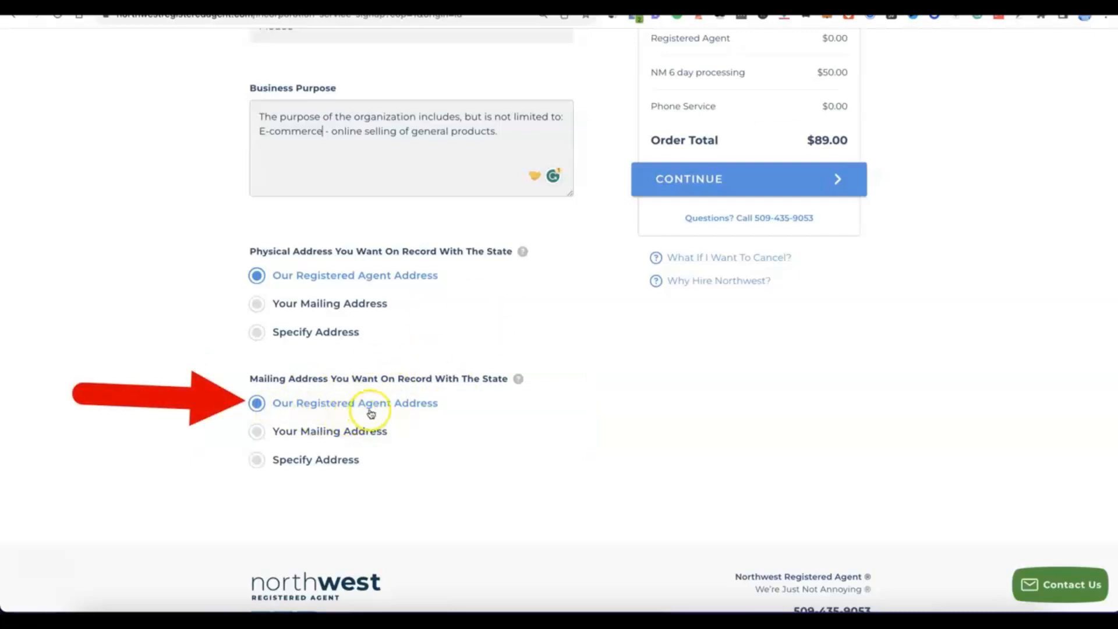
scroll(439, 407, "up", 5)
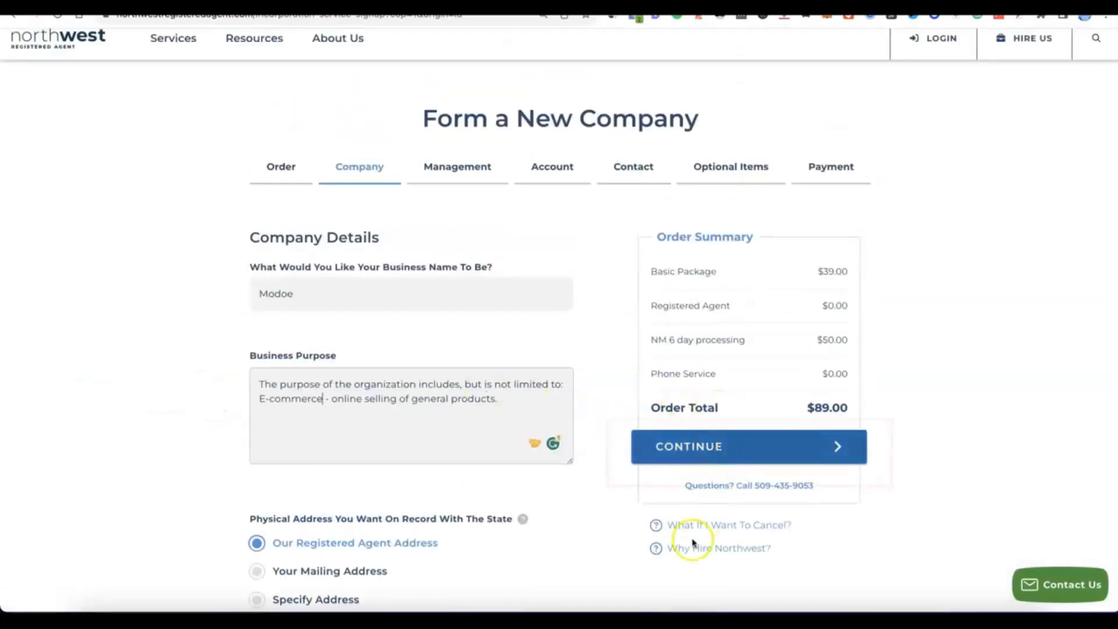
left_click(694, 457)
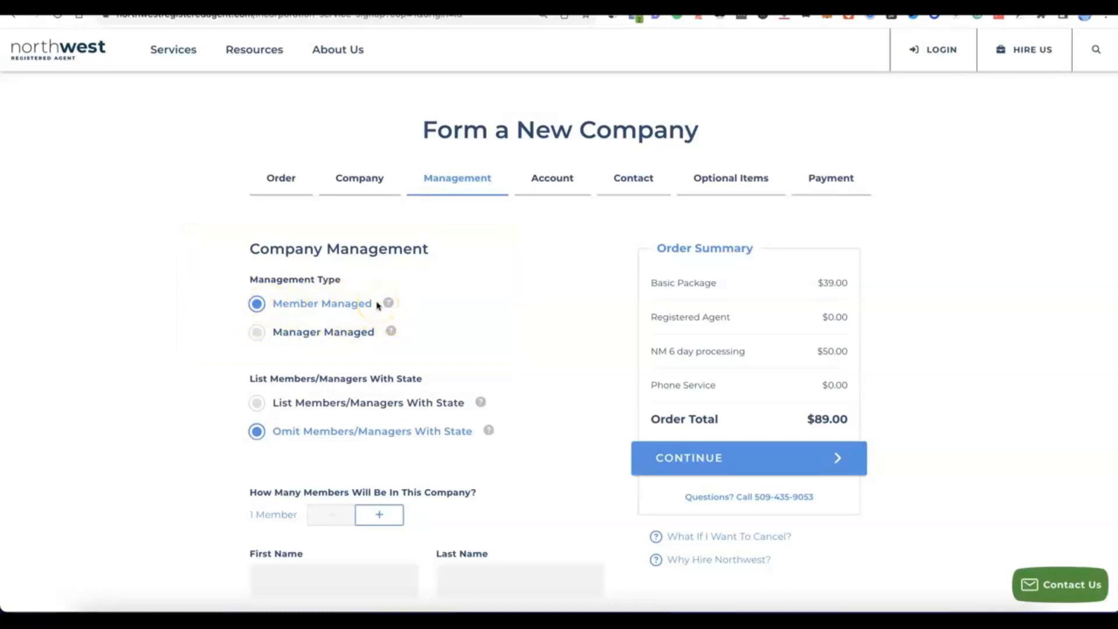
Set the number of company members to 2 in the member-managed company.
scroll(312, 300, "down", 3)
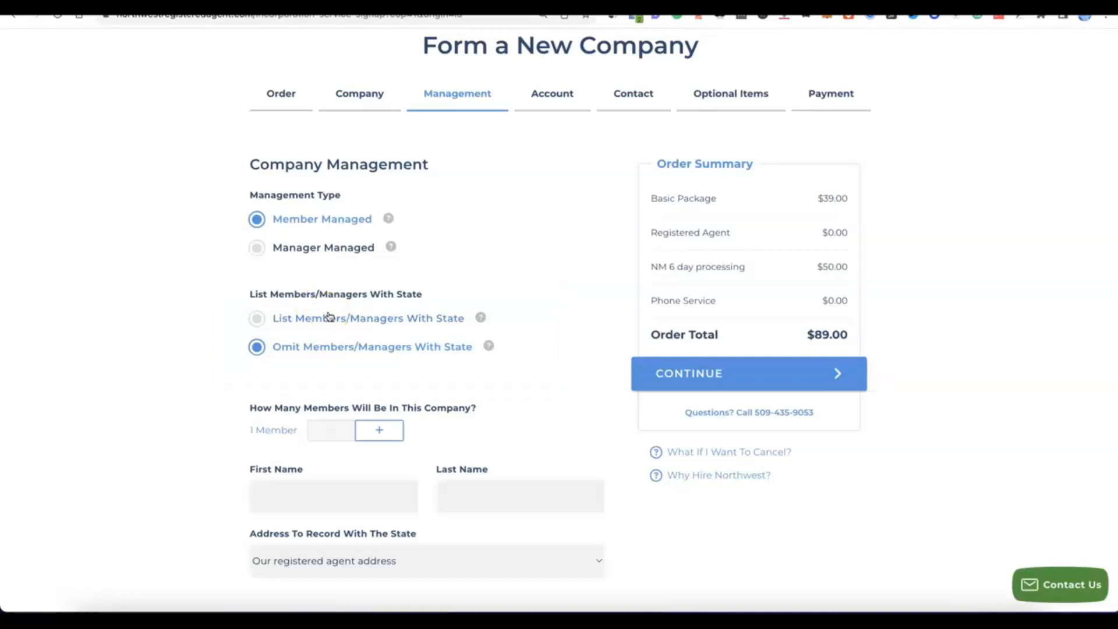
left_click(389, 430)
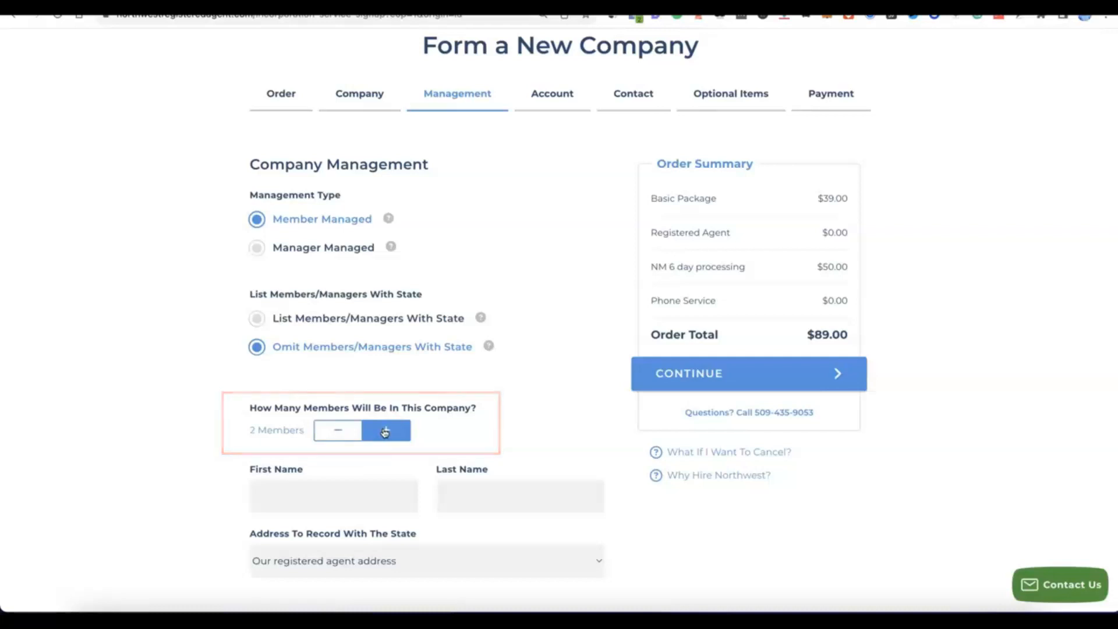
scroll(385, 432, "down", 1)
scroll(383, 432, "down", 4)
scroll(381, 430, "up", 2)
left_click(378, 430)
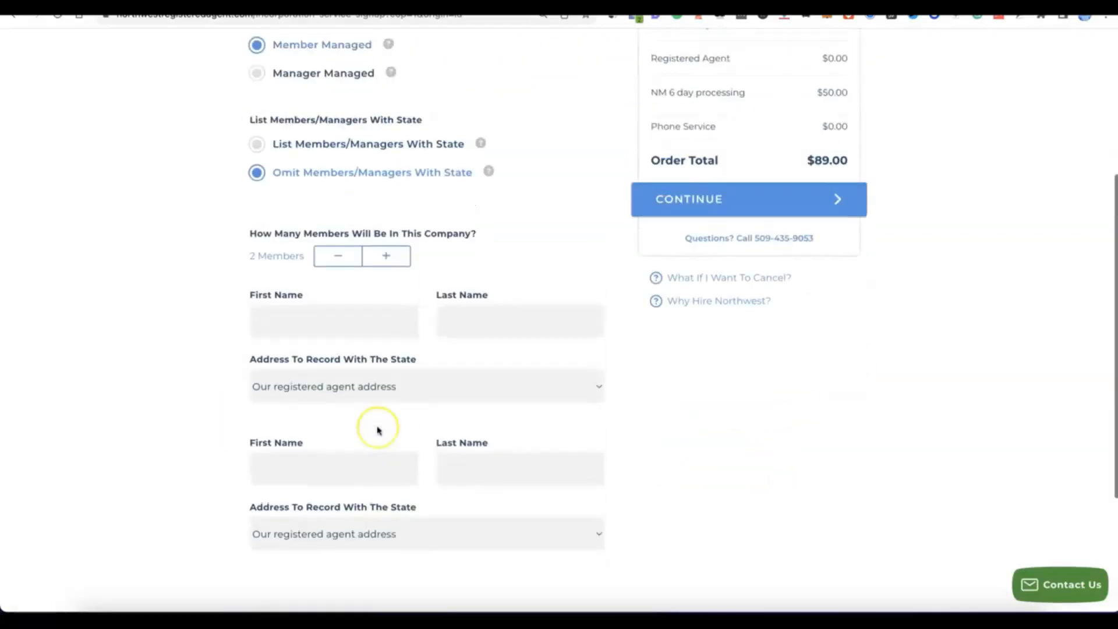
Enter the first and last names of both members with the registered agent address on record, and continue to account setup.
left_click(329, 325)
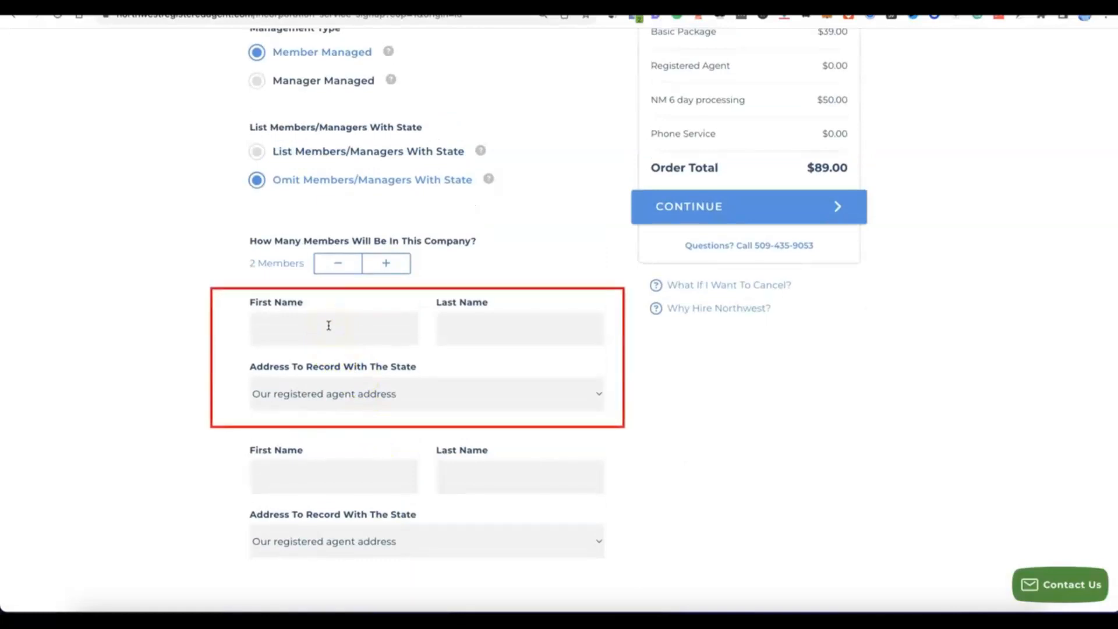
left_click(544, 326)
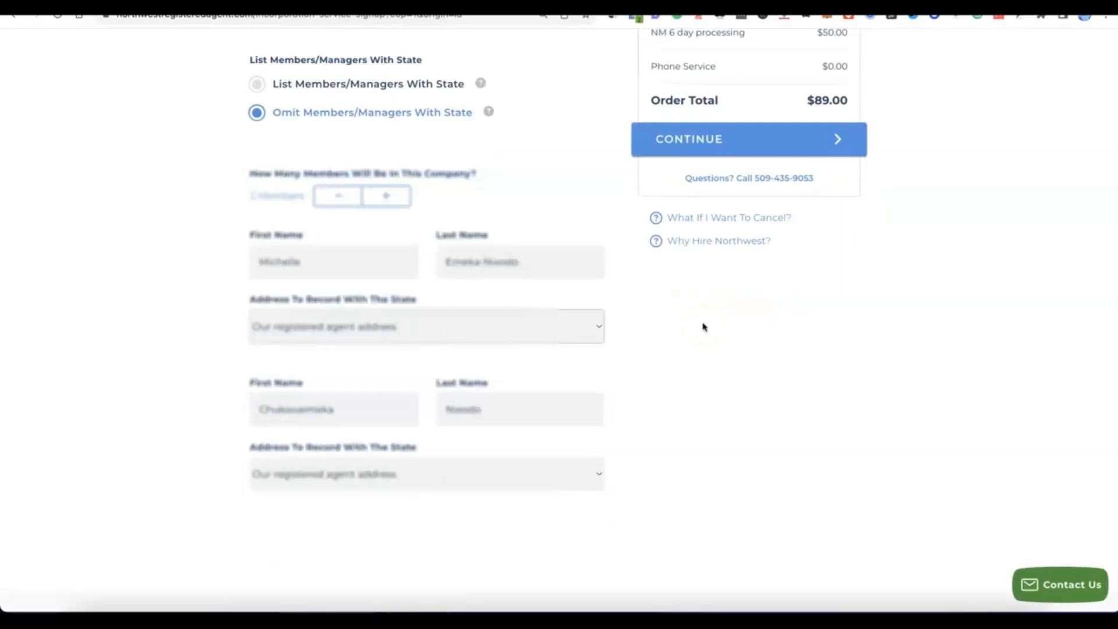
left_click(662, 326)
left_click(658, 336)
scroll(659, 341, "up", 2)
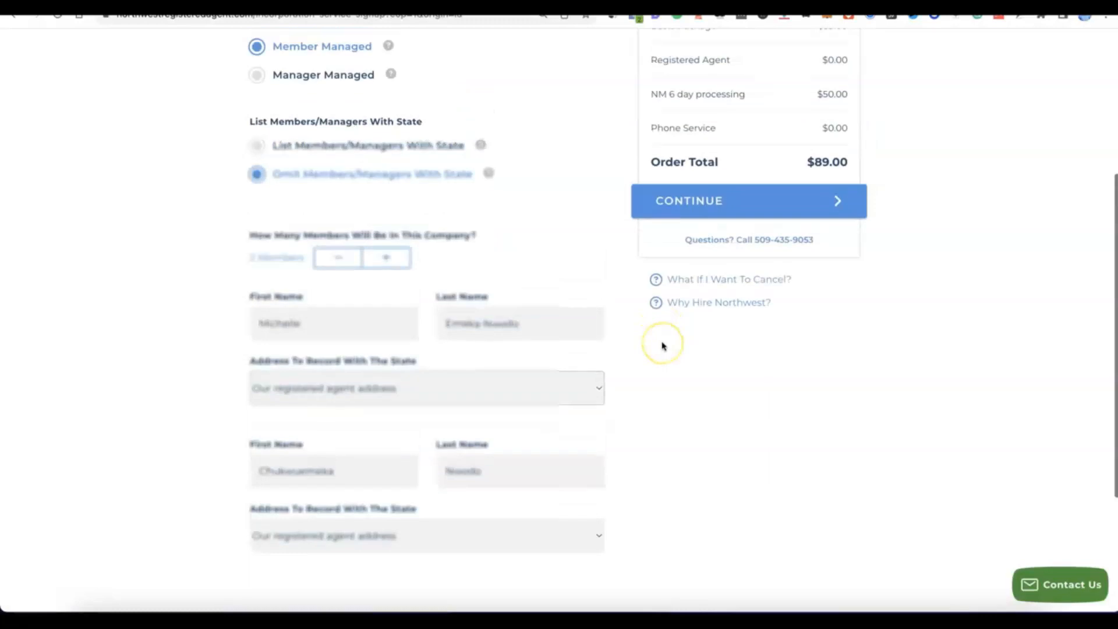
left_click(704, 217)
scroll(704, 220, "up", 1)
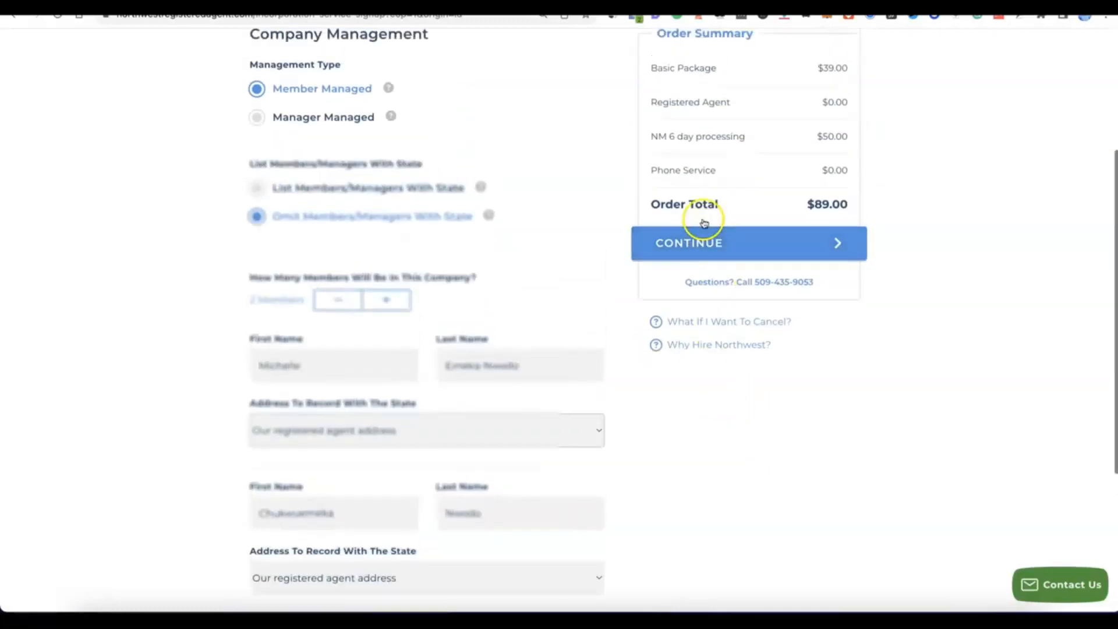
left_click(704, 236)
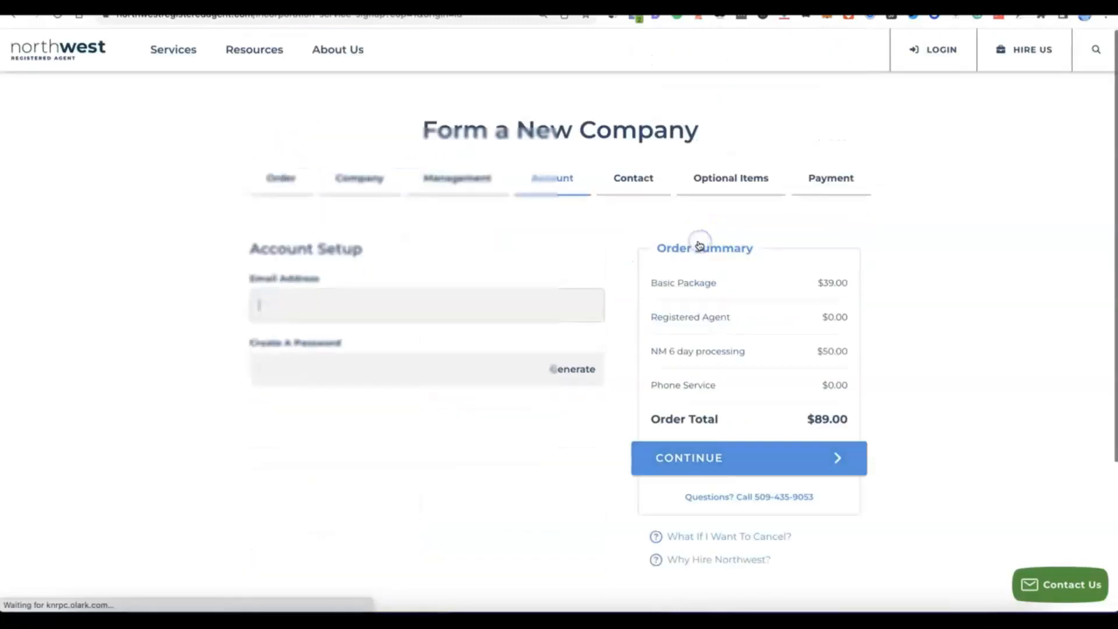
left_click(689, 241)
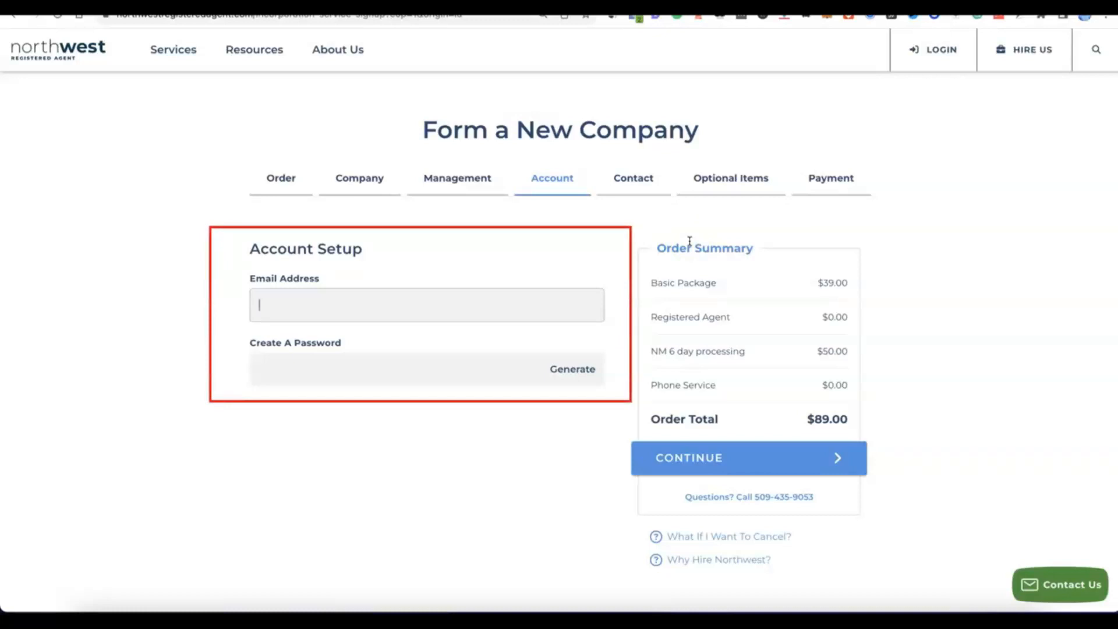
Enter the account e-mail address, generate an account password, and continue to the contact details.
left_click(380, 296)
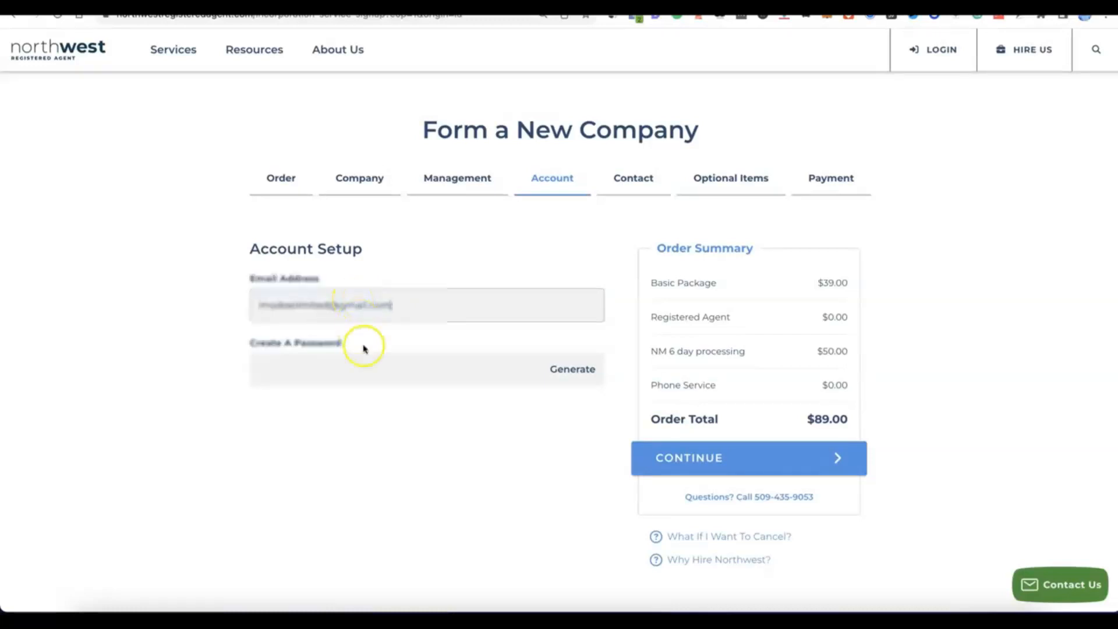
left_click(359, 368)
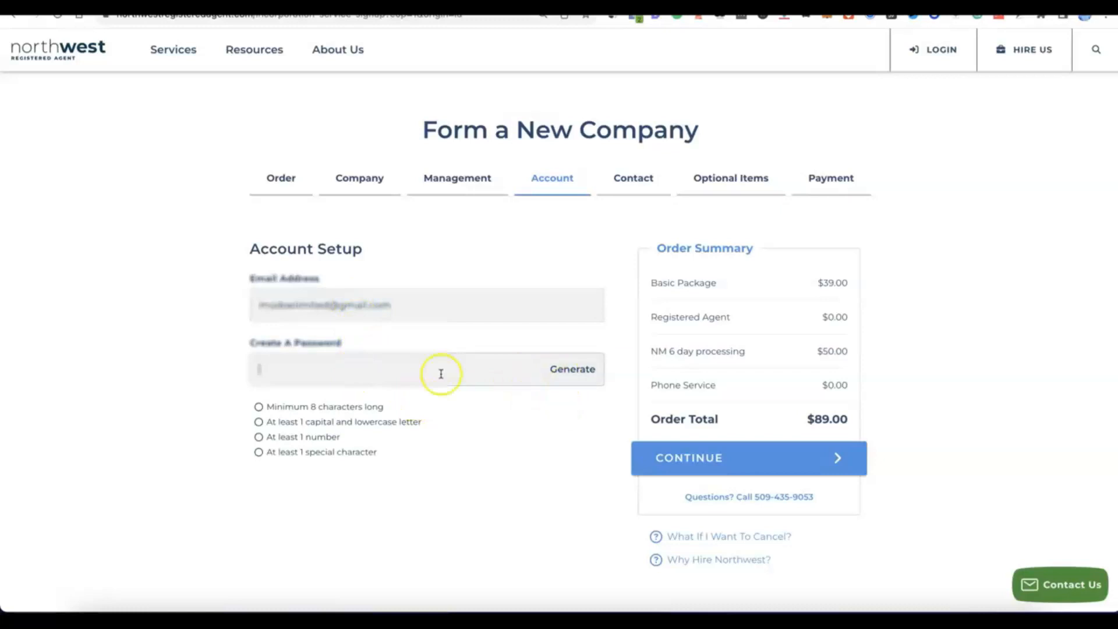
left_click(578, 371)
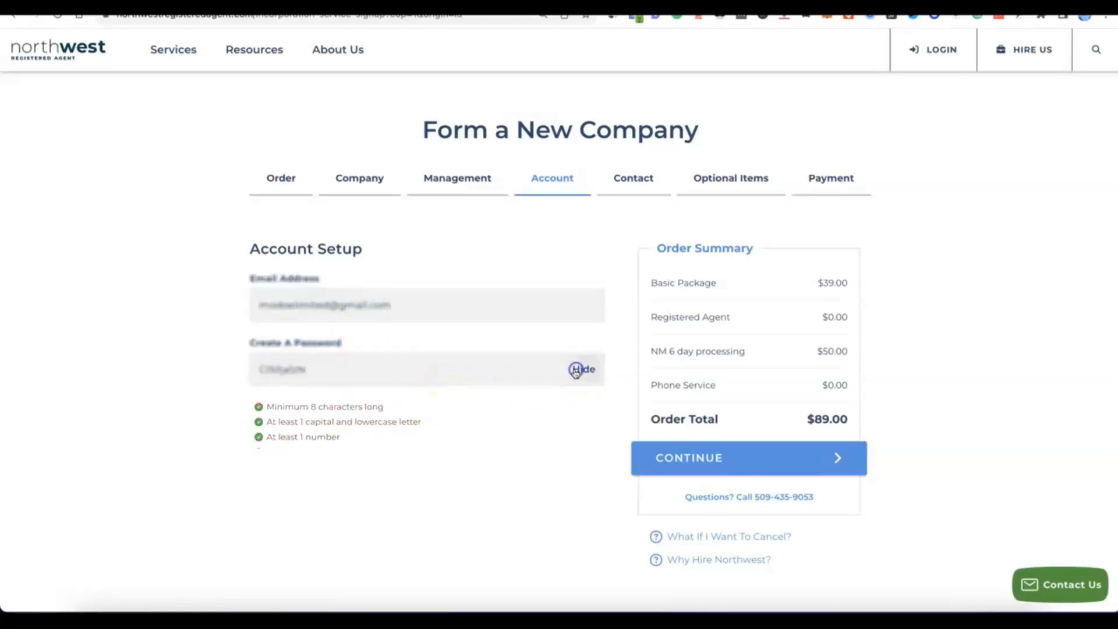
left_click(404, 419)
scroll(405, 421, "down", 1)
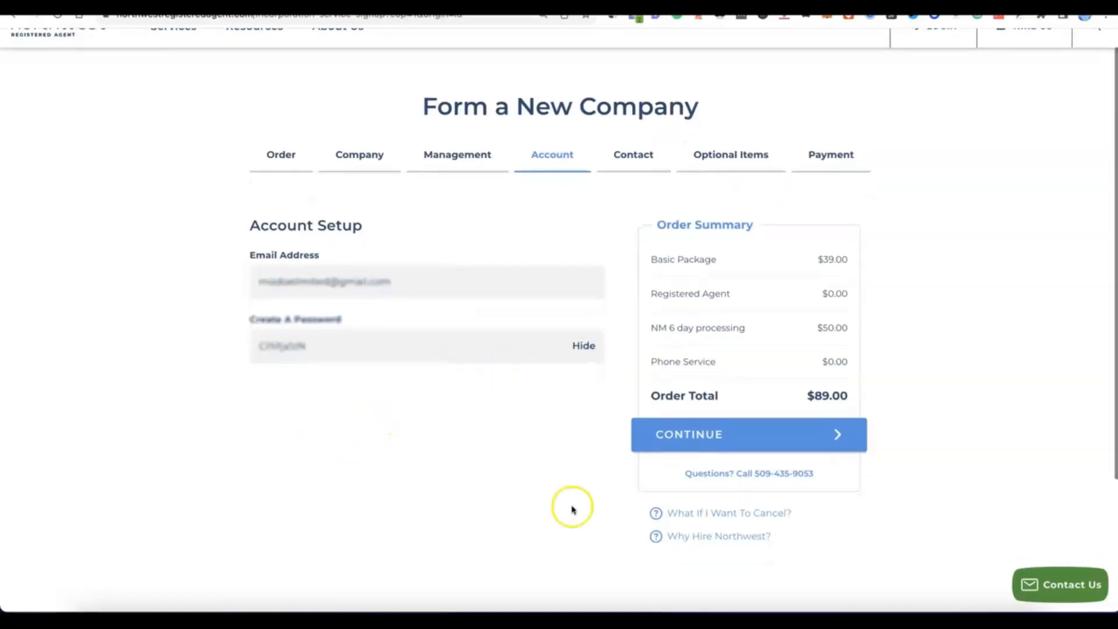
left_click(714, 448)
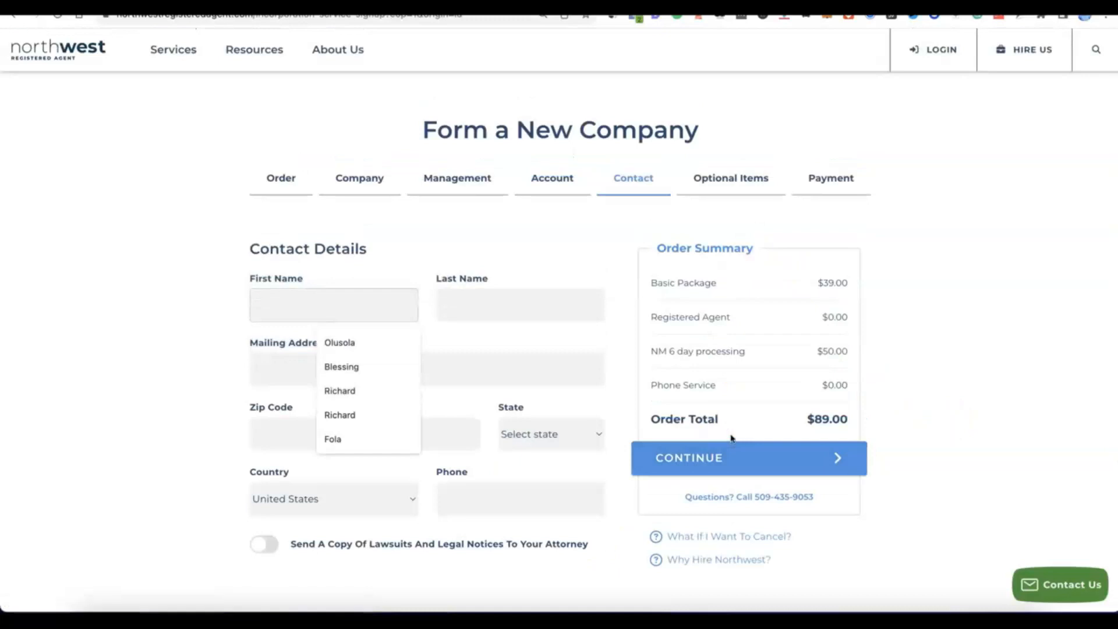
Fill in the contact's name, mailing address, country and phone number, and continue to the optional items.
left_click(177, 272)
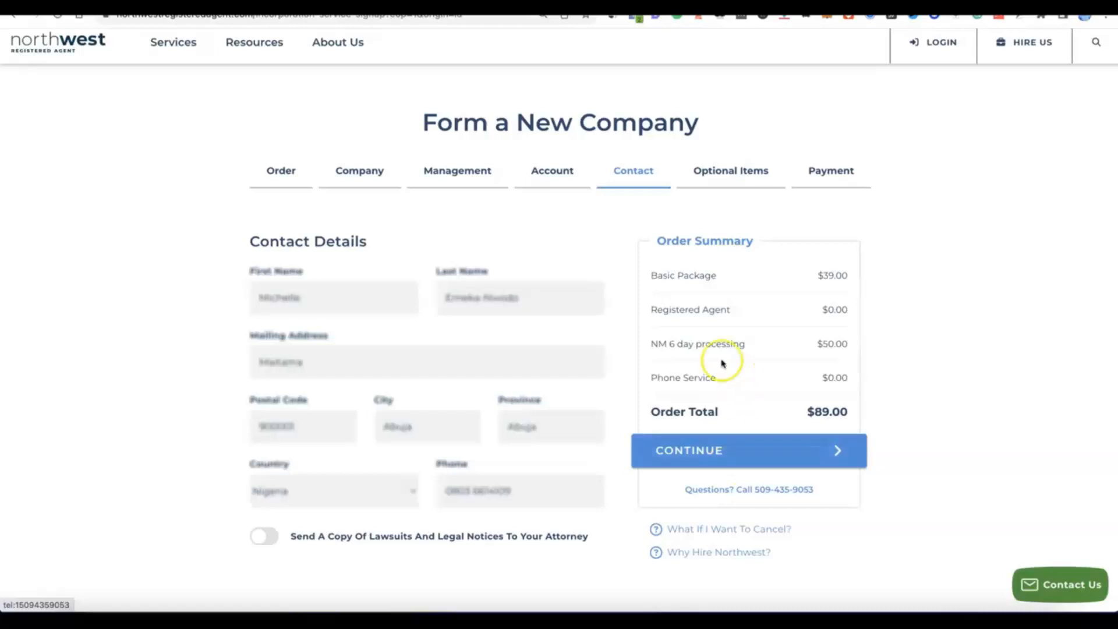
left_click(694, 460)
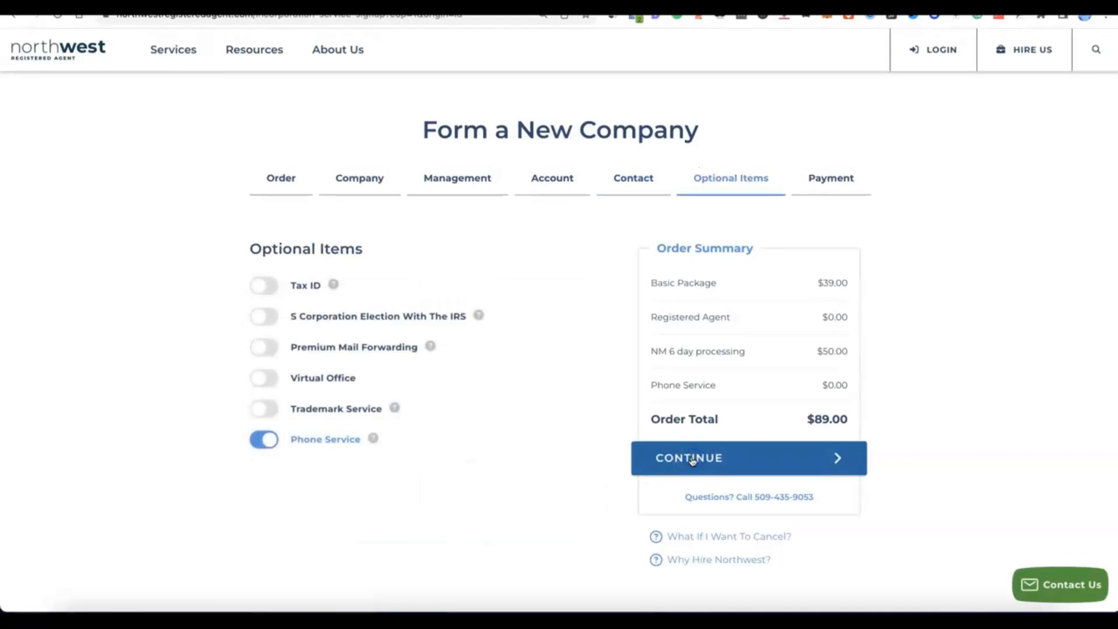
Remove the Phone Service from the optional items of the order.
left_click(414, 439)
left_click(269, 442)
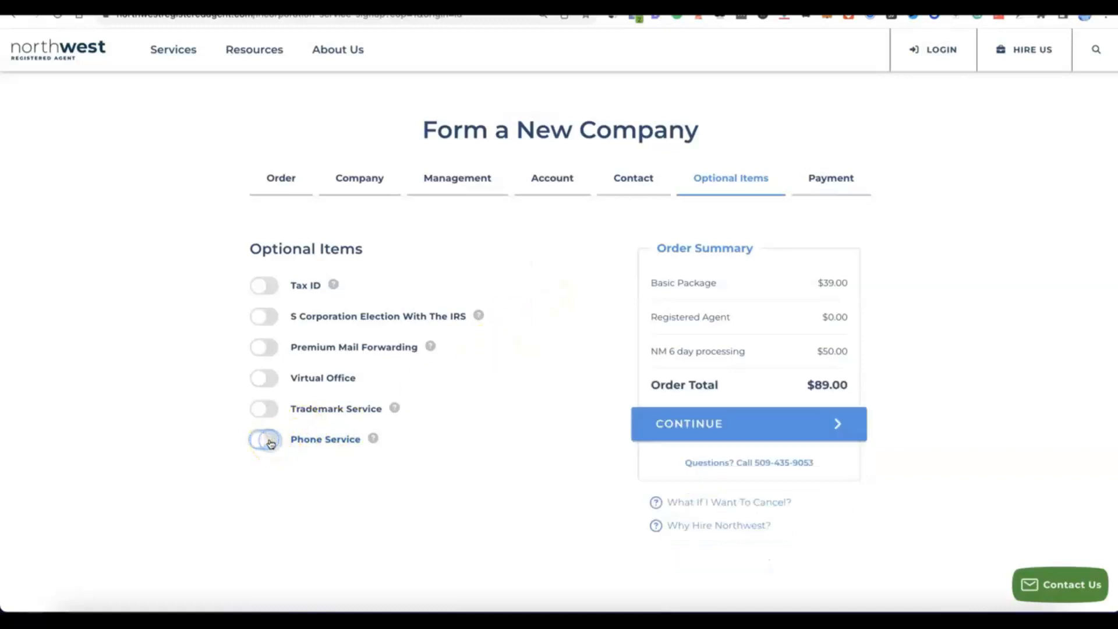
left_click(259, 442)
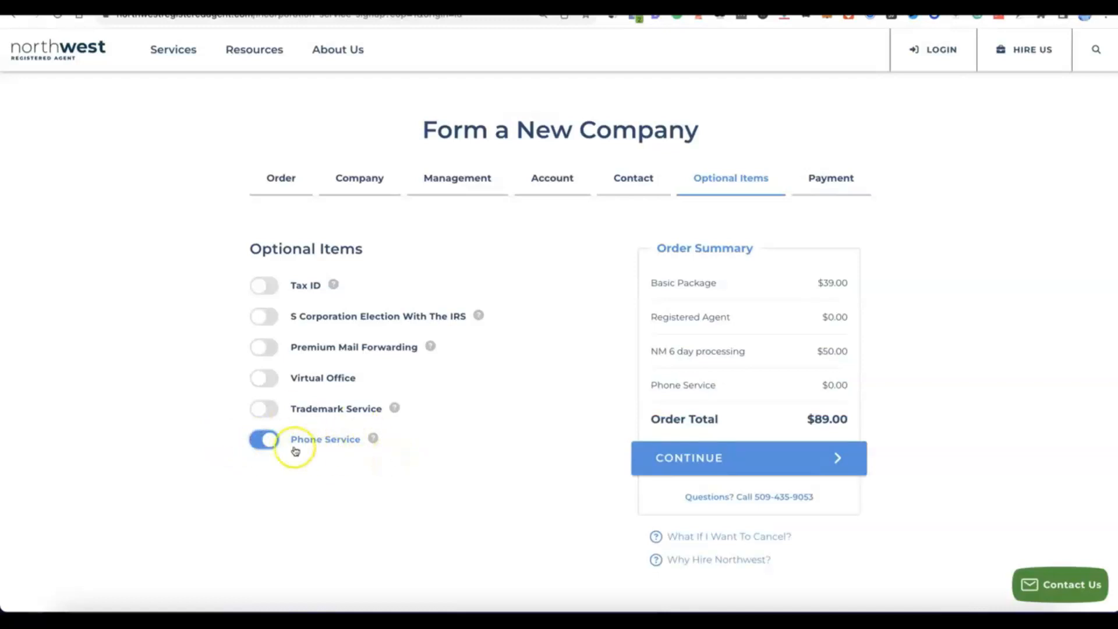
left_click(269, 442)
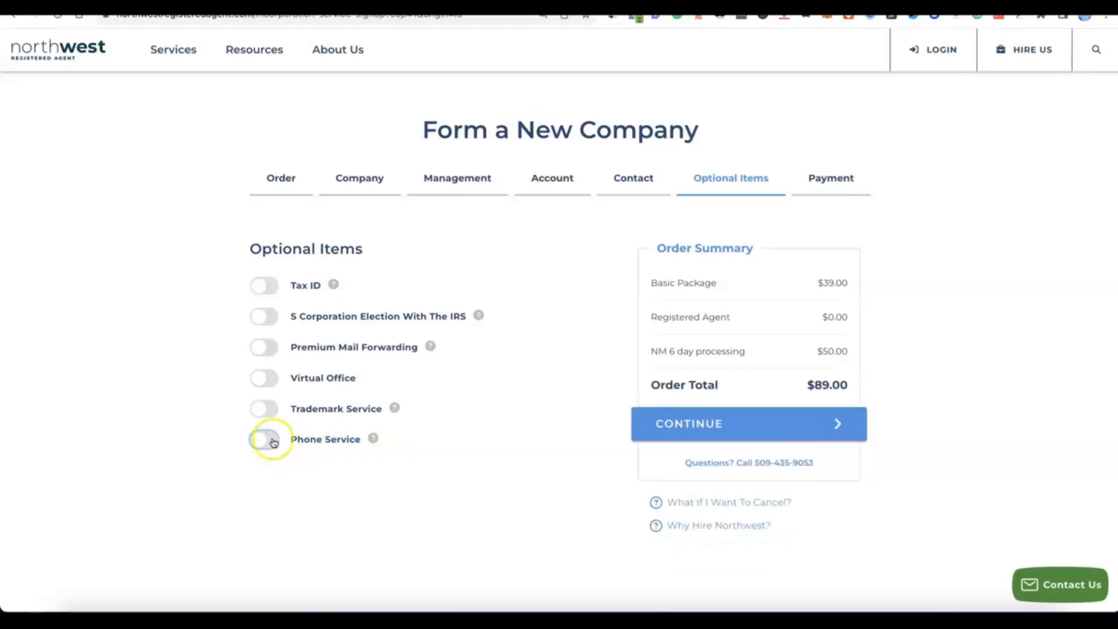
Add the Tax ID service to the order with the "Do NOT Have Social Security Number" option.
left_click(258, 285)
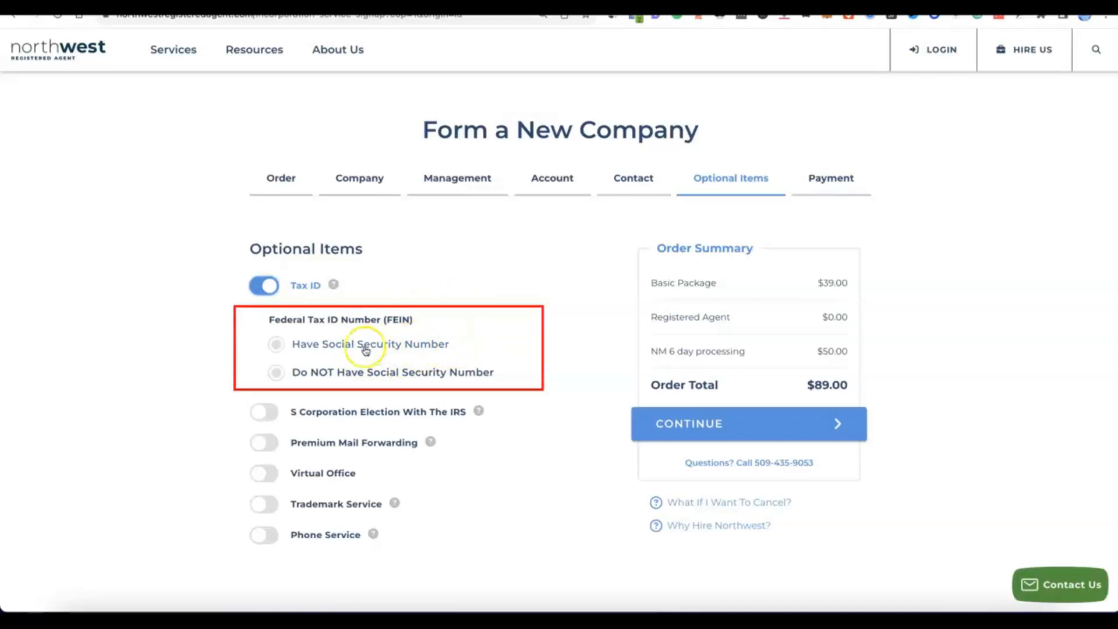
left_click(278, 343)
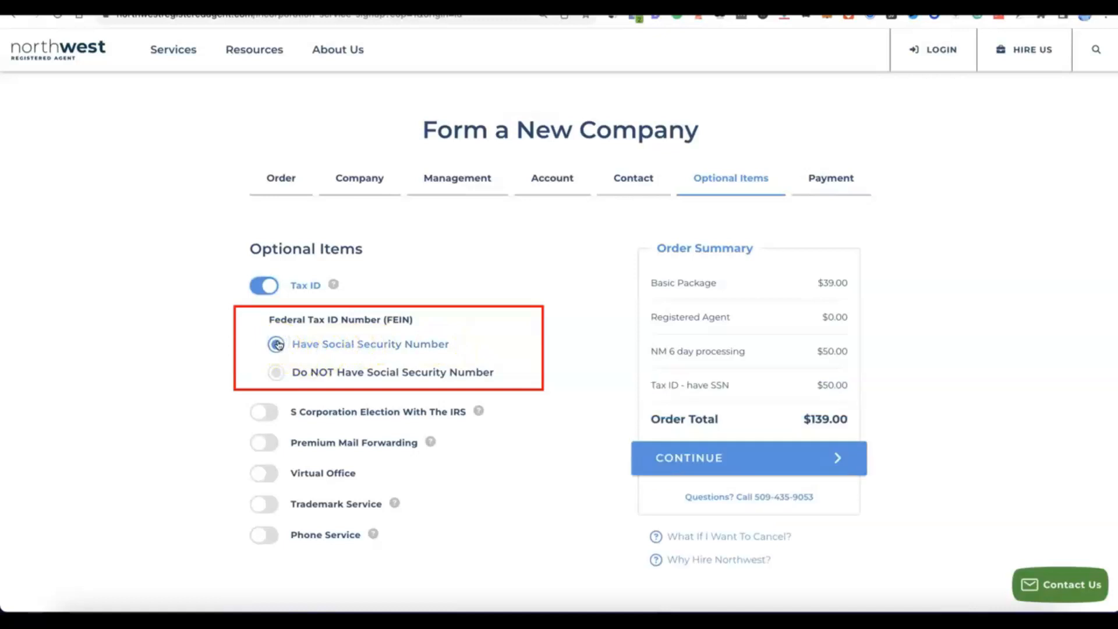
left_click(274, 373)
left_click(376, 383)
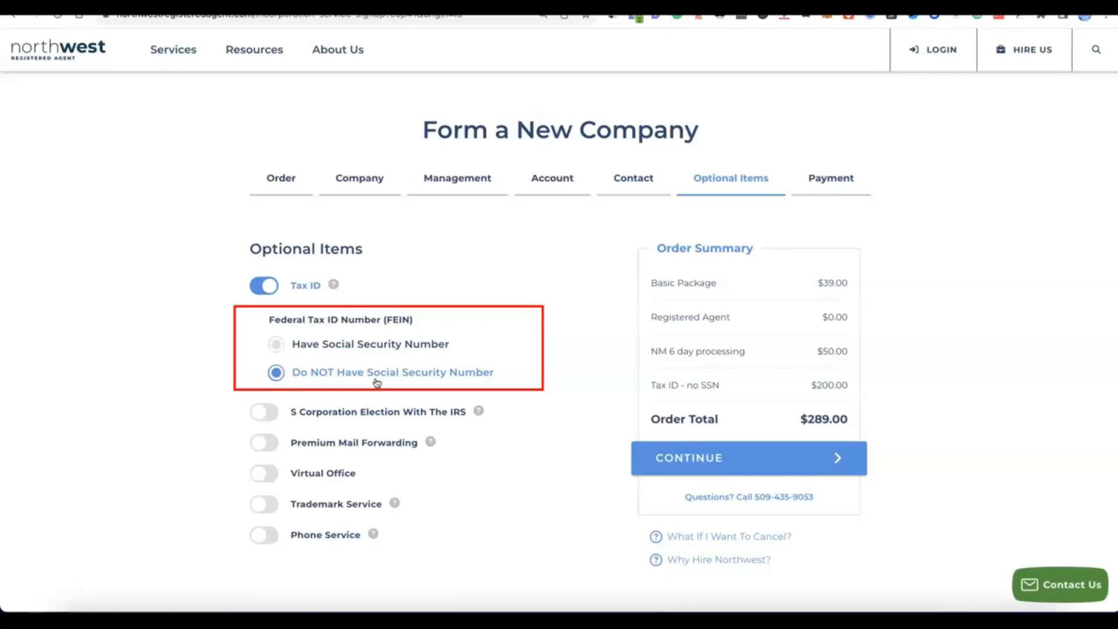
left_click(377, 378)
left_click(303, 339)
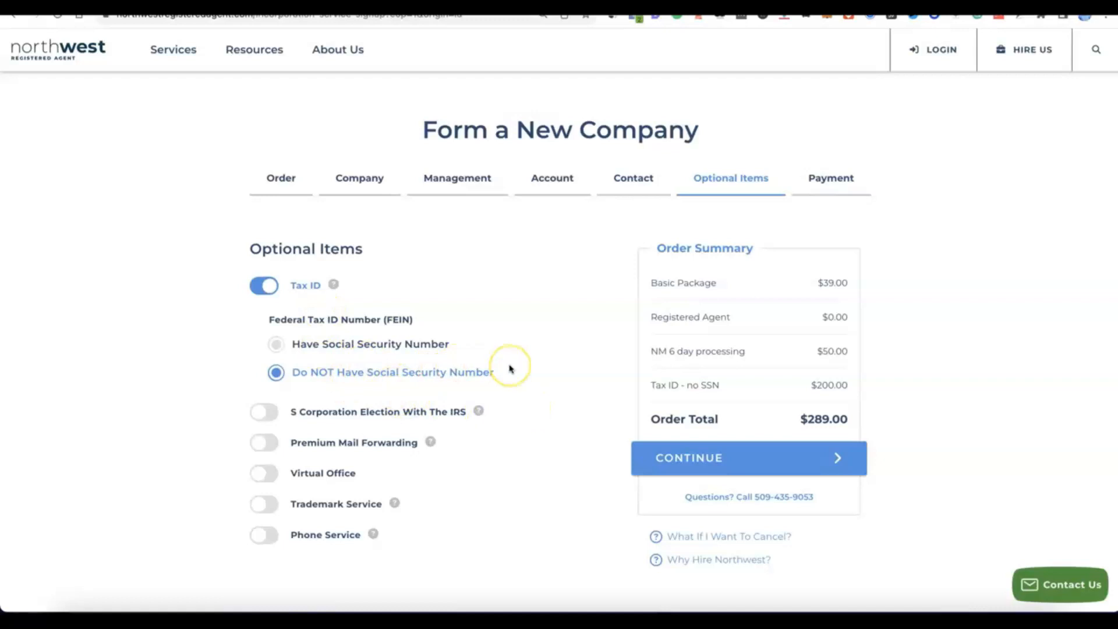
Continue to payment, enter the cardholder's name, card number, expiration date and CVV, and place the order.
scroll(510, 368, "down", 2)
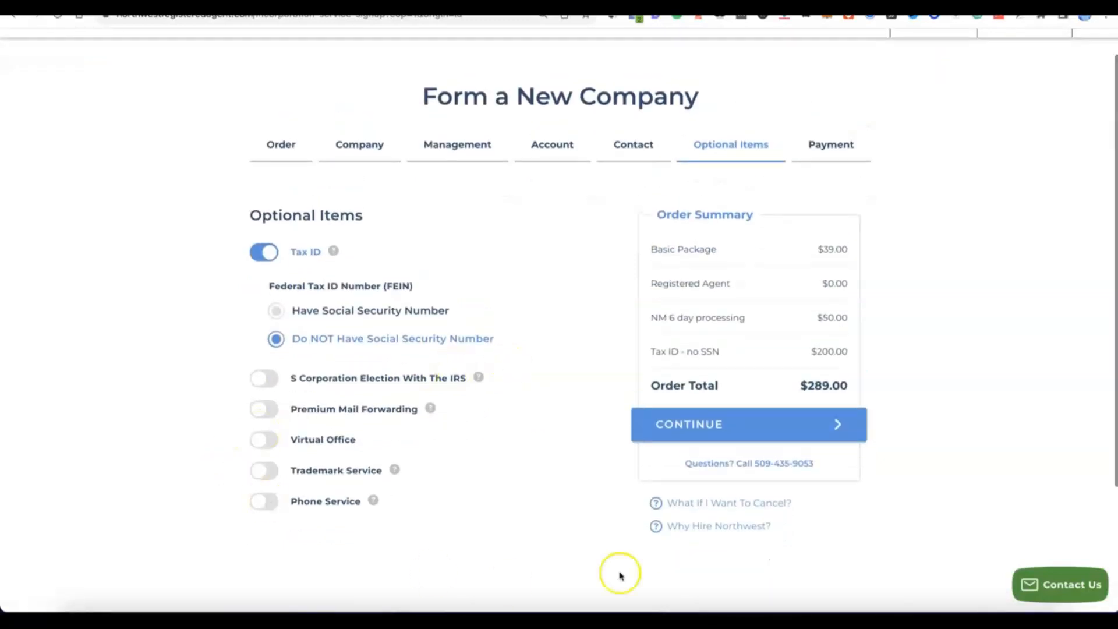
left_click(704, 425)
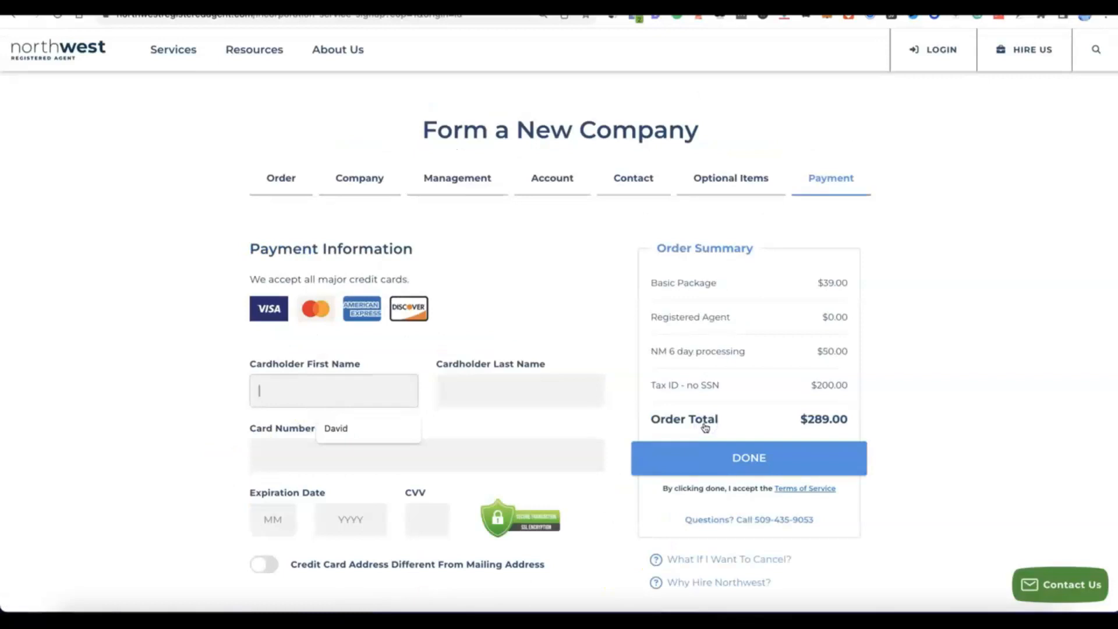
scroll(704, 425, "down", 3)
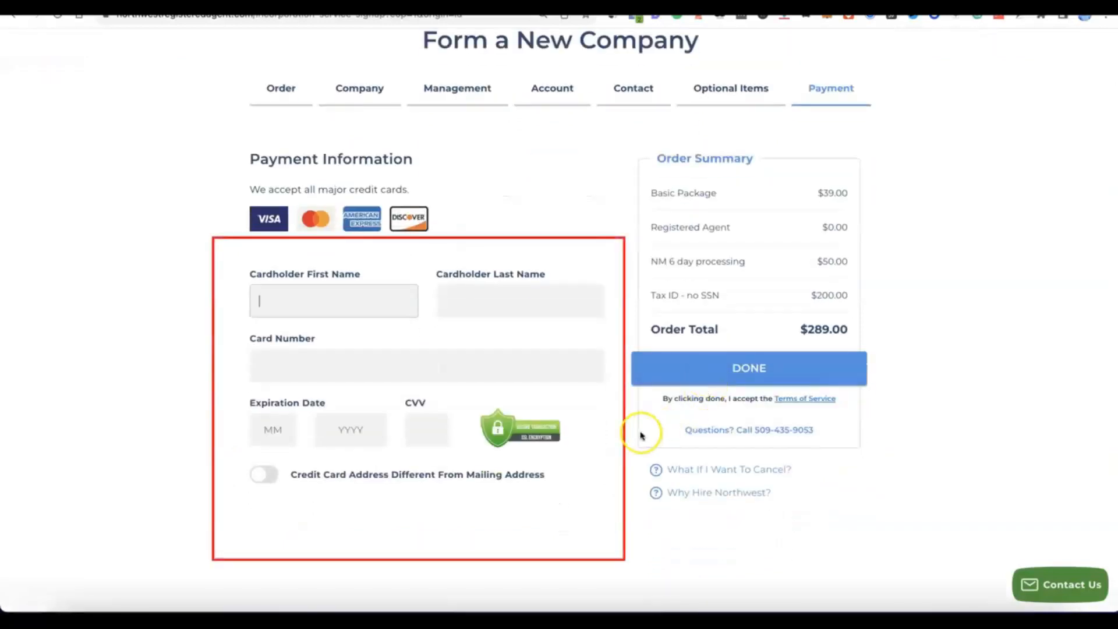
left_click(306, 300)
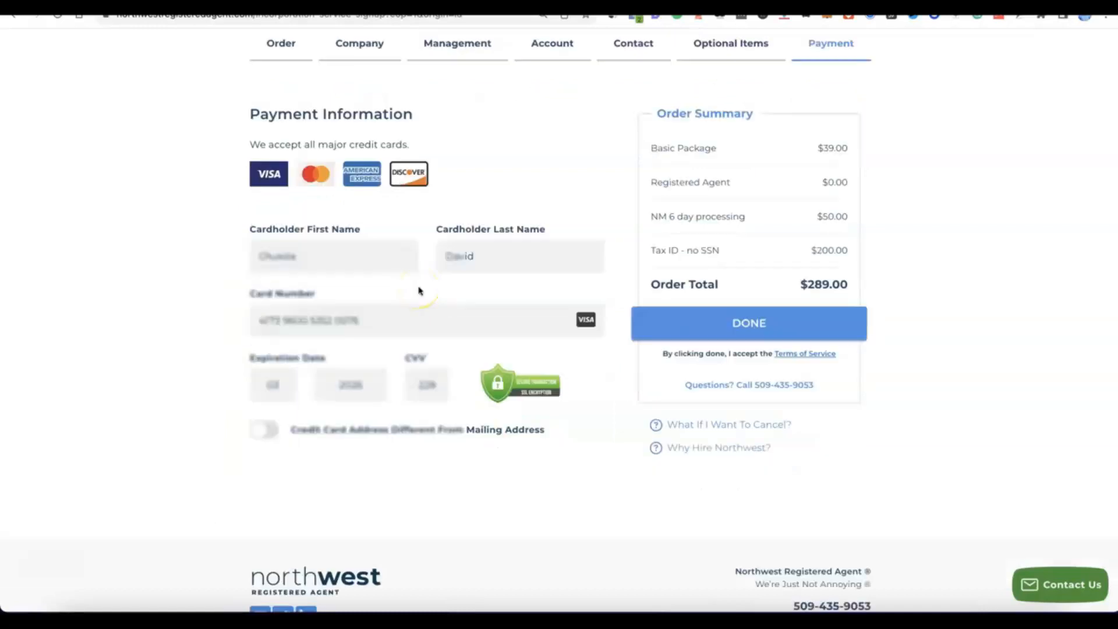
left_click(707, 321)
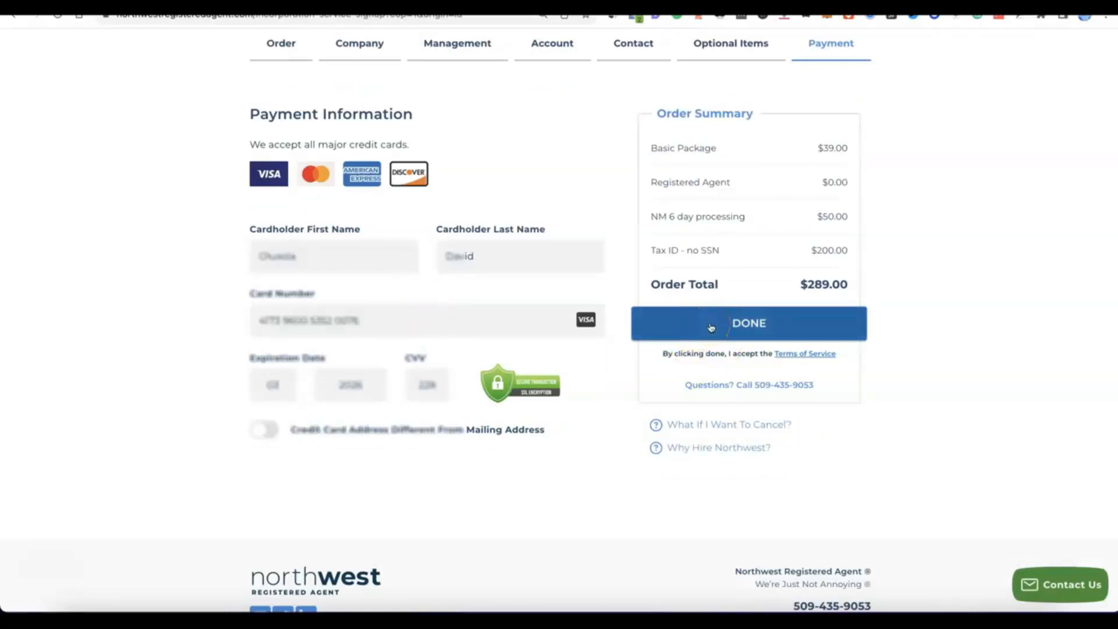
left_click(711, 325)
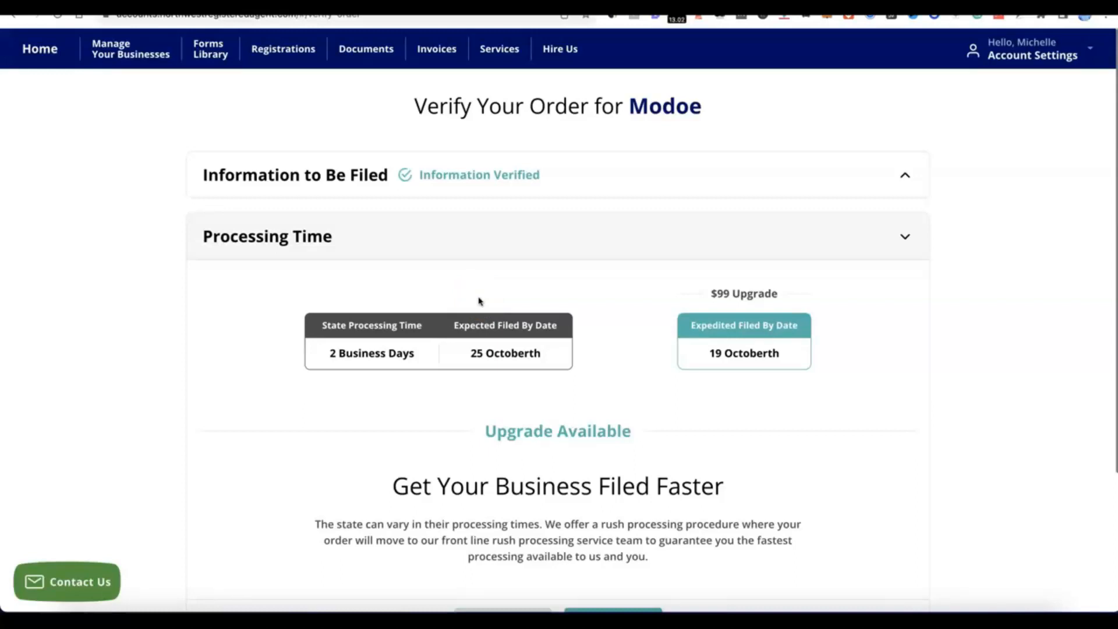
Verify the Modoe order with the standard processing time, decline the additional business items, and submit it for filing.
left_click(670, 279)
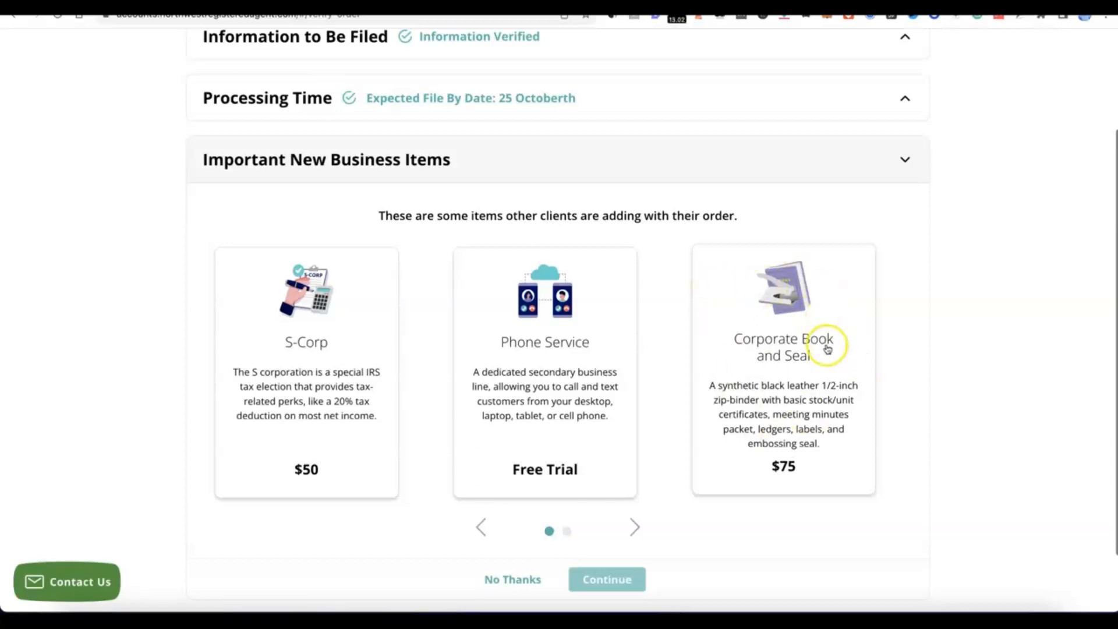
scroll(686, 312, "down", 1)
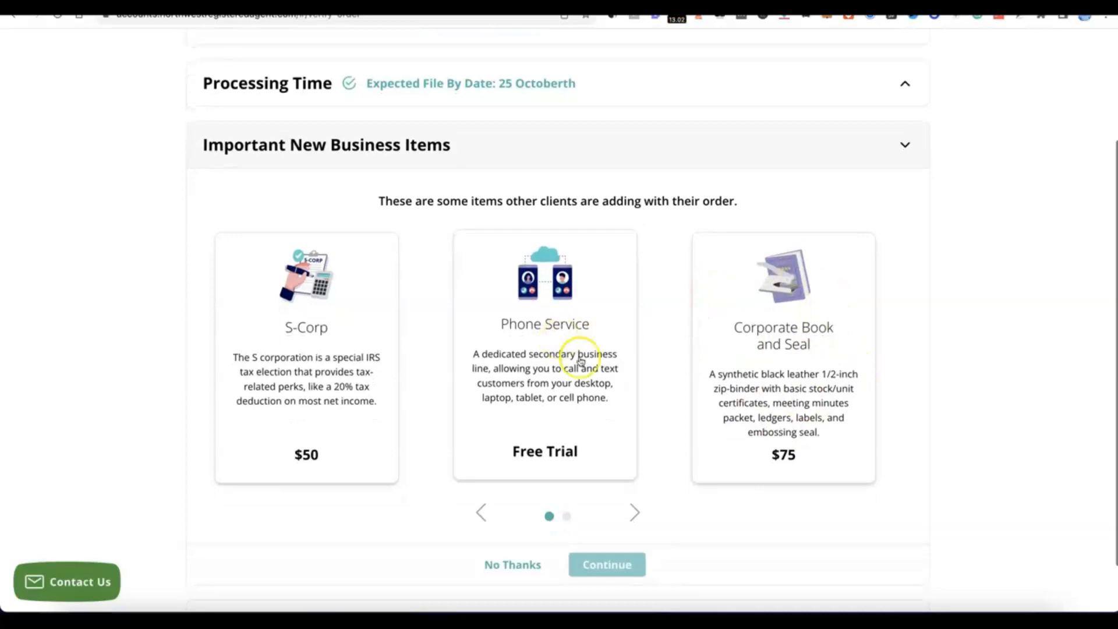
scroll(581, 361, "down", 3)
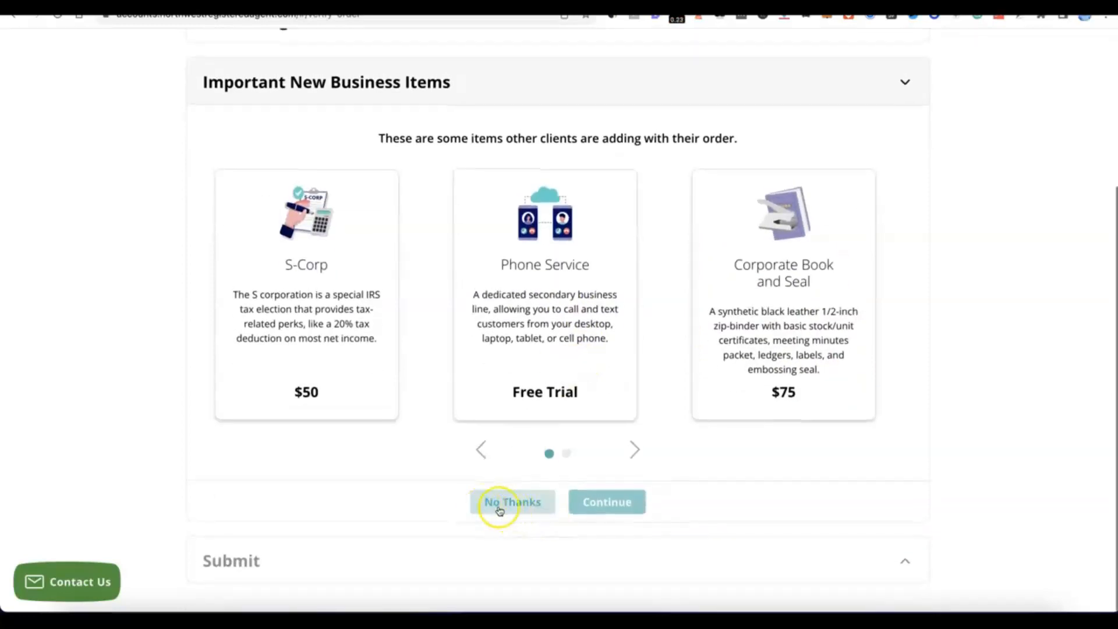
left_click(518, 503)
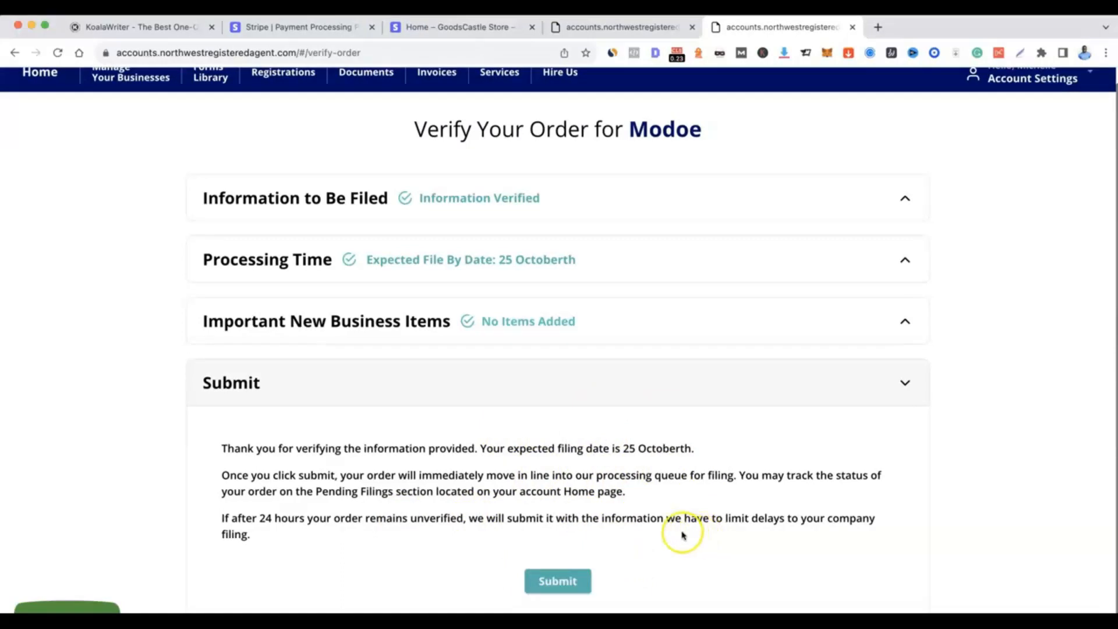
left_click(558, 581)
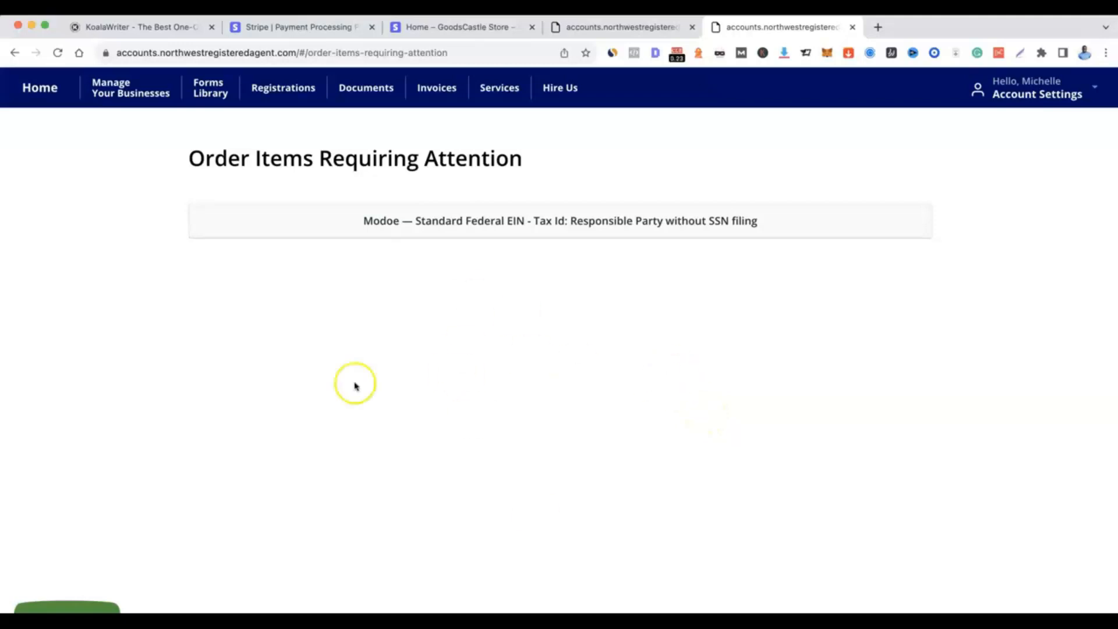
Open the Federal EIN item requiring attention and choose the existing contact as the Responsible Party.
left_click(517, 224)
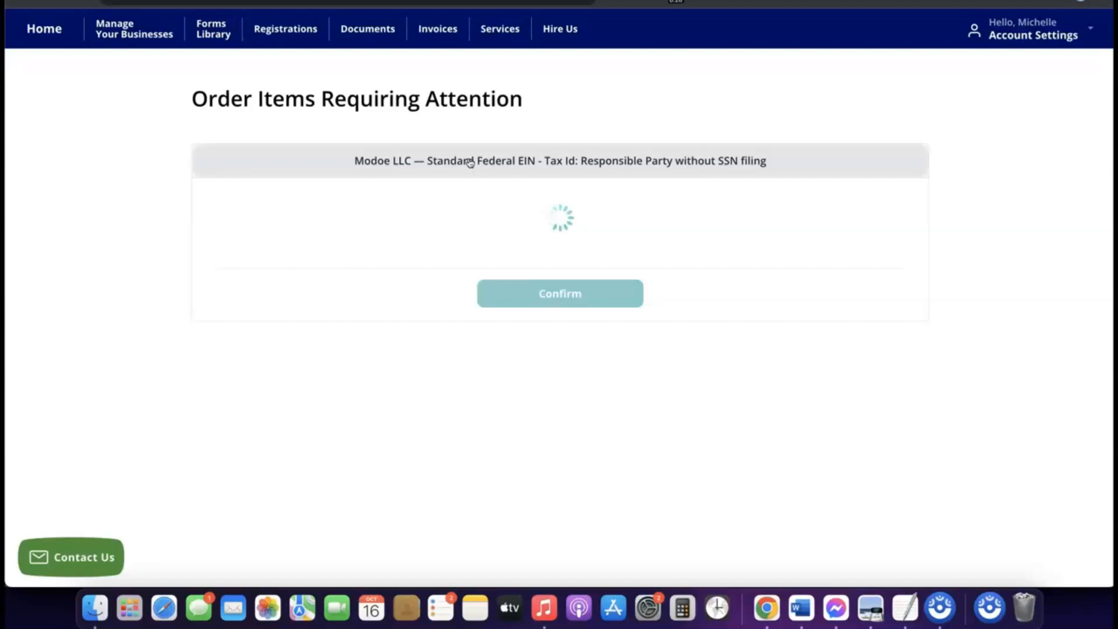
left_click(445, 156)
left_click(425, 263)
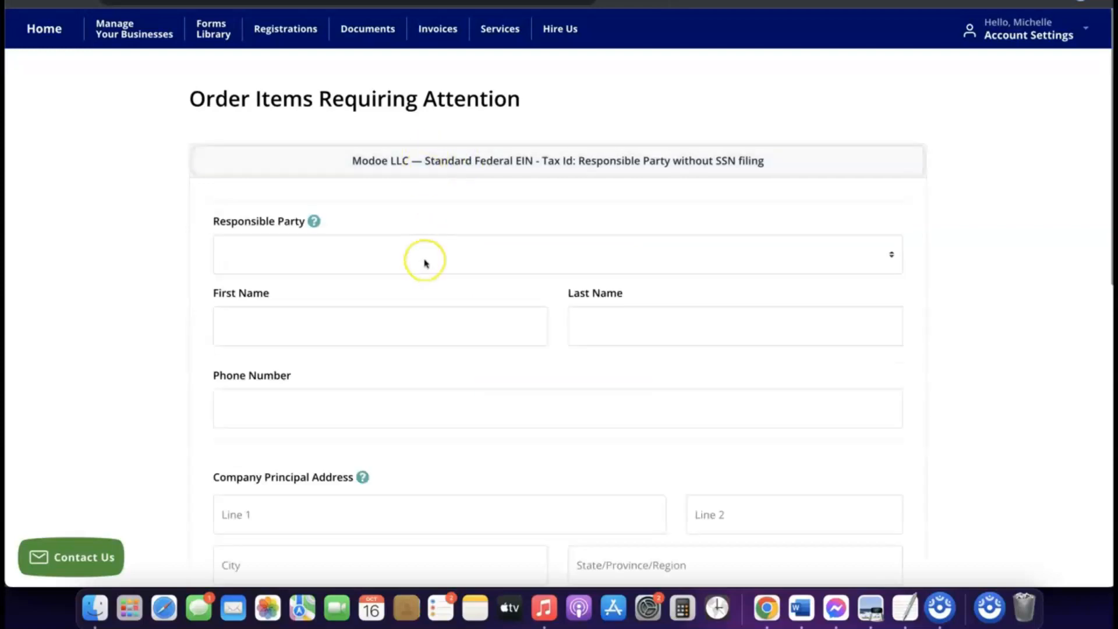
scroll(424, 262, "down", 3)
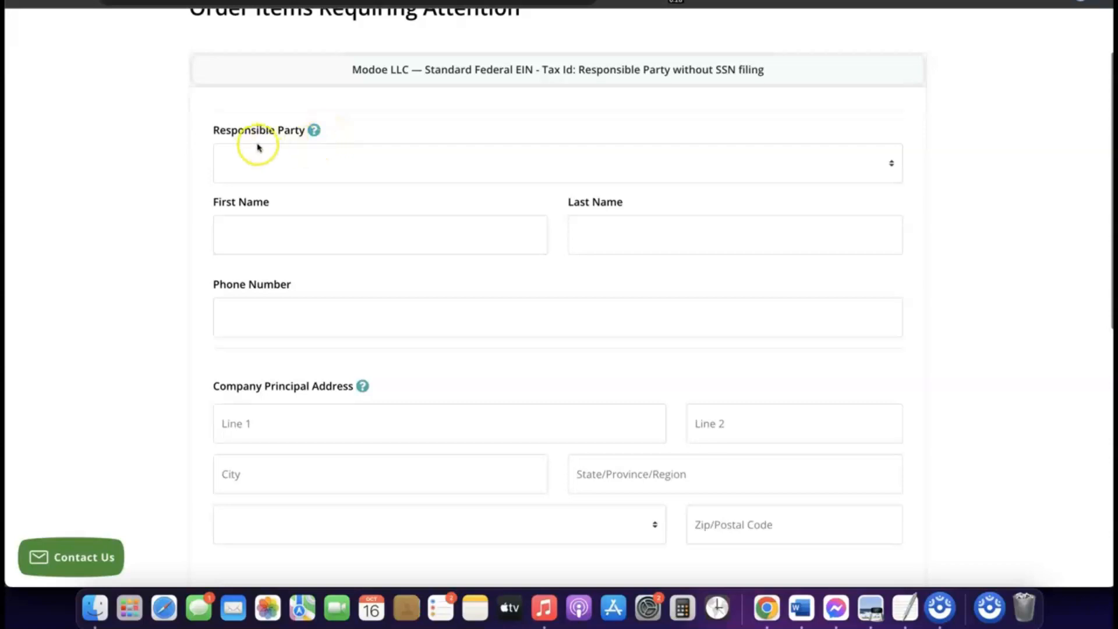
left_click(306, 154)
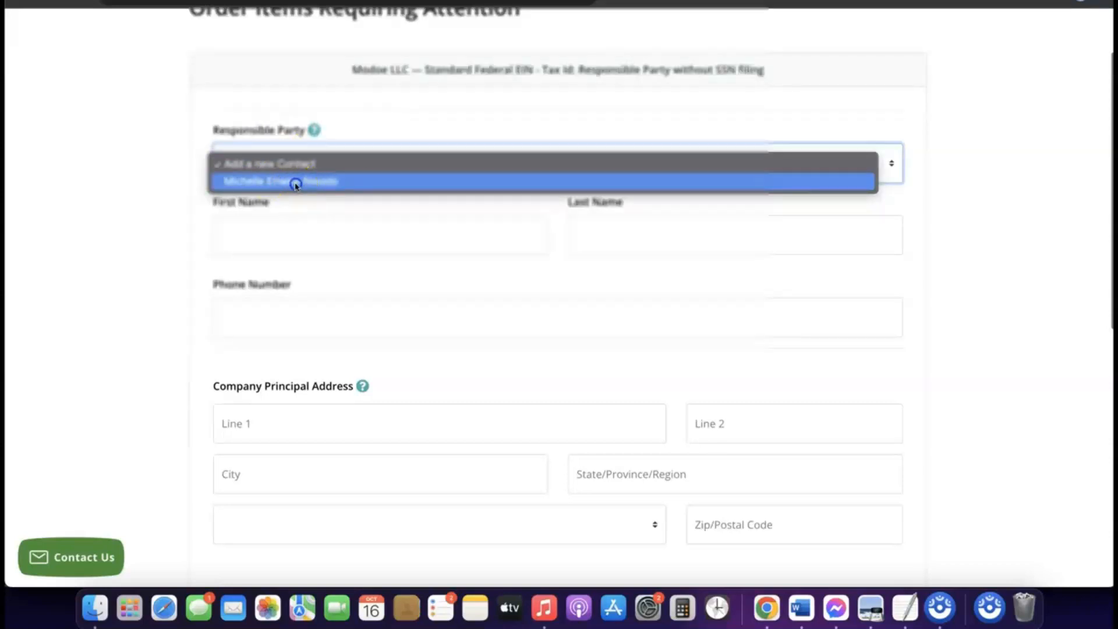
left_click(294, 183)
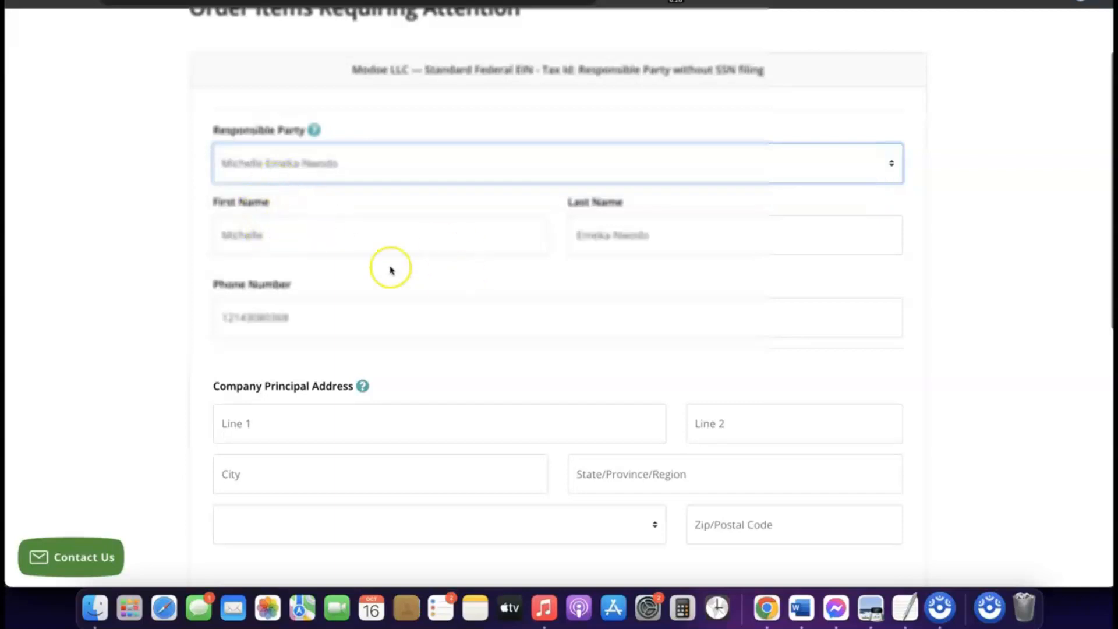
Fill in the company principal address with the street, suite, city, state, country and postal code.
scroll(459, 274, "down", 5)
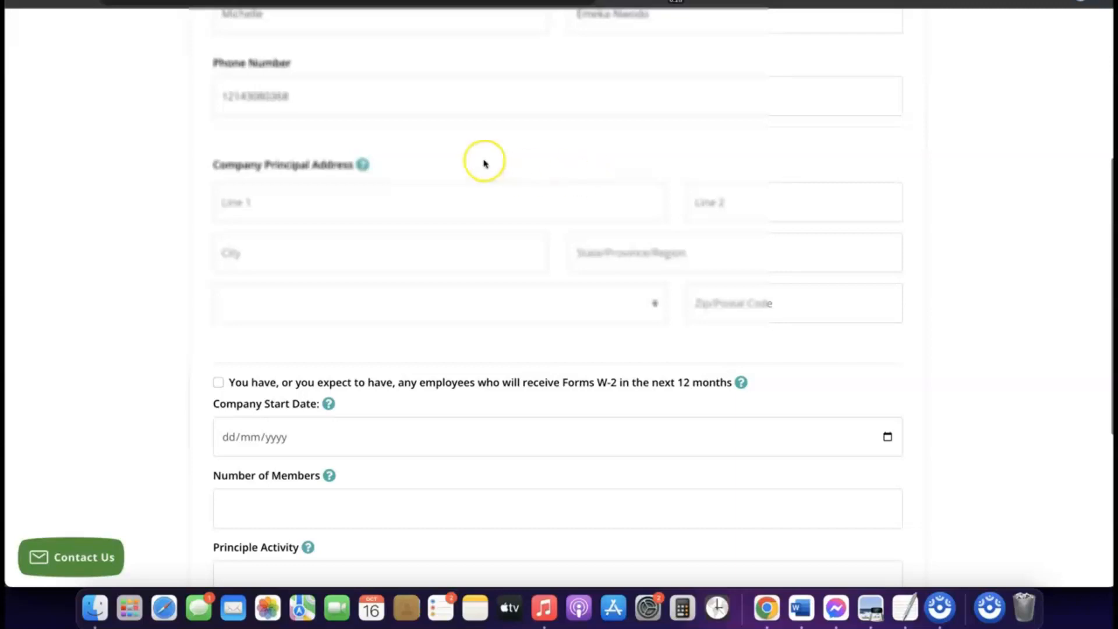
scroll(379, 170, "down", 2)
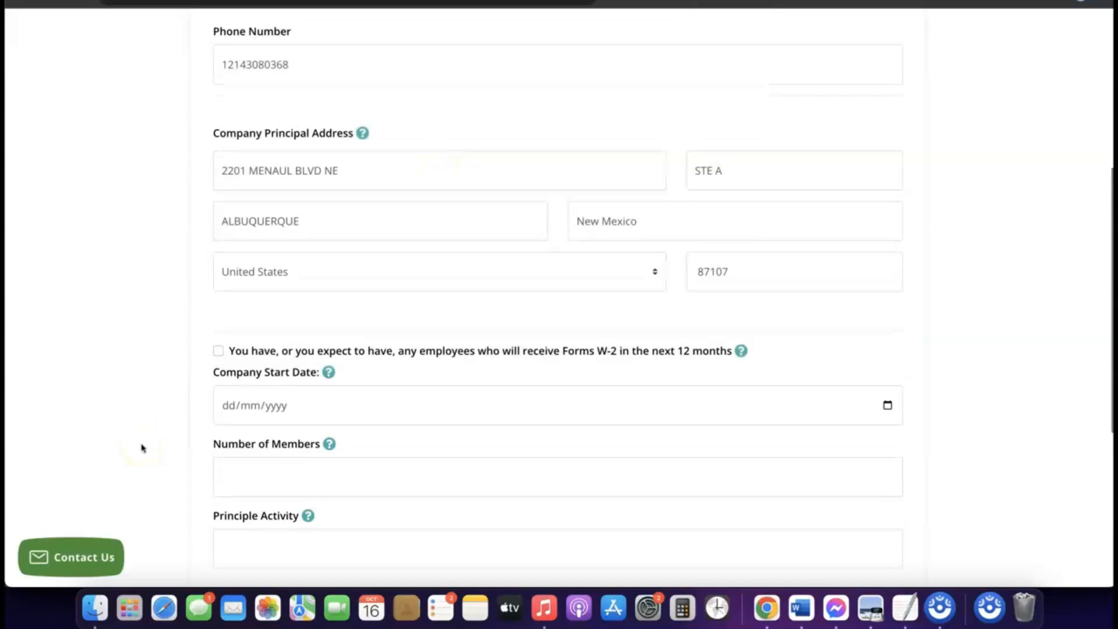
scroll(319, 411, "down", 2)
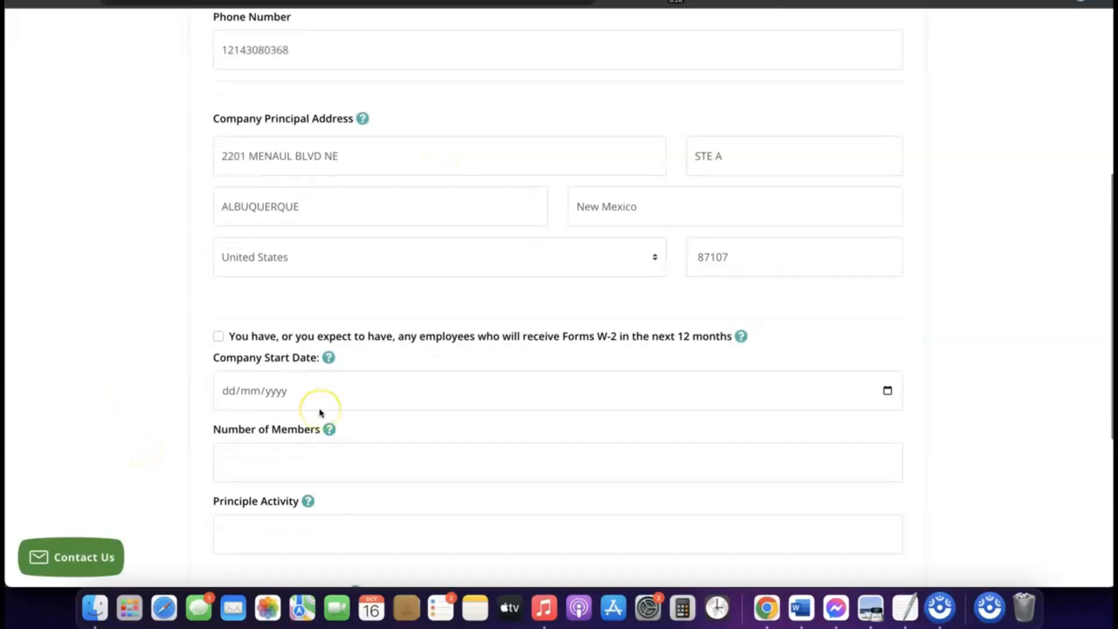
scroll(320, 411, "down", 2)
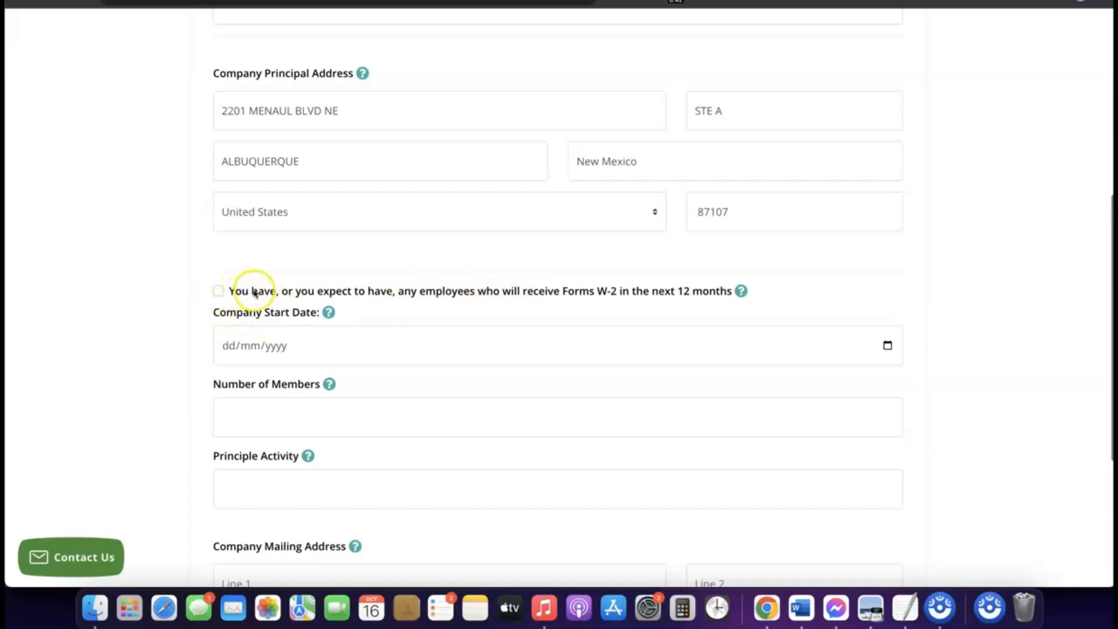
Examine the Company Start Date field and read its help note.
scroll(233, 300, "down", 1)
scroll(262, 278, "down", 1)
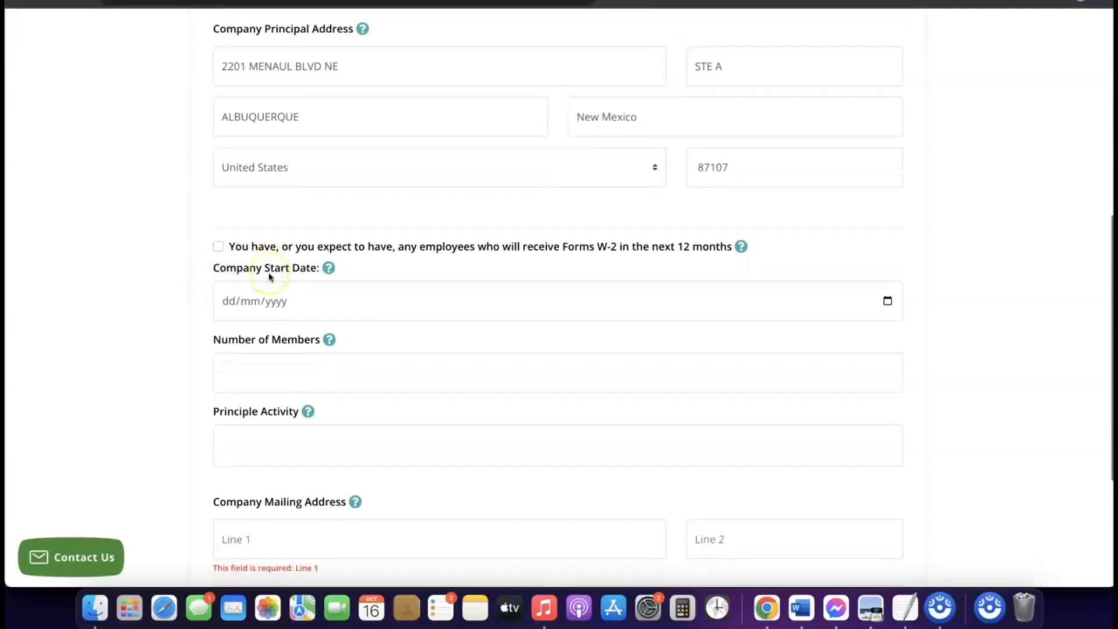
scroll(270, 277, "down", 1)
left_click(271, 296)
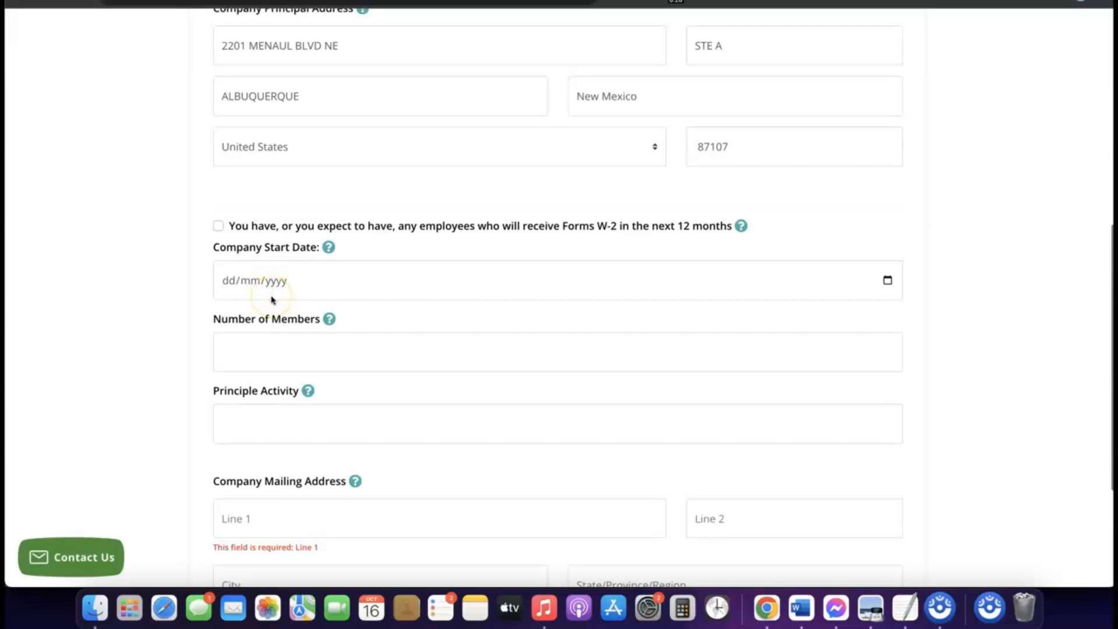
left_click(268, 284)
left_click(269, 284)
left_click(235, 283)
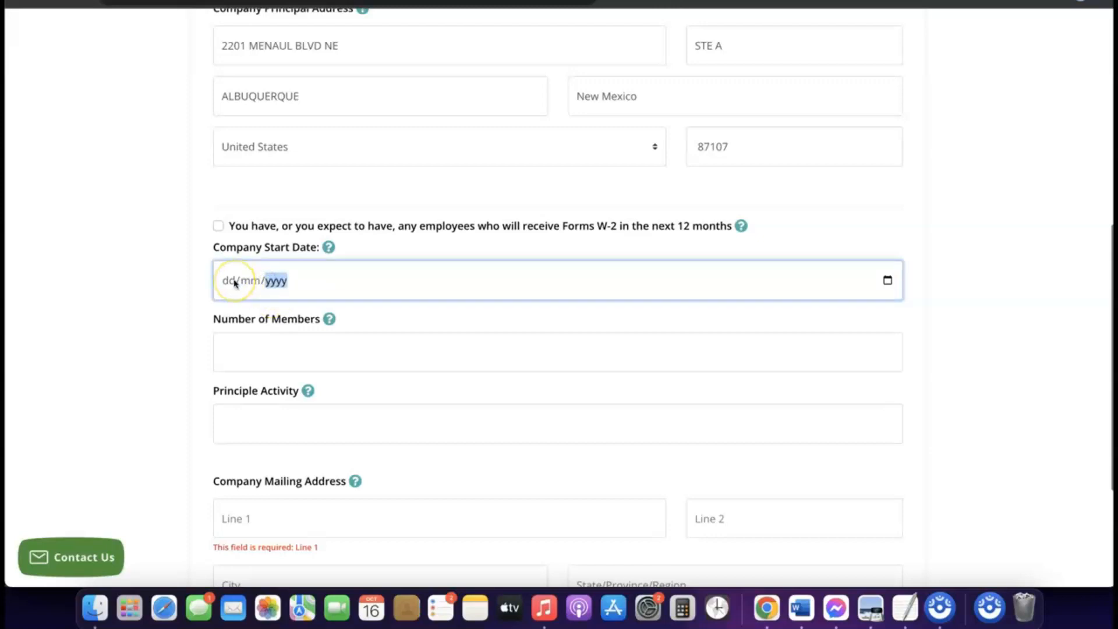
left_click(302, 263)
left_click(328, 248)
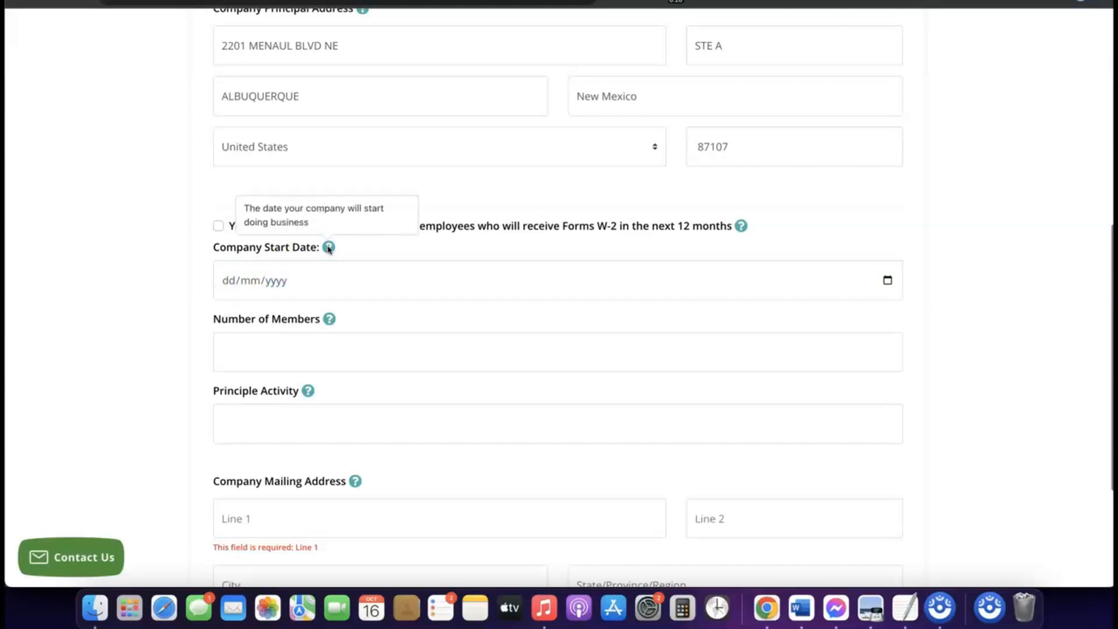
left_click(327, 248)
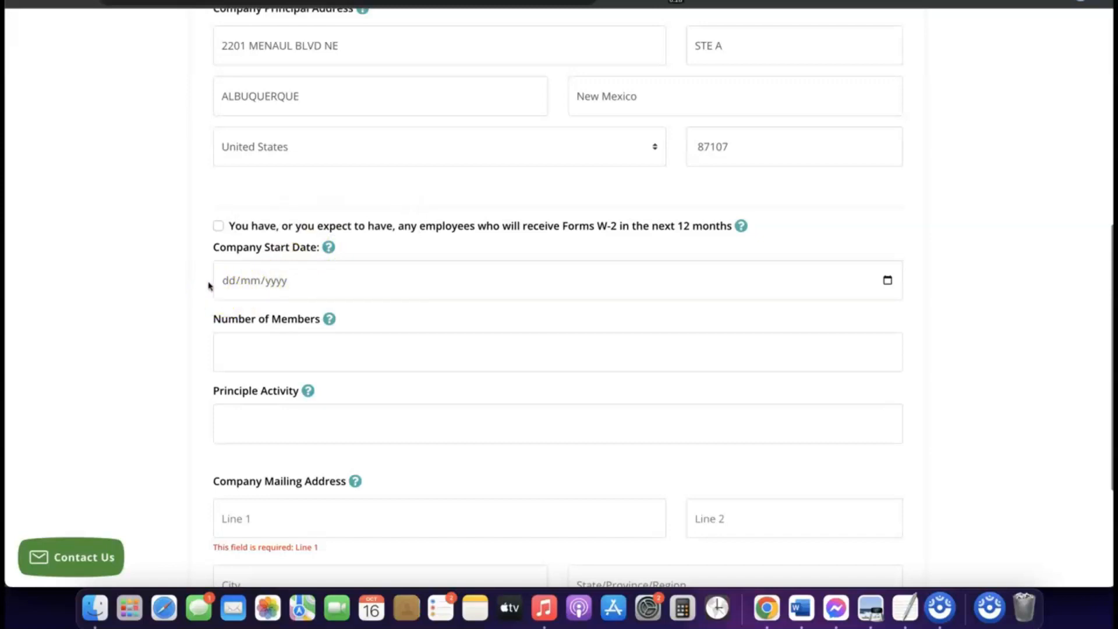
Set the Company Start Date to 16/01/2024.
left_click(253, 284)
left_click(887, 281)
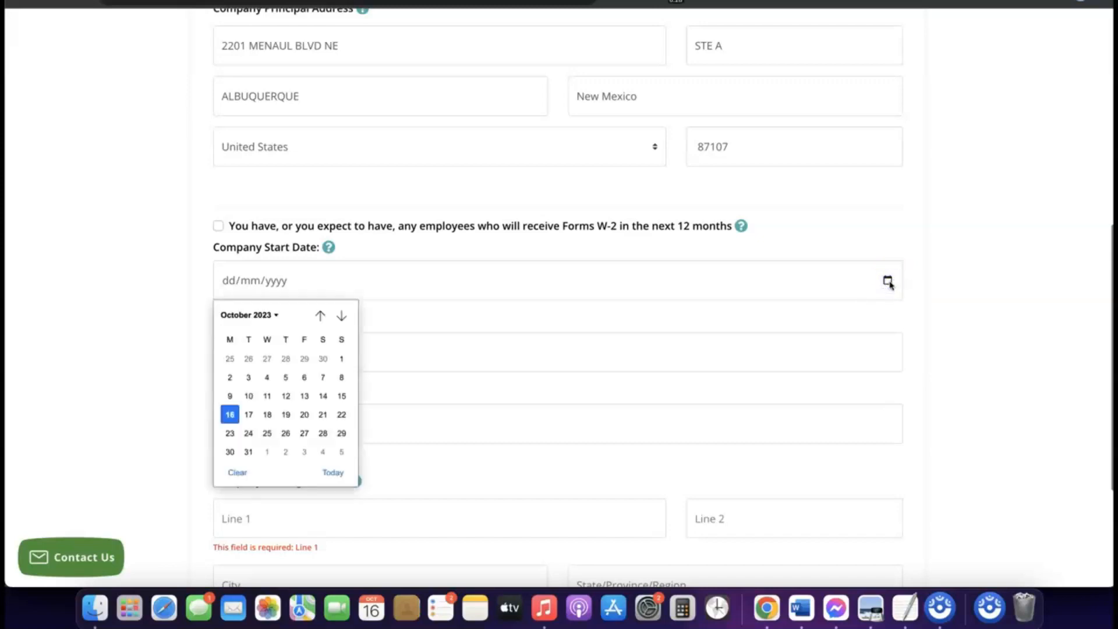
left_click(274, 315)
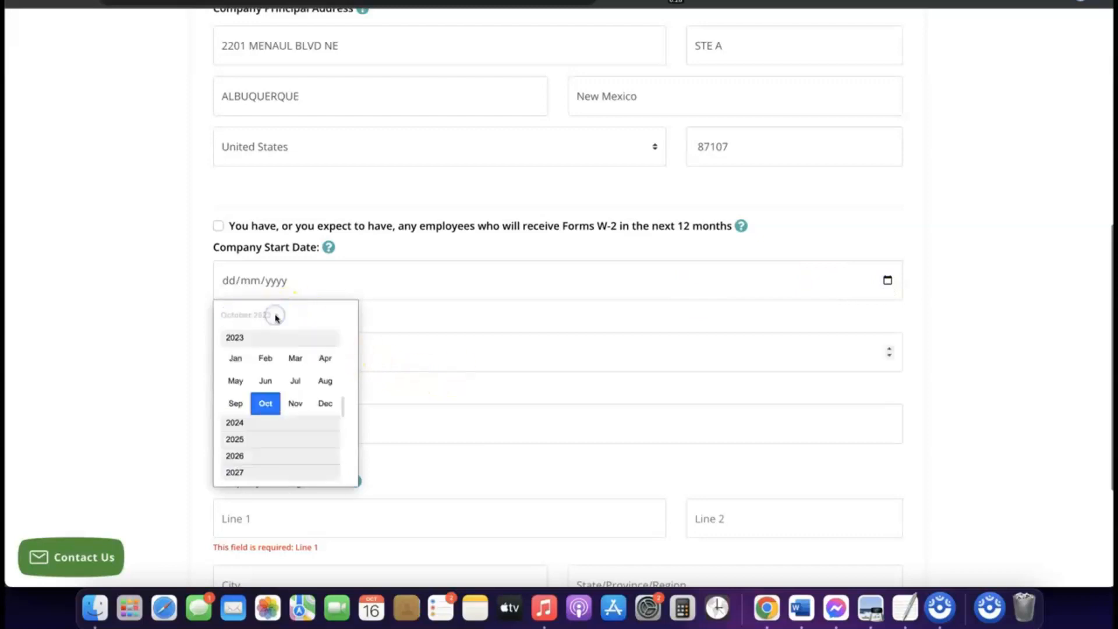
left_click(246, 423)
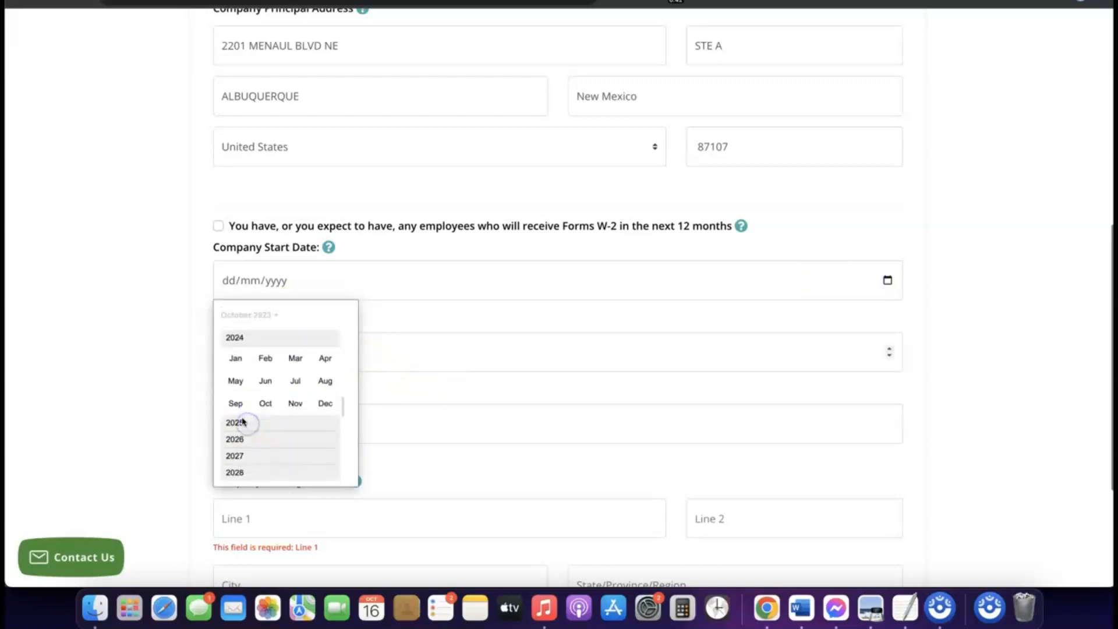
left_click(236, 360)
left_click(487, 347)
Set the Number of Members to 1.
scroll(466, 333, "down", 1)
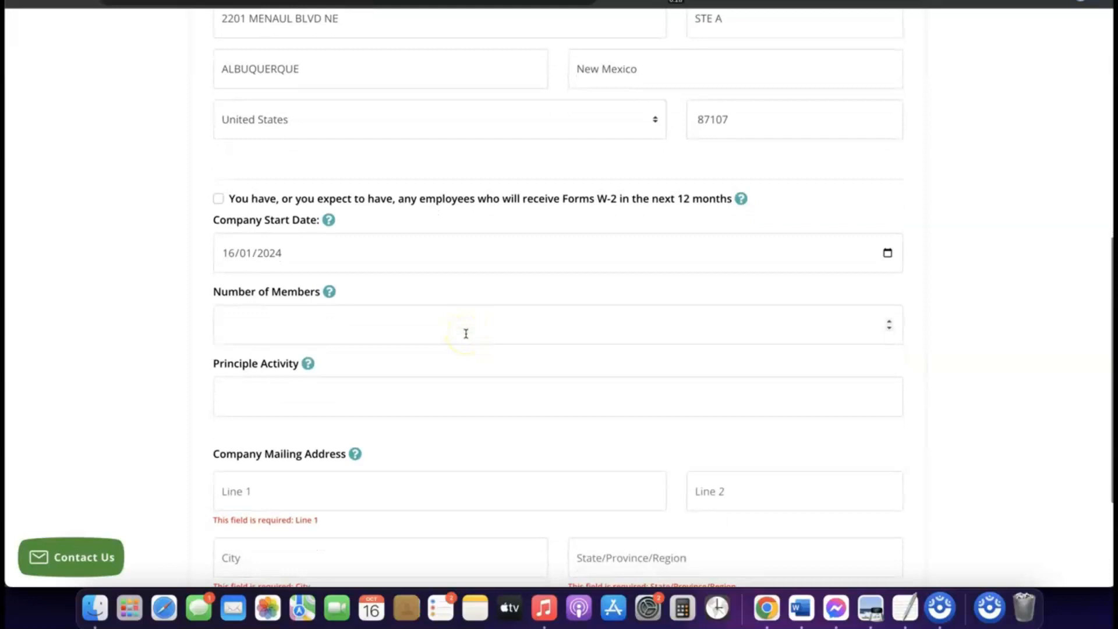
left_click(413, 325)
left_click(399, 325)
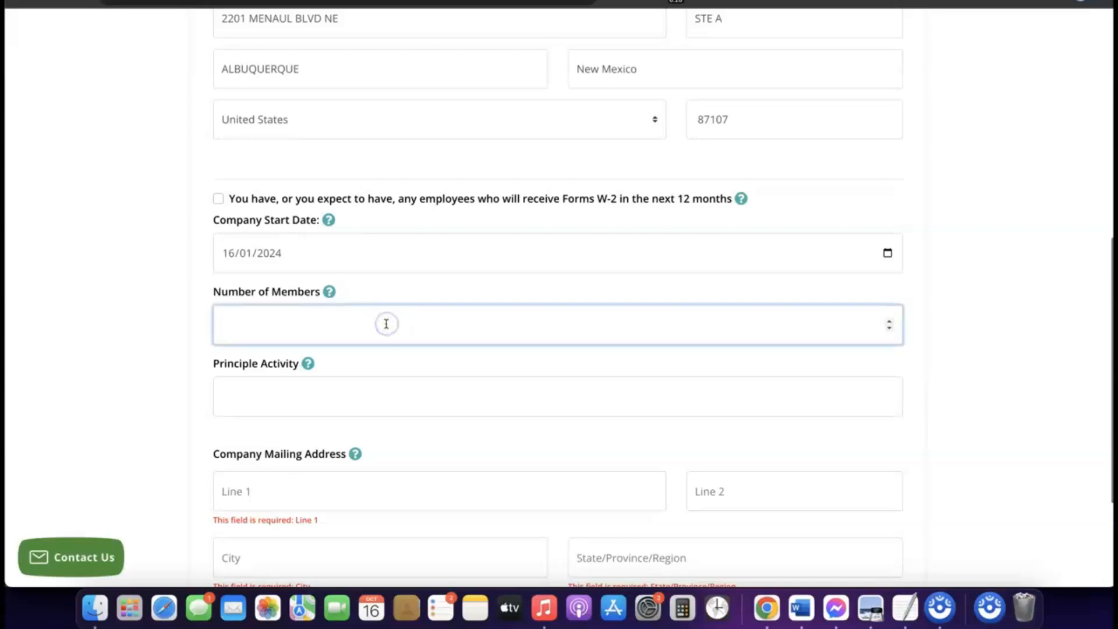
type("2")
left_click(386, 325)
Enter eCommerce as the company's Principle Activity and review the filled fields down to the mailing address.
scroll(386, 324, "down", 3)
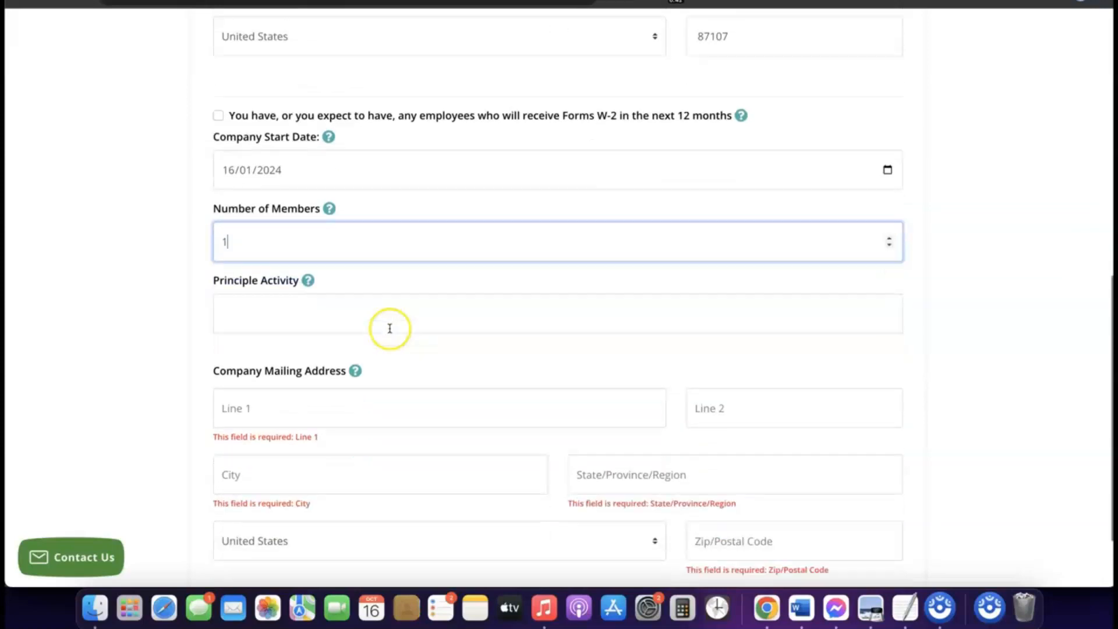
left_click(349, 309)
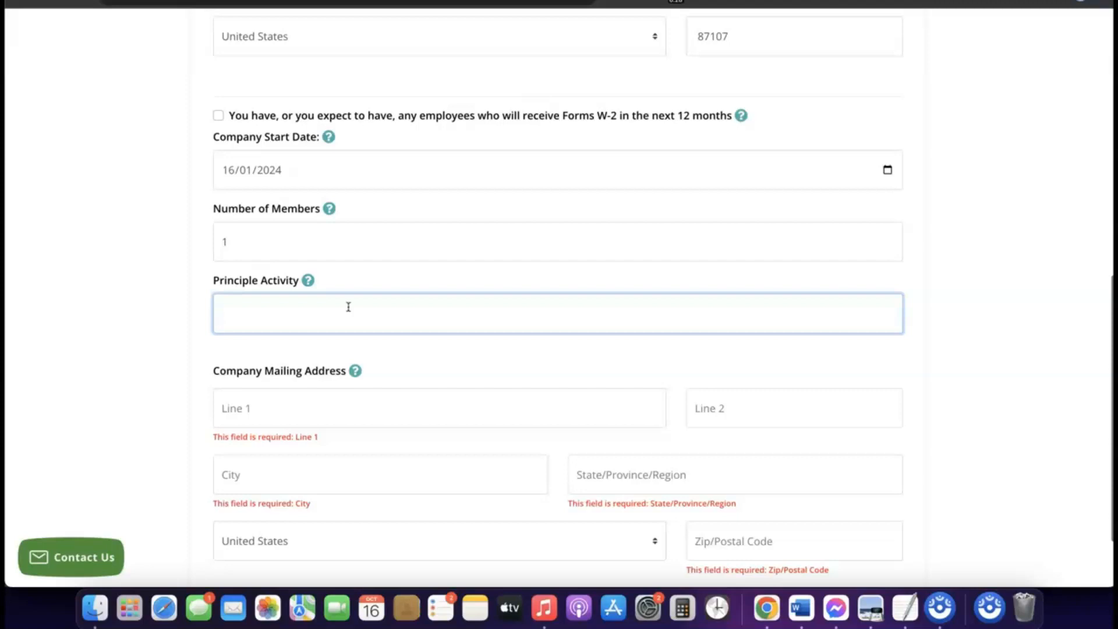
type("eCommerce")
scroll(314, 330, "up", 1)
scroll(314, 330, "down", 4)
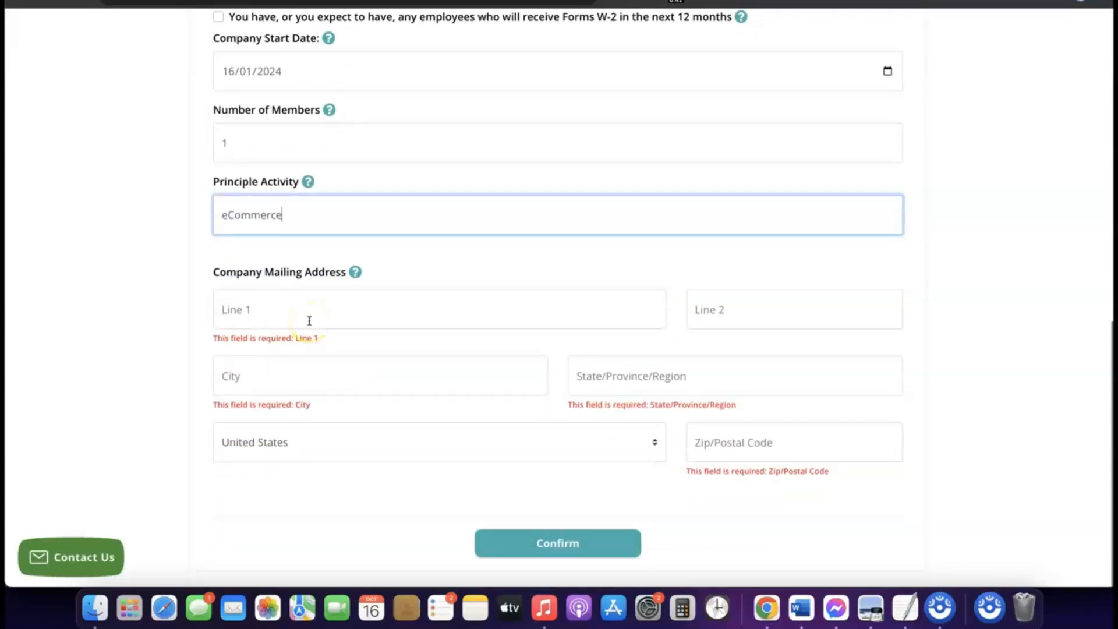
scroll(309, 320, "up", 6)
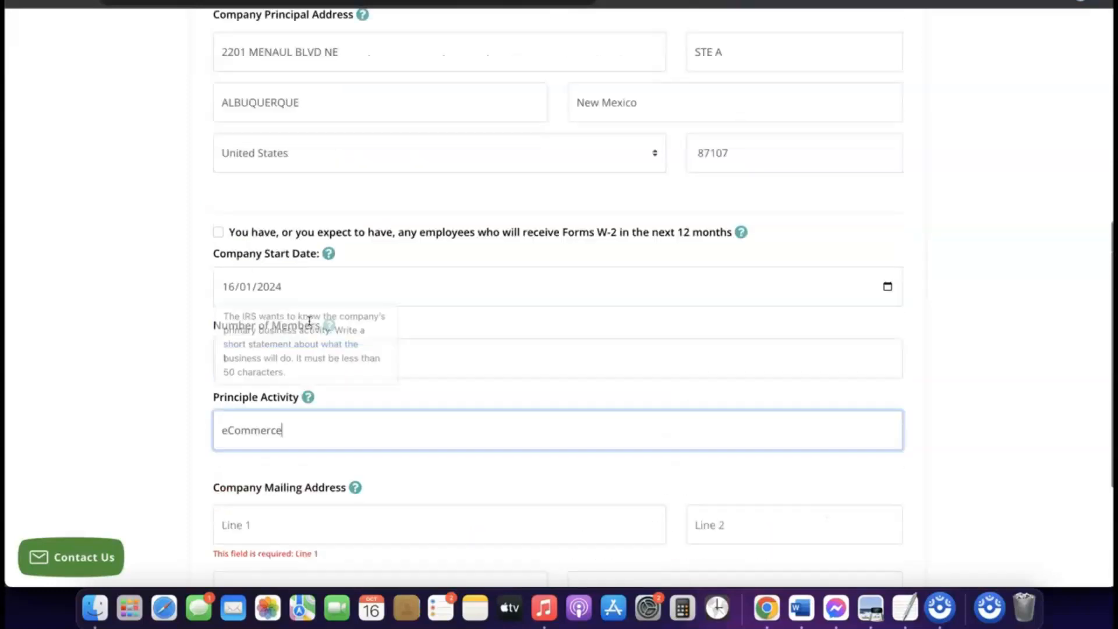
scroll(310, 320, "down", 6)
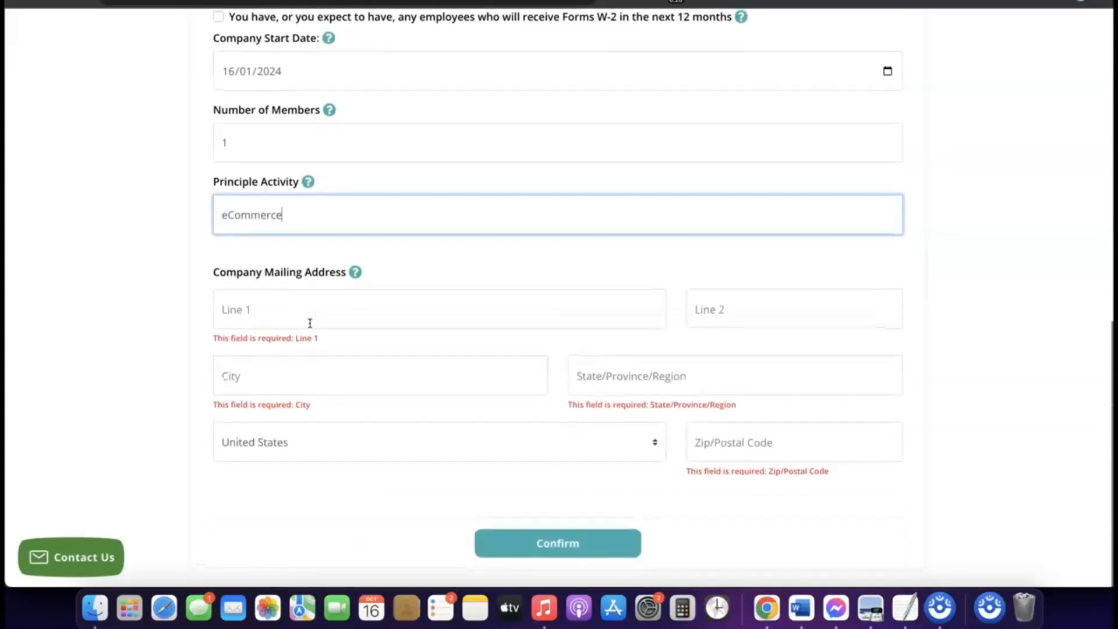
Copy the first line of the Company Principal Address for Line 1 of the Company Mailing Address.
scroll(309, 326, "up", 4)
scroll(312, 334, "up", 2)
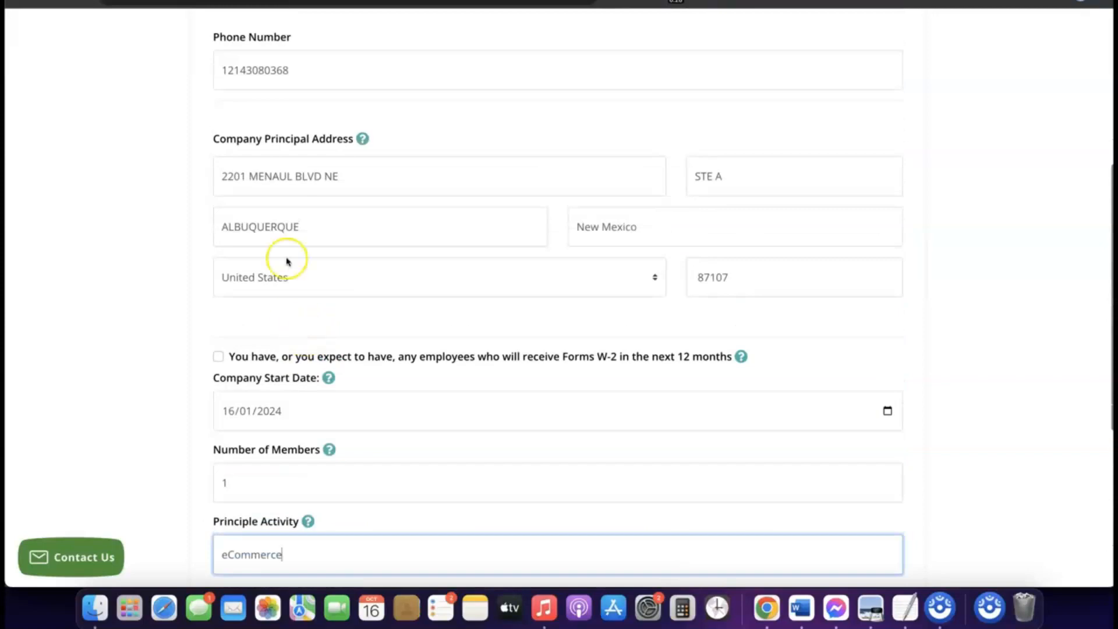
left_click(309, 176)
triple_click(309, 176)
right_click(310, 176)
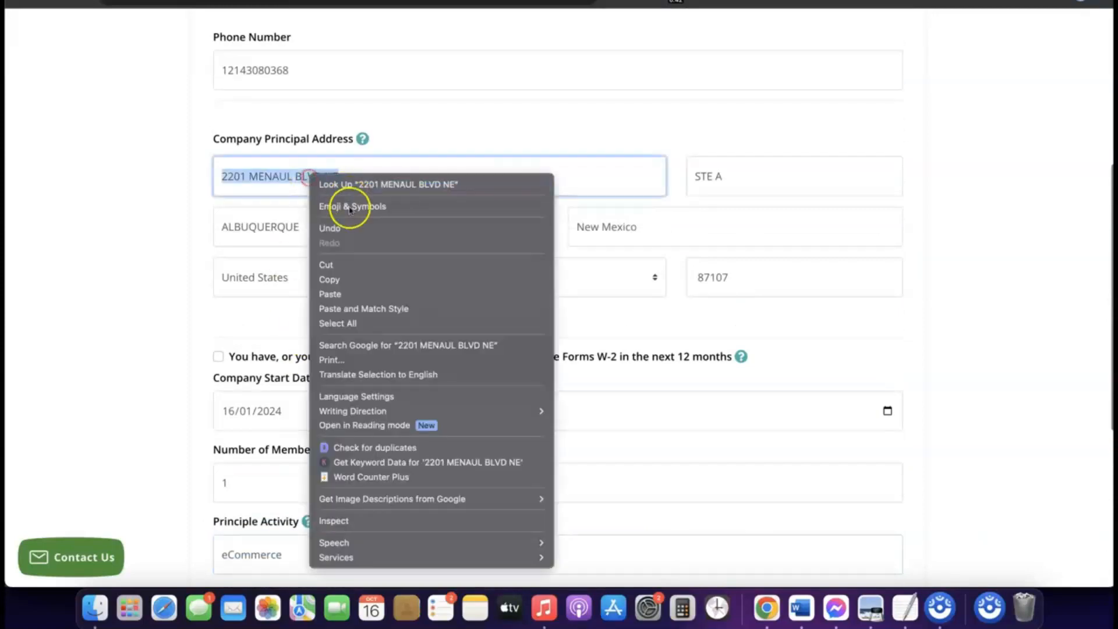
left_click(343, 281)
scroll(342, 283, "down", 6)
left_click(290, 309)
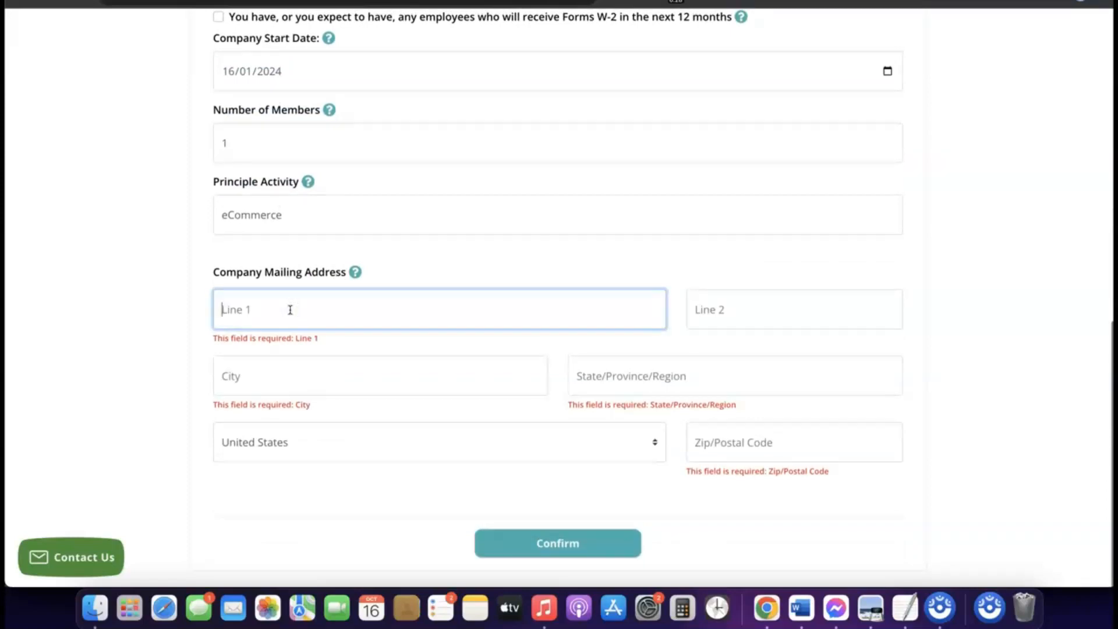
scroll(691, 232, "up", 5)
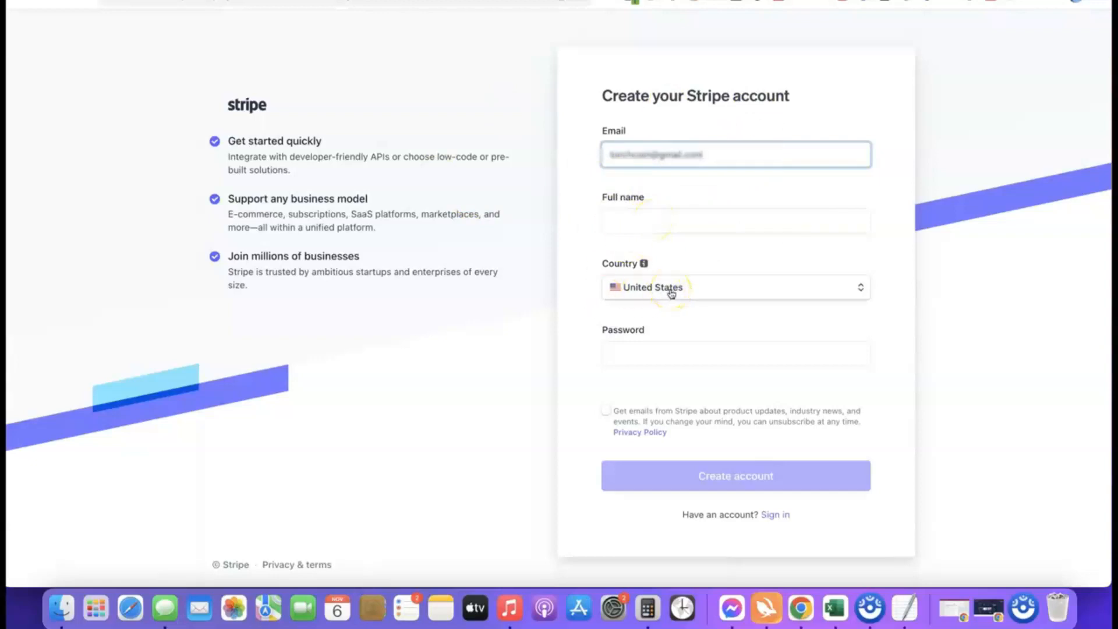
Switch to Stripe and sign in to the existing account with the saved credentials.
key("BackSpace")
left_click(792, 0)
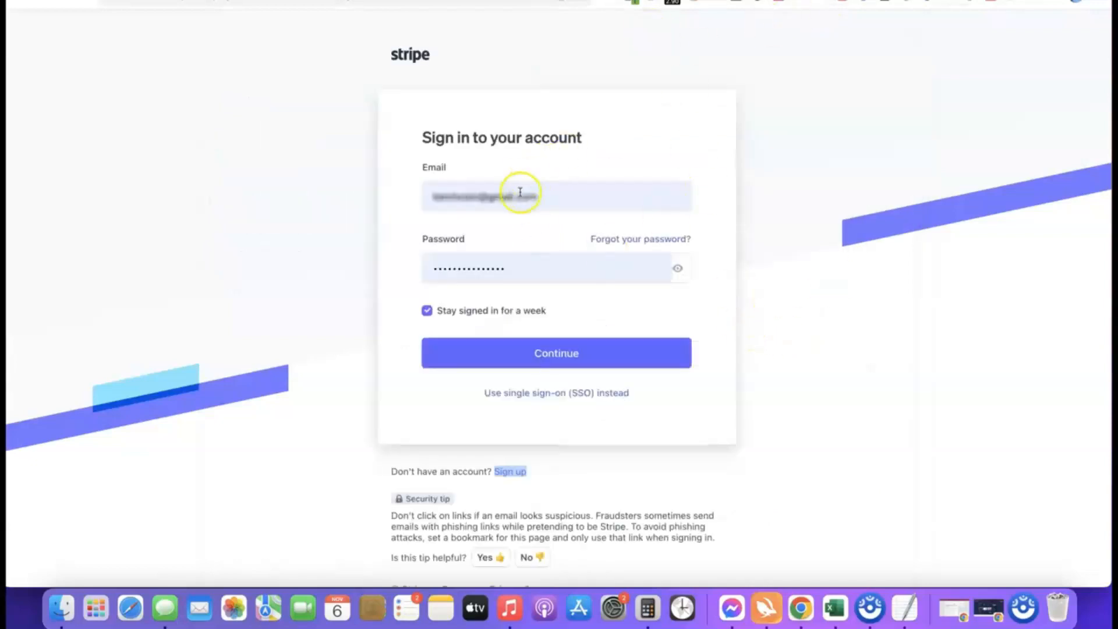
left_click(538, 357)
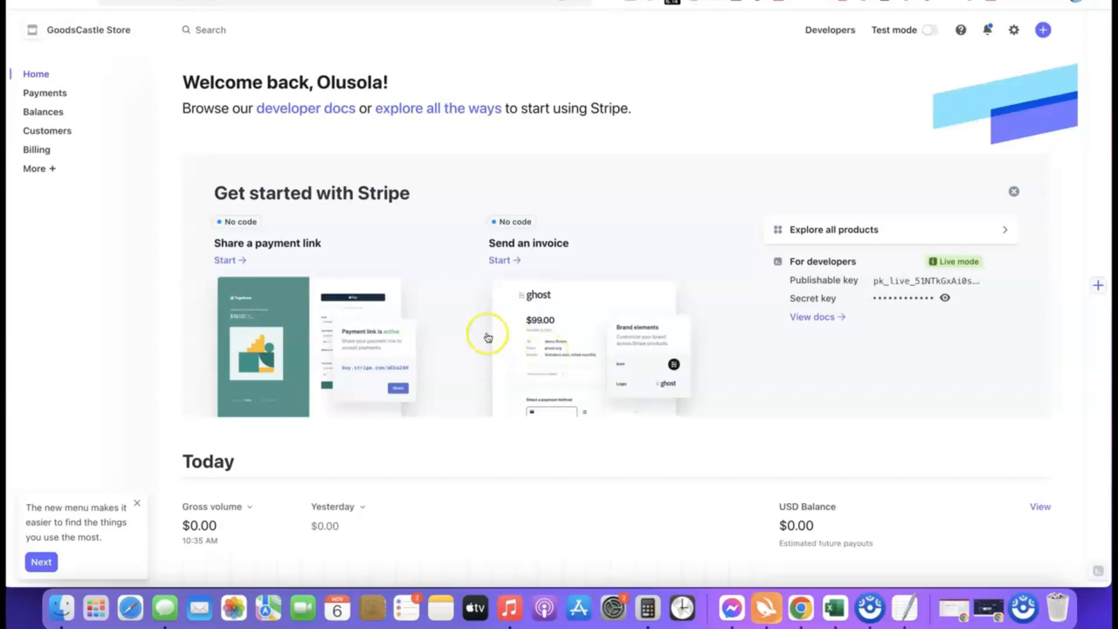
Create a new Stripe account named Affiliate Blueprint with United States as the country of operation.
left_click(142, 30)
left_click(88, 89)
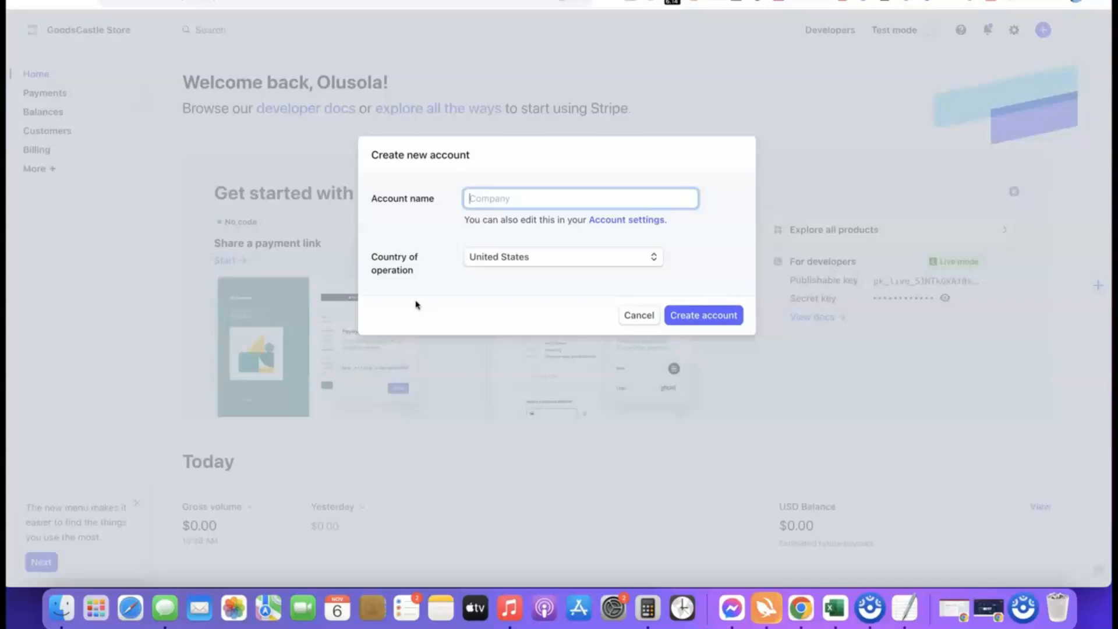
left_click(491, 203)
type("ate Blueprint")
left_click(460, 230)
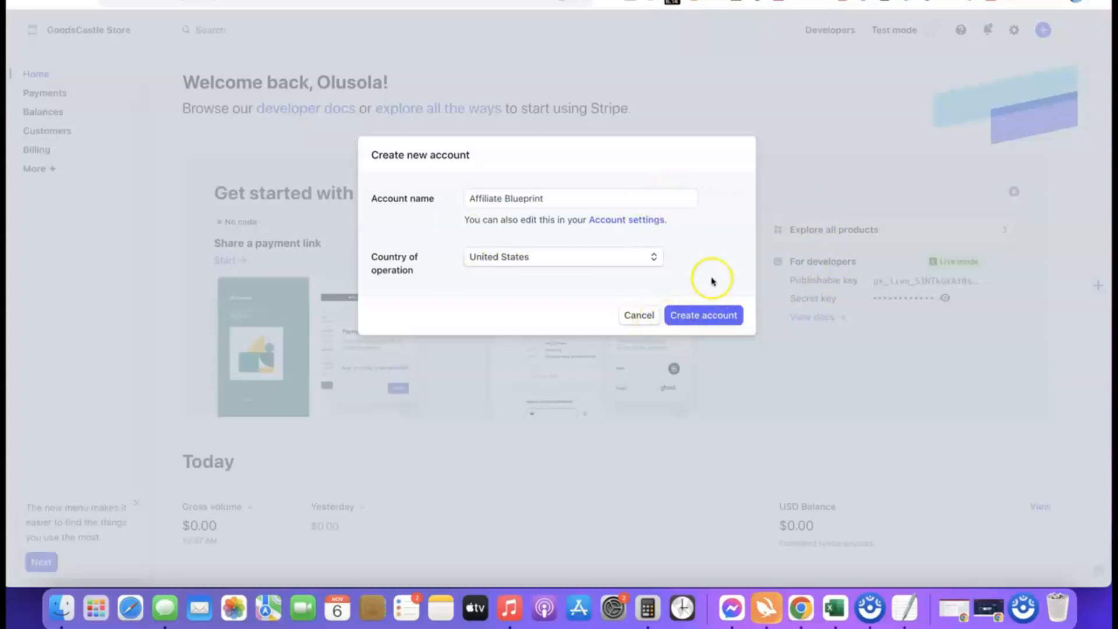
left_click(697, 317)
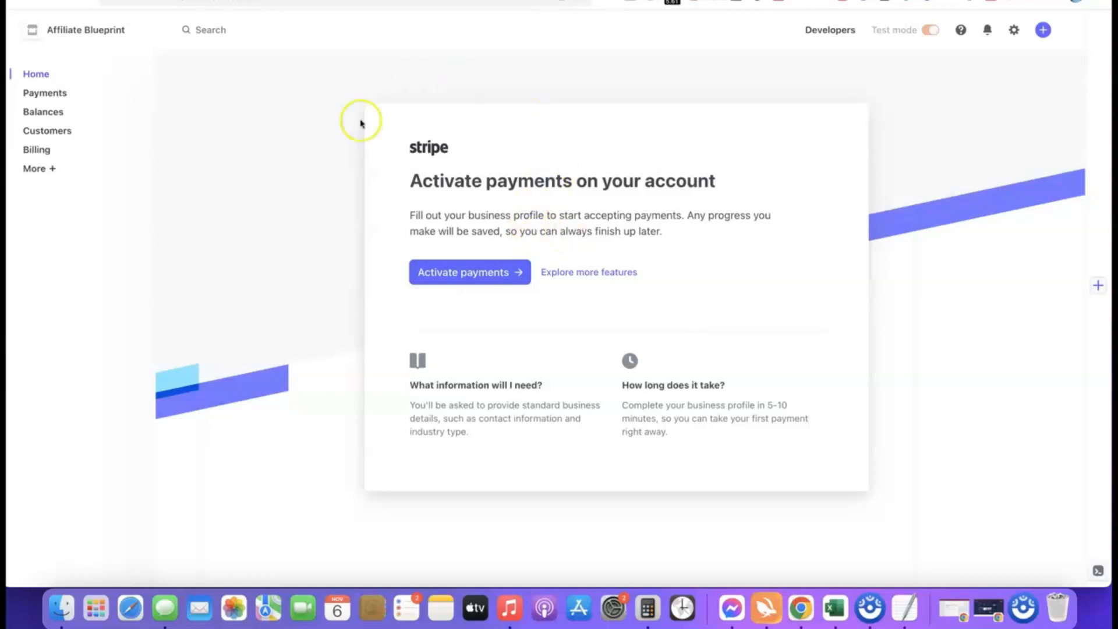
Start payment activation and submit the business type as Company with the Sole proprietorship structure.
left_click(462, 272)
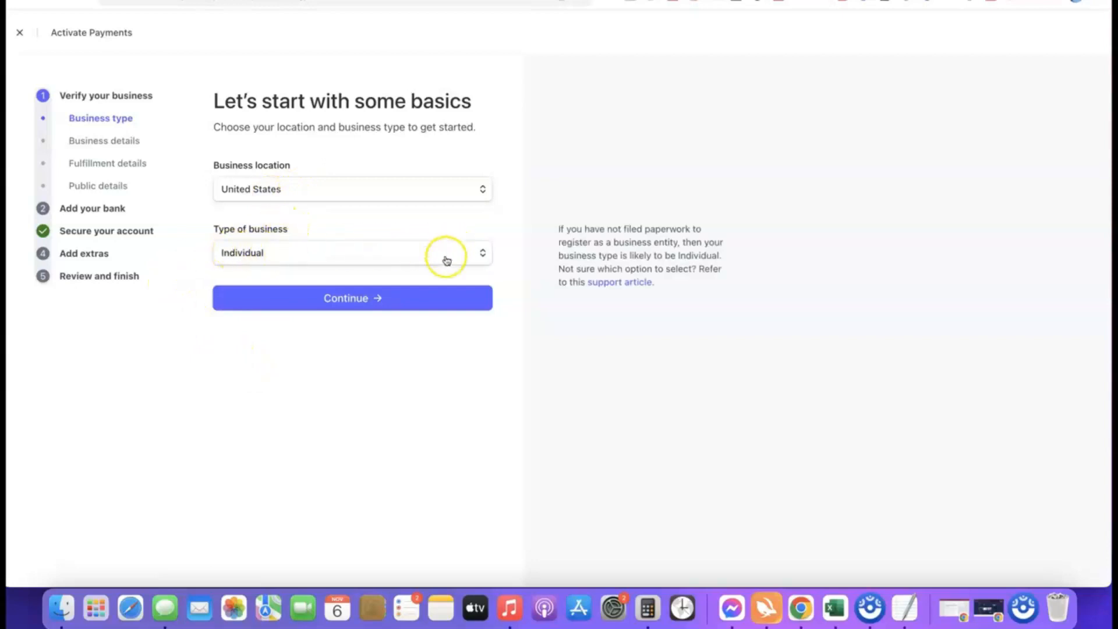
left_click(481, 255)
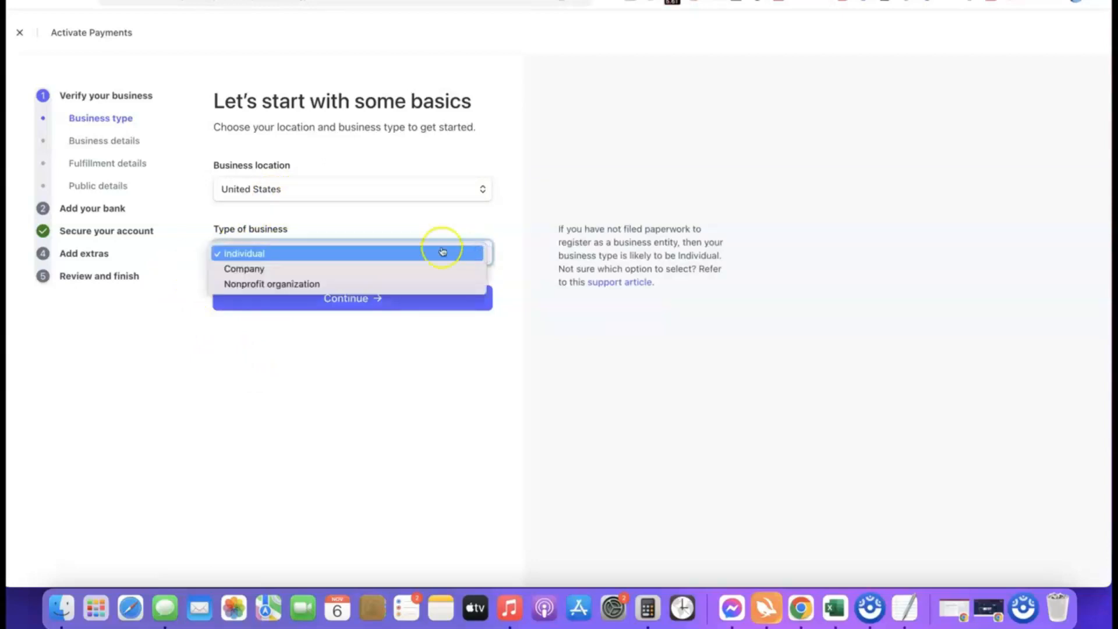
left_click(254, 269)
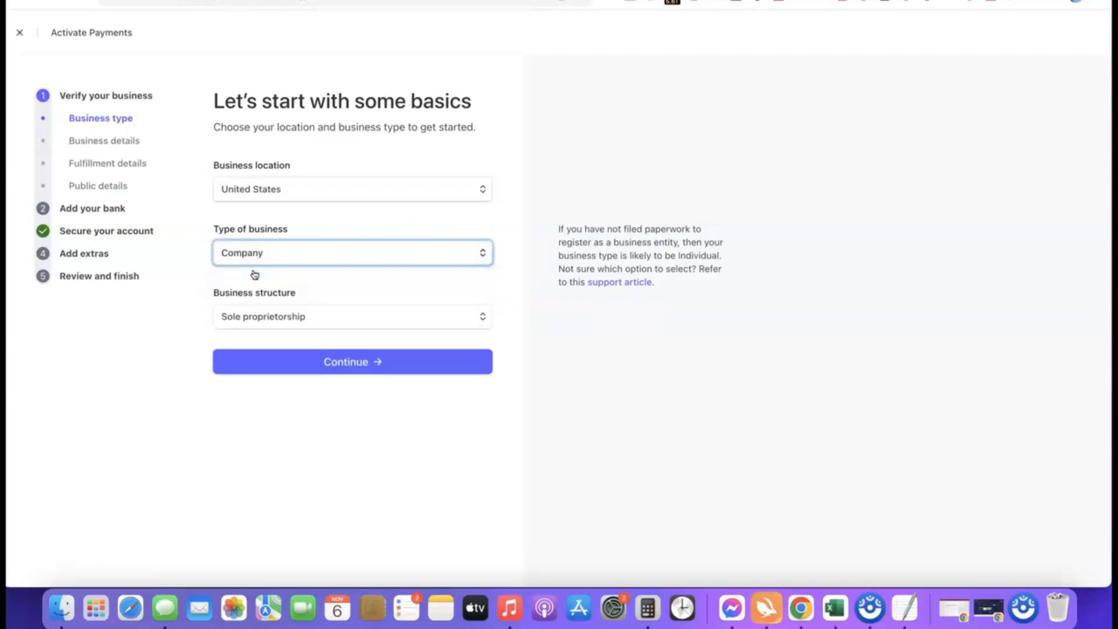
left_click(326, 317)
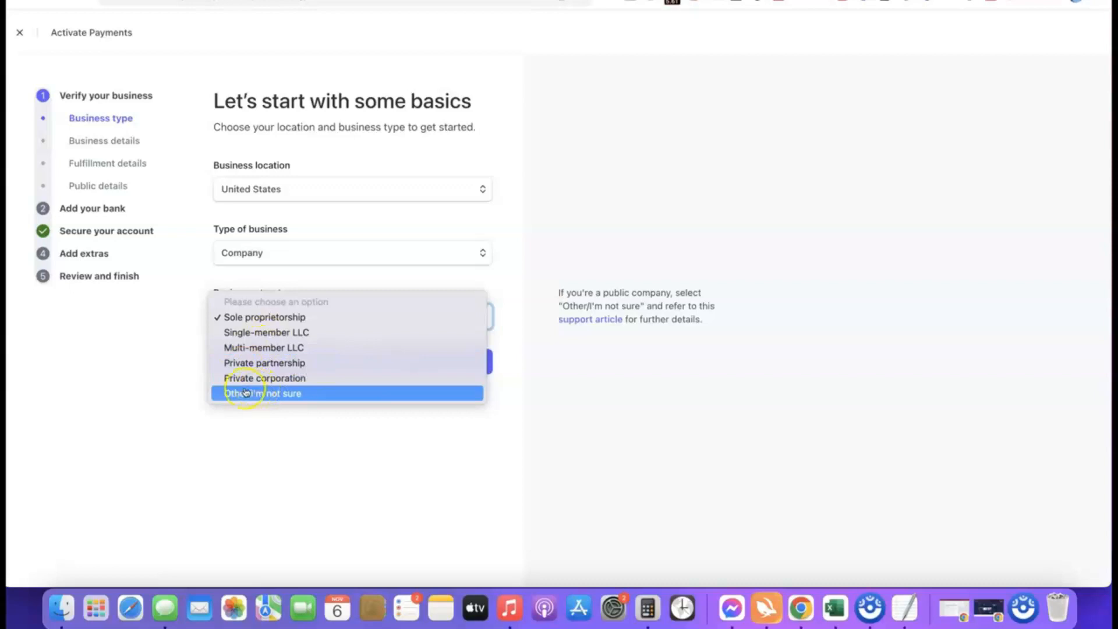
left_click(244, 317)
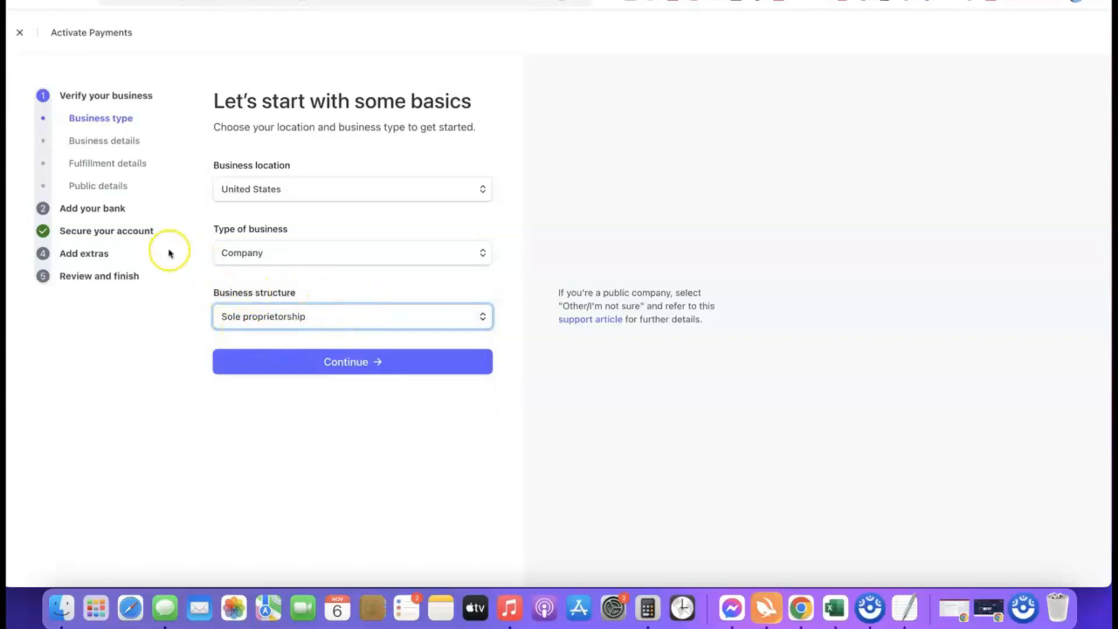
left_click(350, 362)
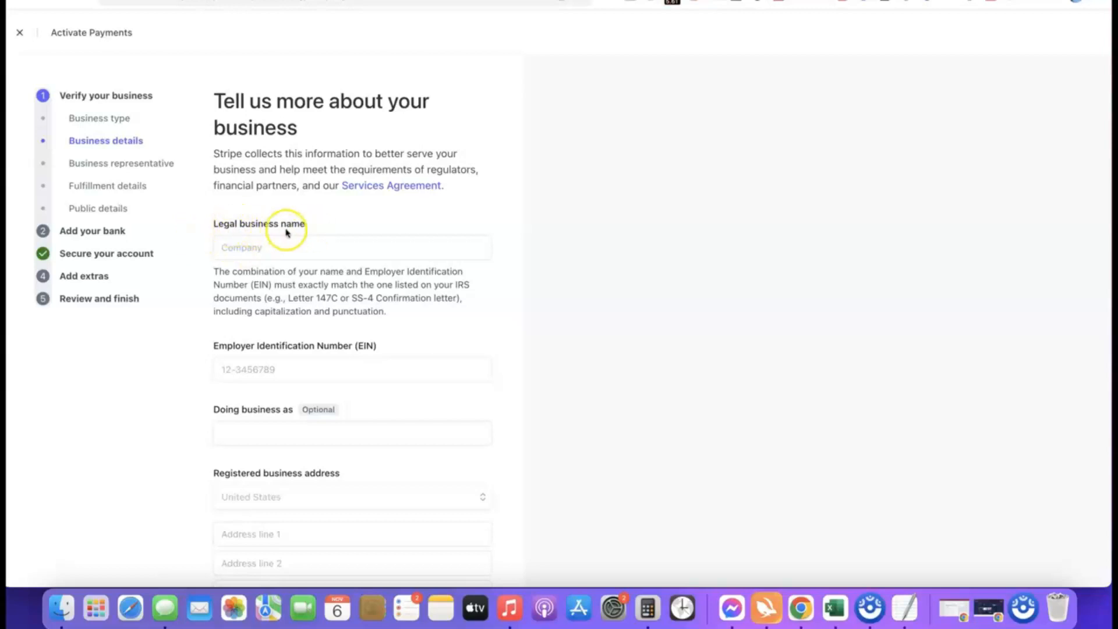
Enter Torch Enterprise LLC as the legal business name and fill in the Employer Identification Number.
left_click(279, 245)
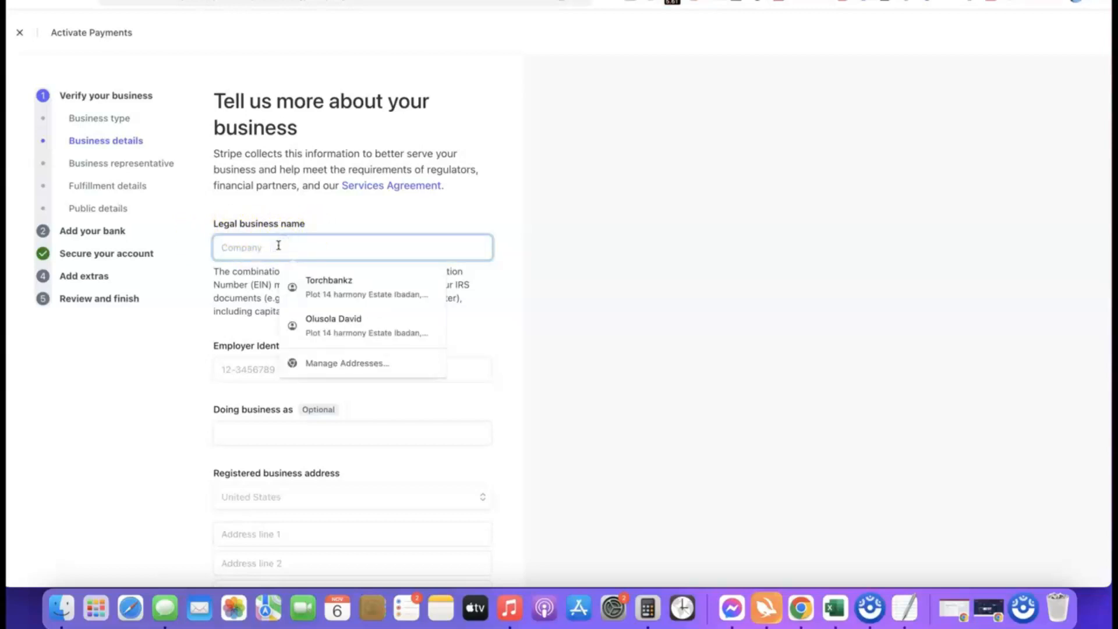
key("super+v")
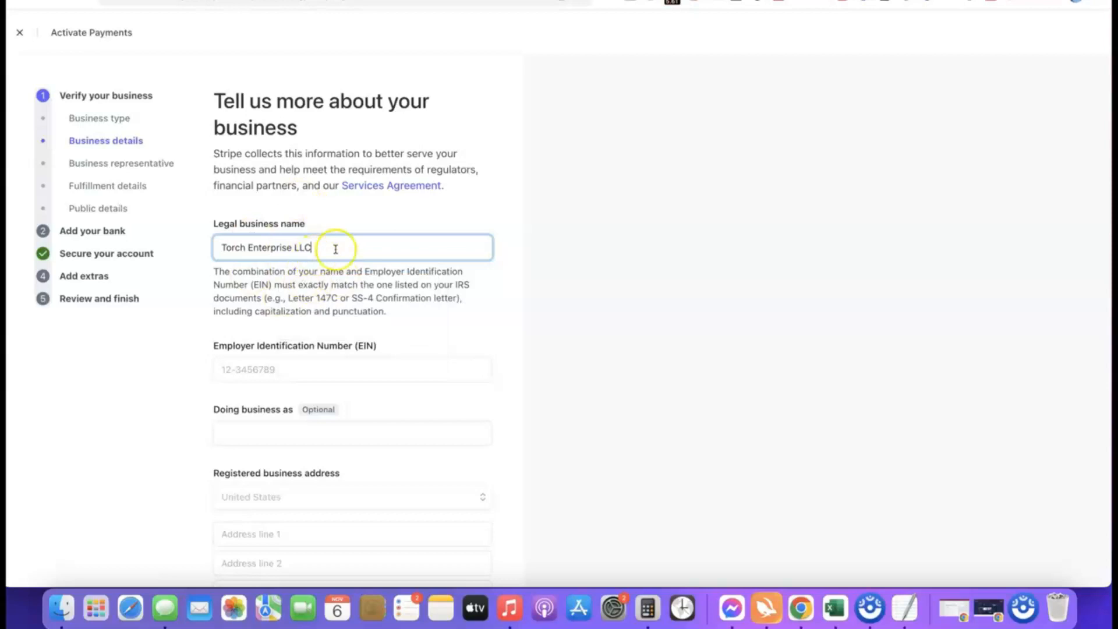
scroll(309, 357, "down", 2)
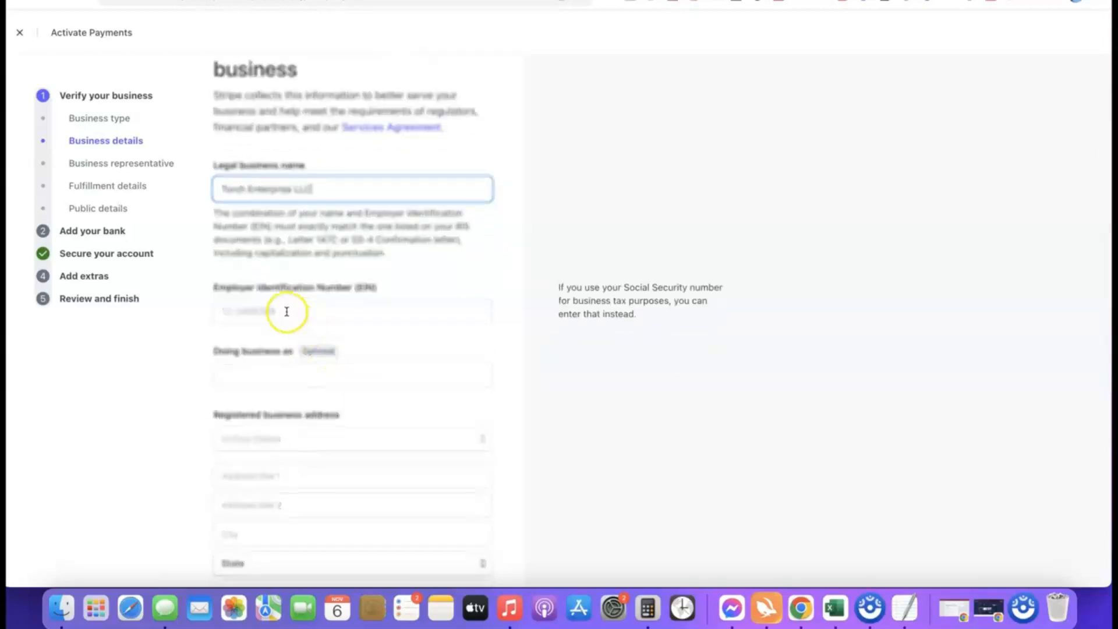
scroll(288, 306, "down", 1)
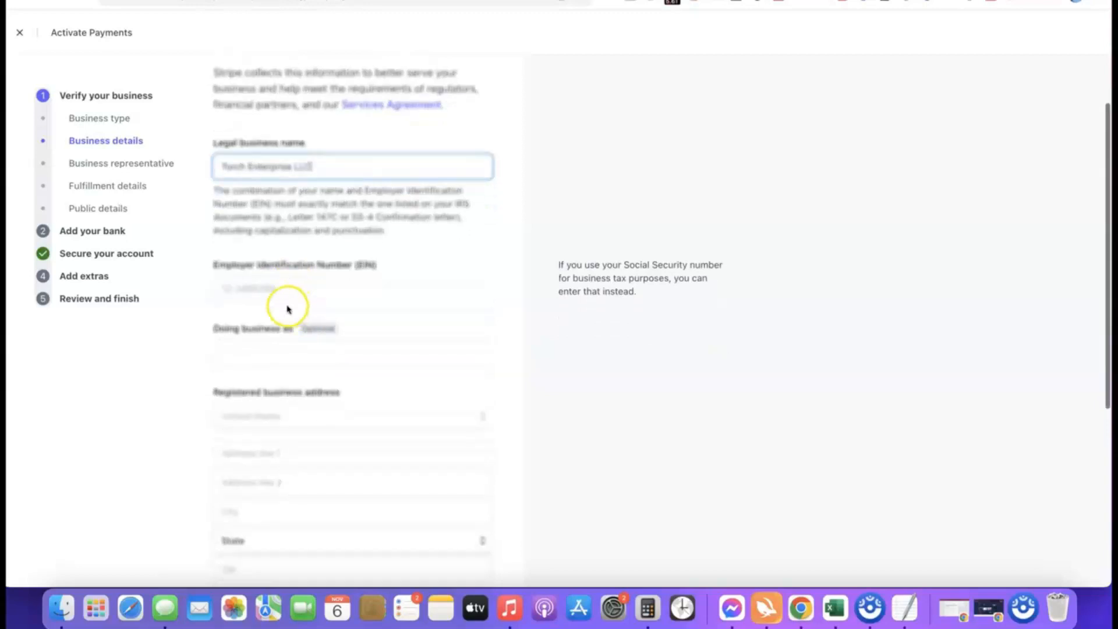
left_click(290, 289)
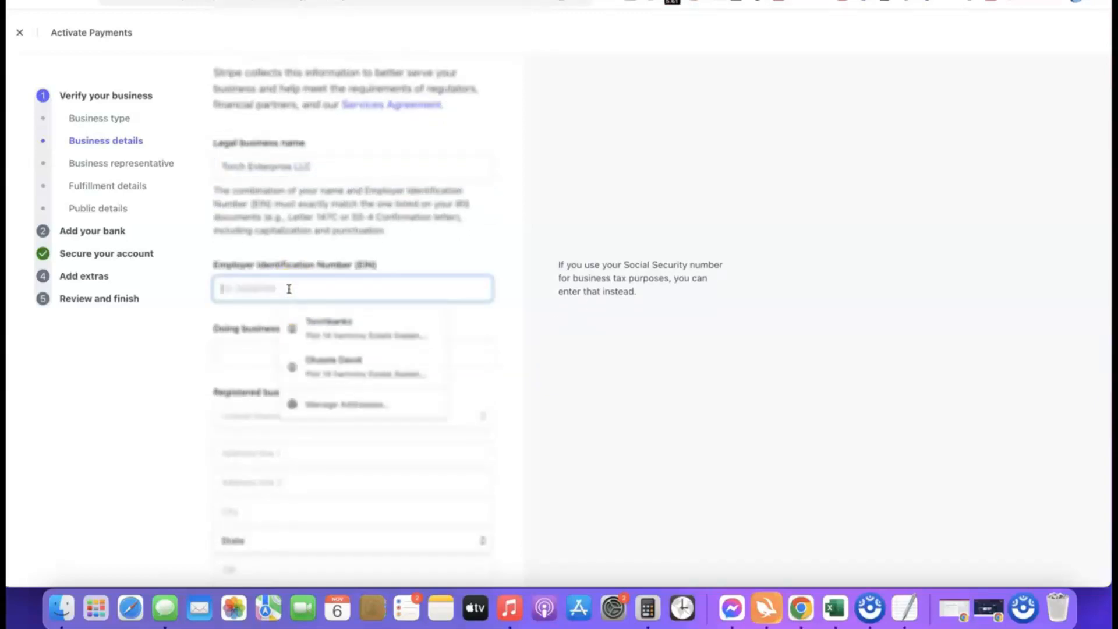
left_click(209, 313)
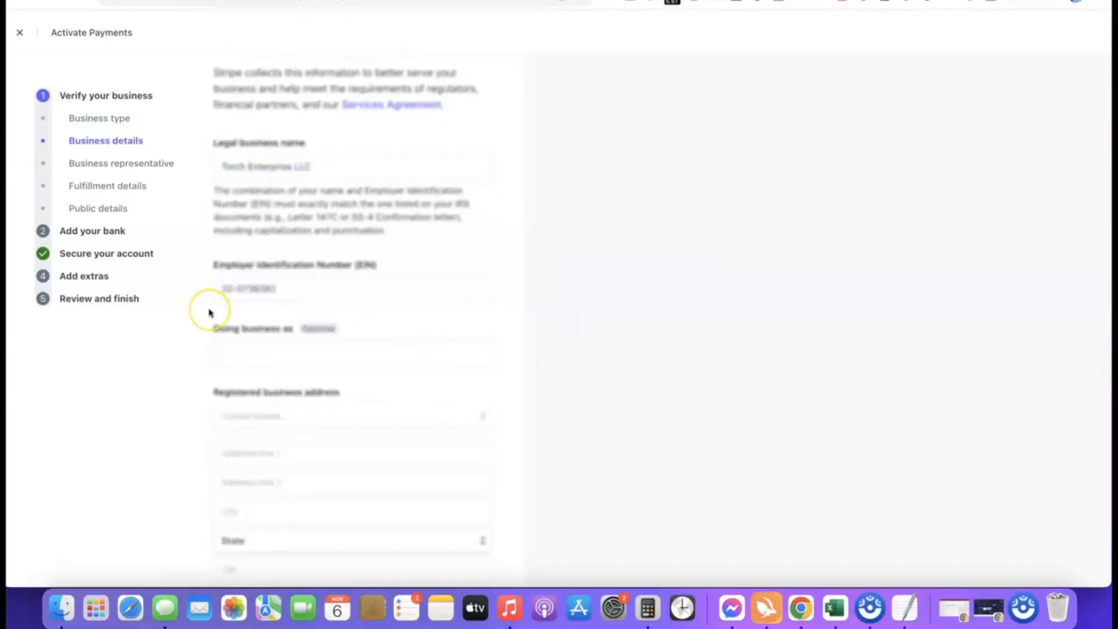
Fill in the registered business address and set the industry to Other digital goods.
scroll(285, 304, "down", 3)
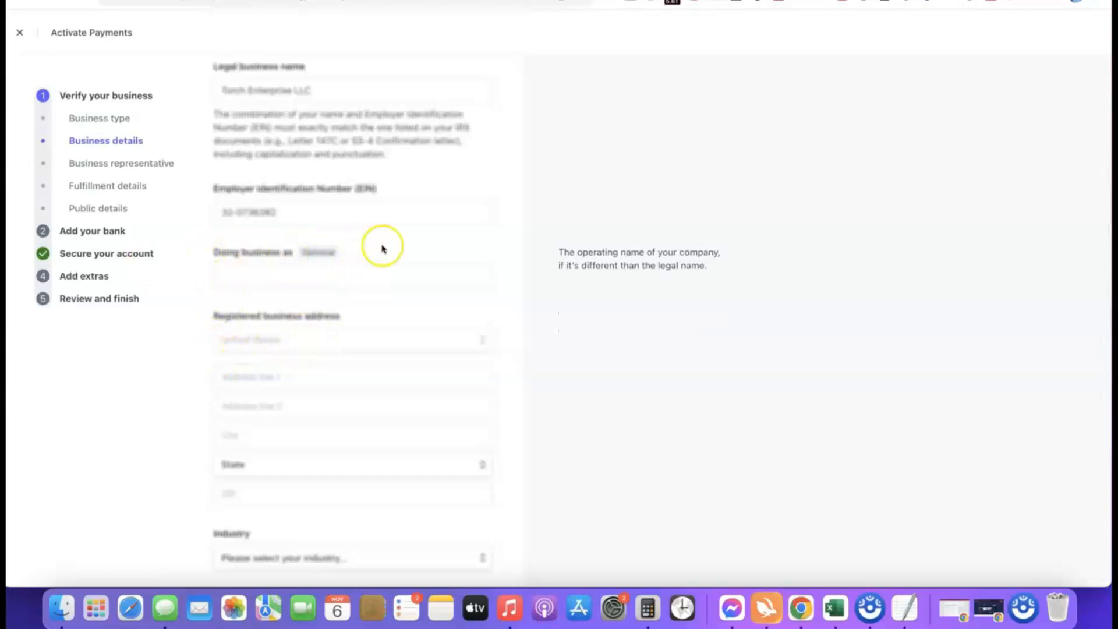
scroll(347, 222, "down", 1)
scroll(332, 245, "down", 2)
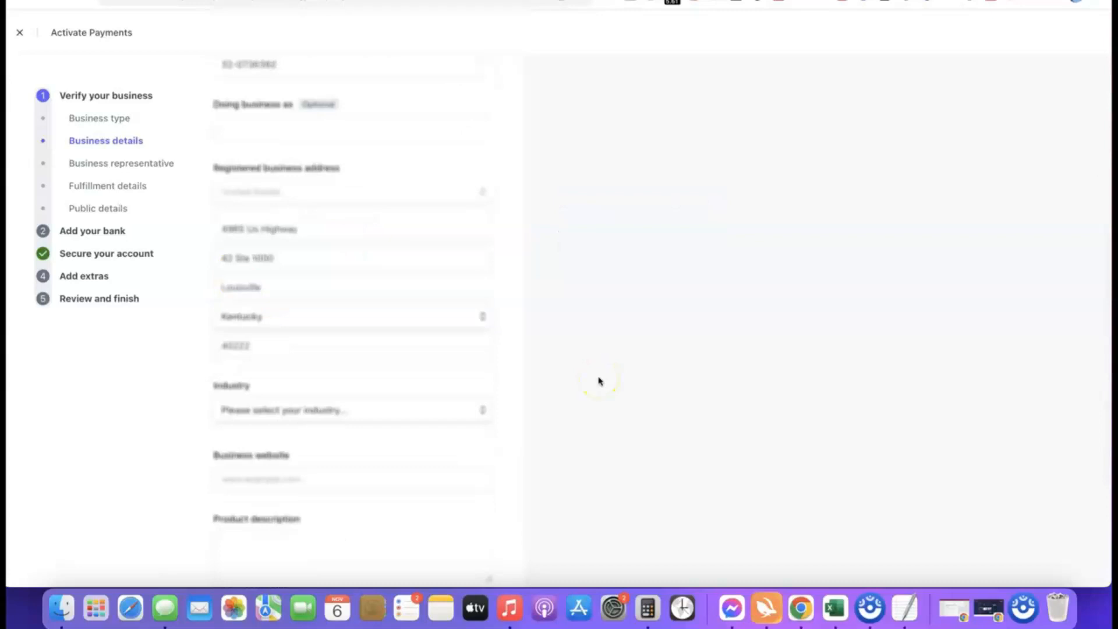
scroll(516, 326, "down", 3)
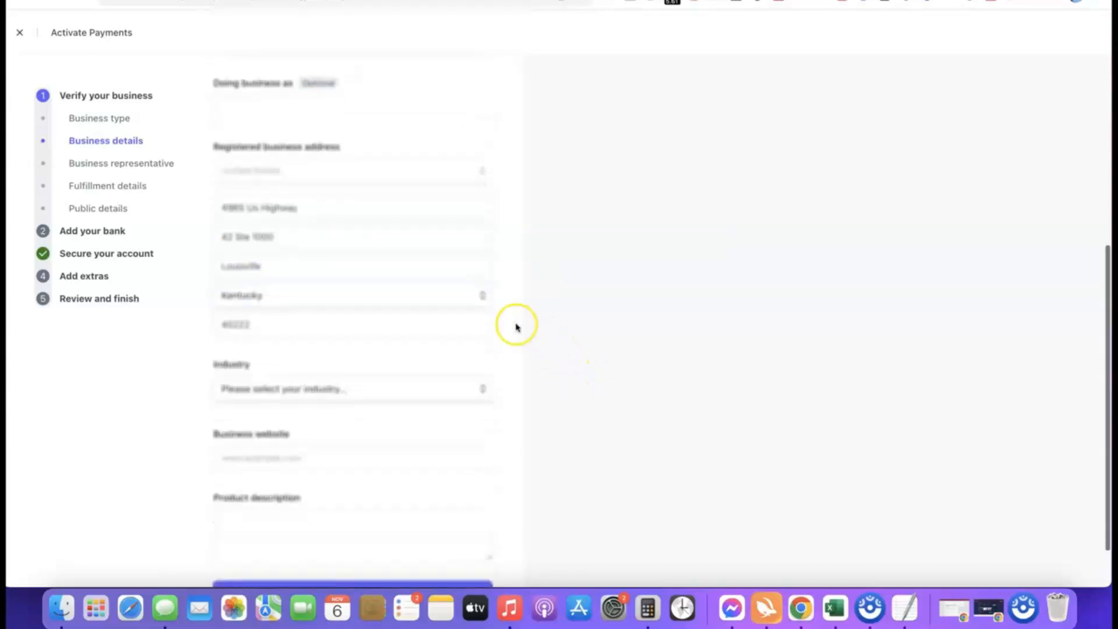
mouse_move(322, 330)
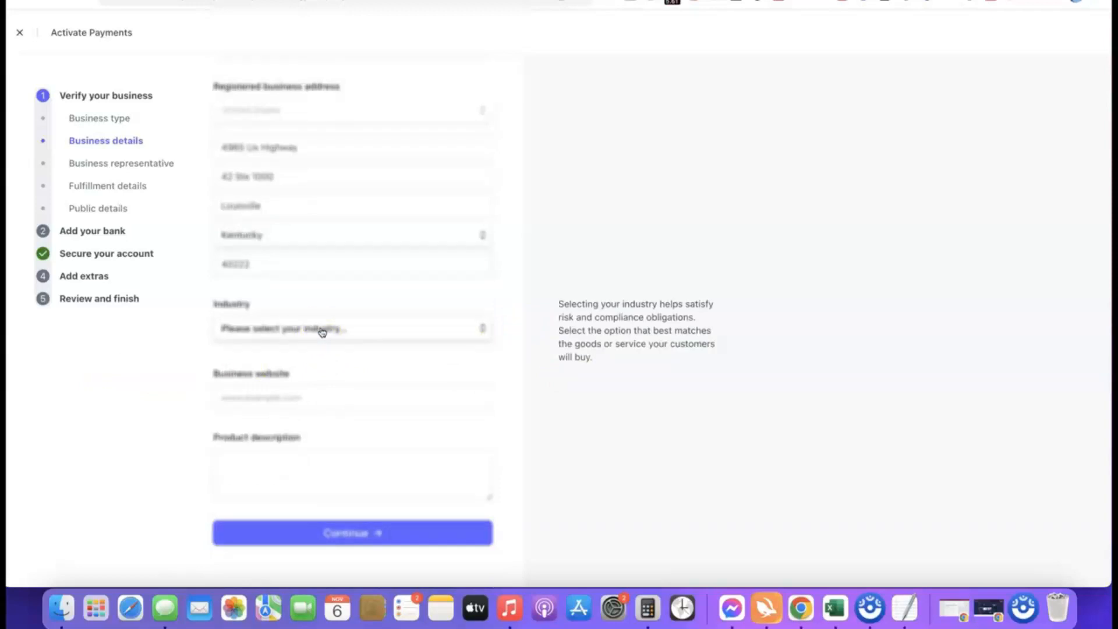
left_click(322, 331)
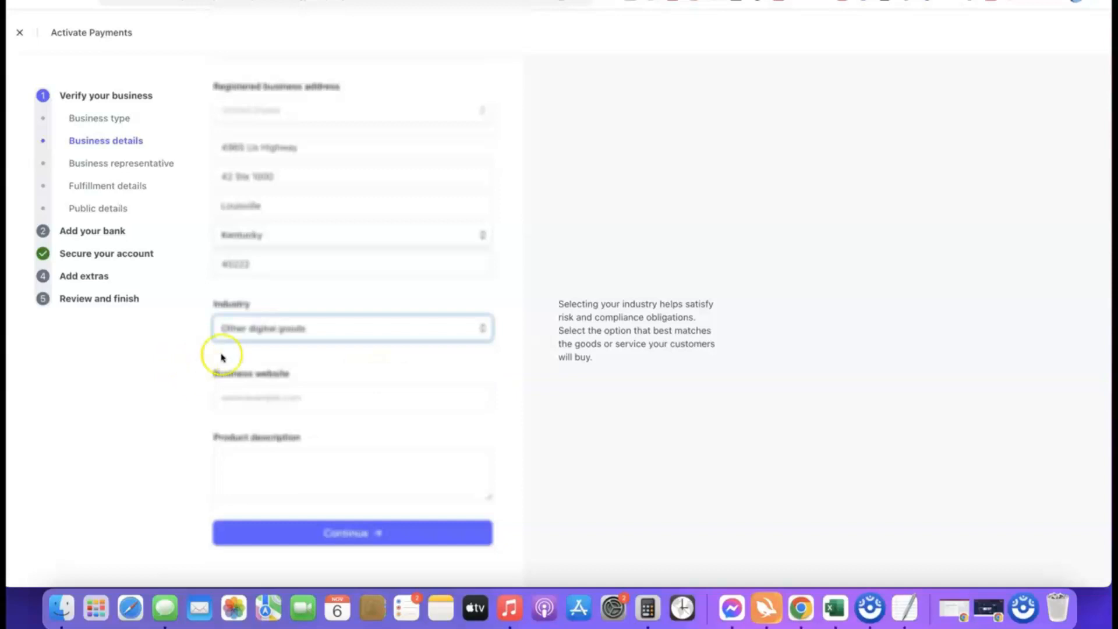
left_click(481, 357)
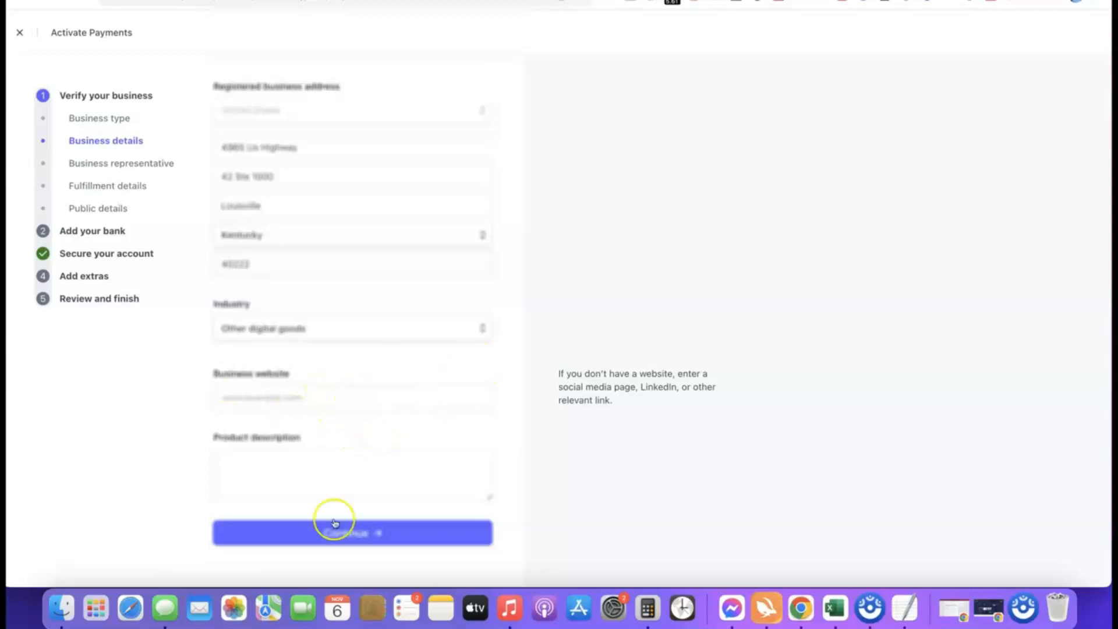
Enter affiliatebloggingblueprint.com as the business website, describe the product as digital course training sold to site visitors, and submit the business details.
left_click(338, 400)
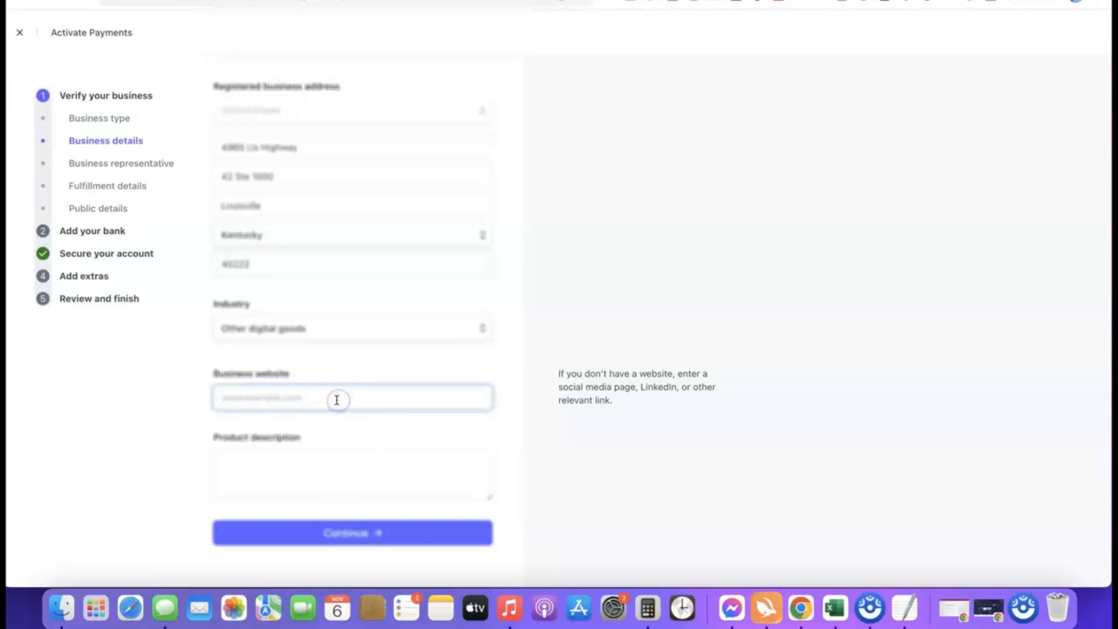
type("https://affiliatebloggingblueprint.com/")
left_click(379, 398)
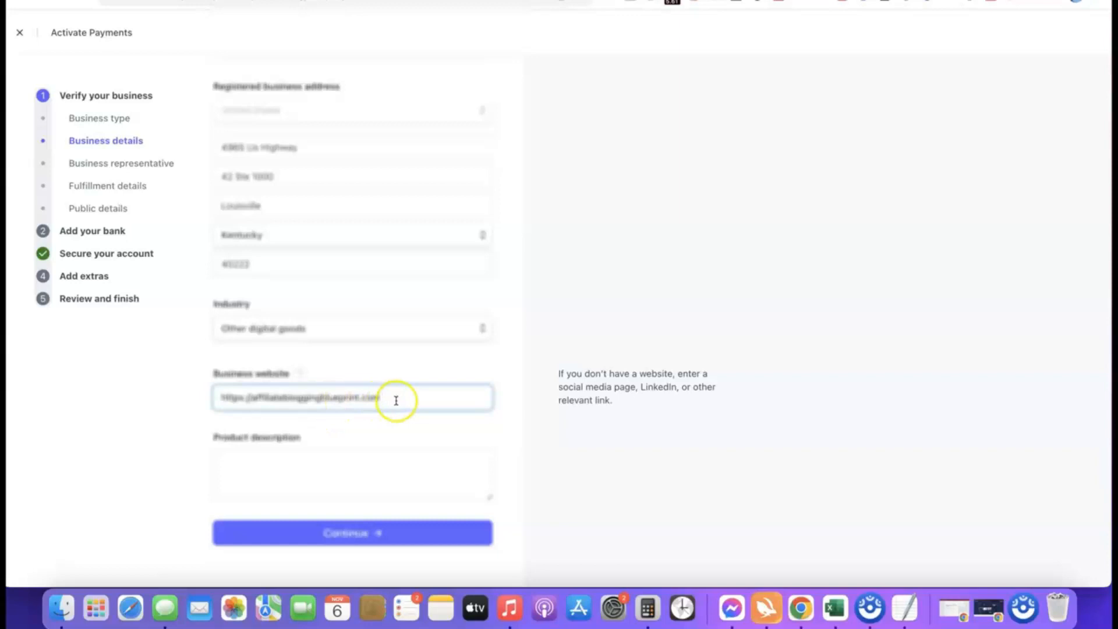
left_click(128, 404)
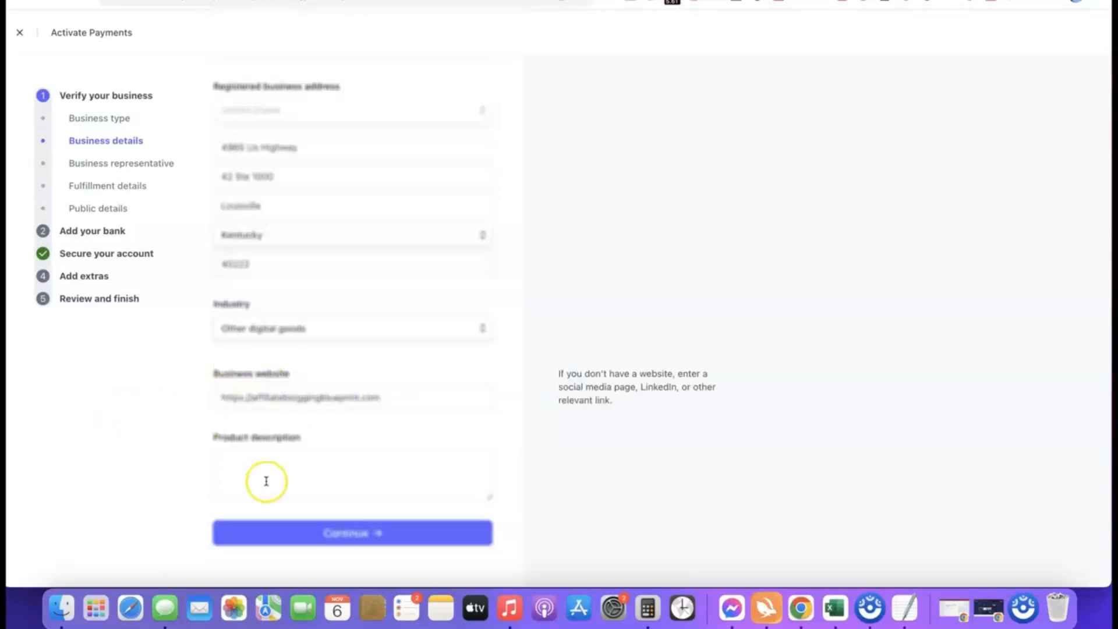
left_click(282, 454)
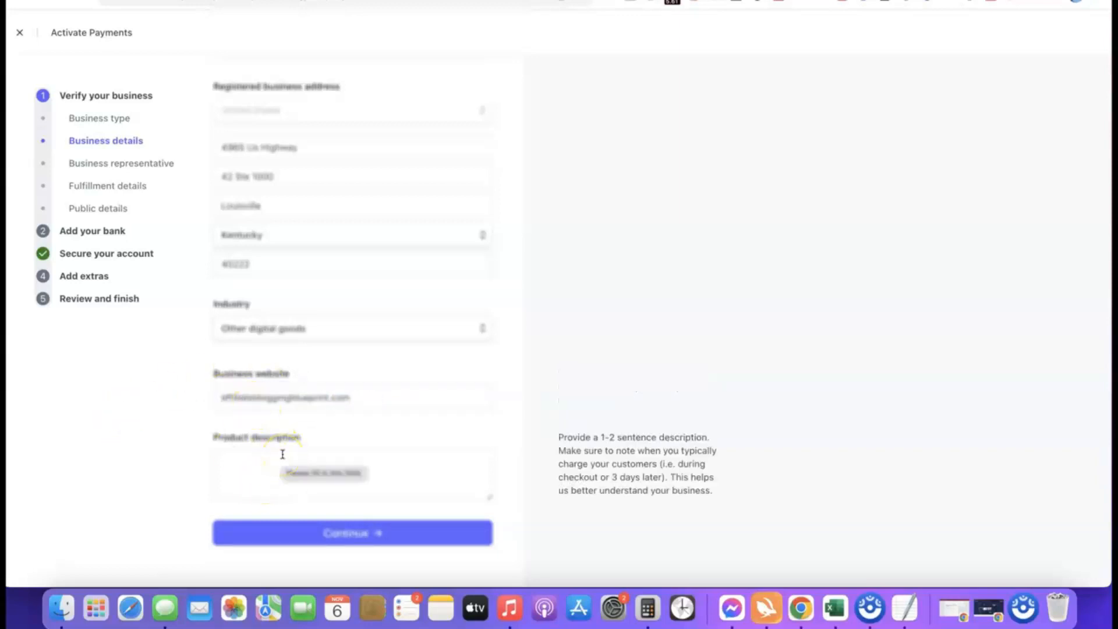
type("Our product is a digital course training we sell to our site visitors.")
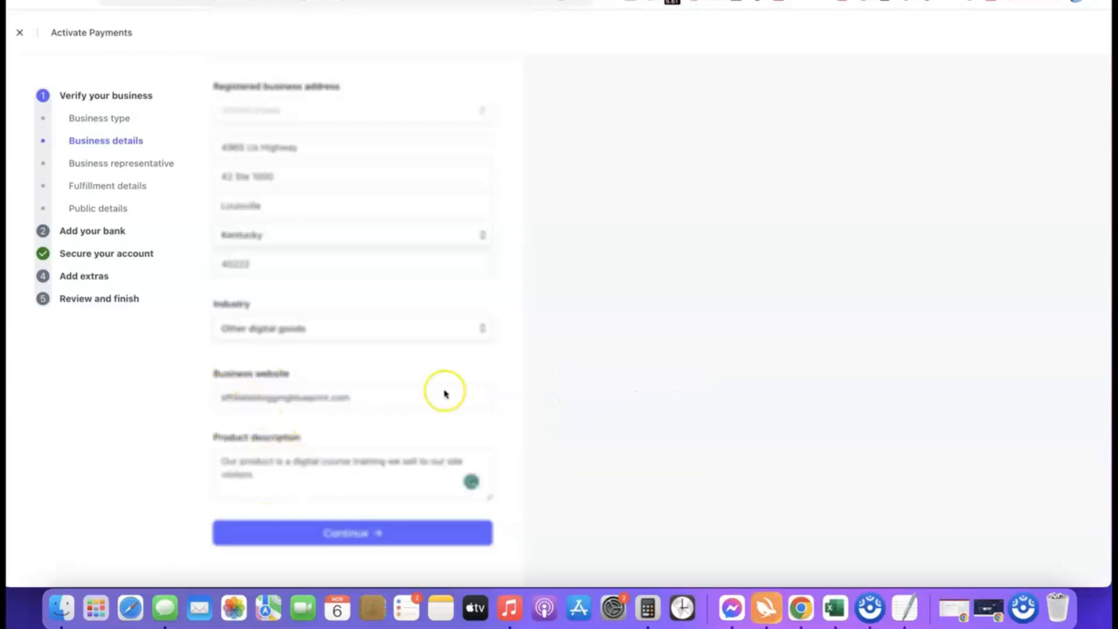
left_click(336, 534)
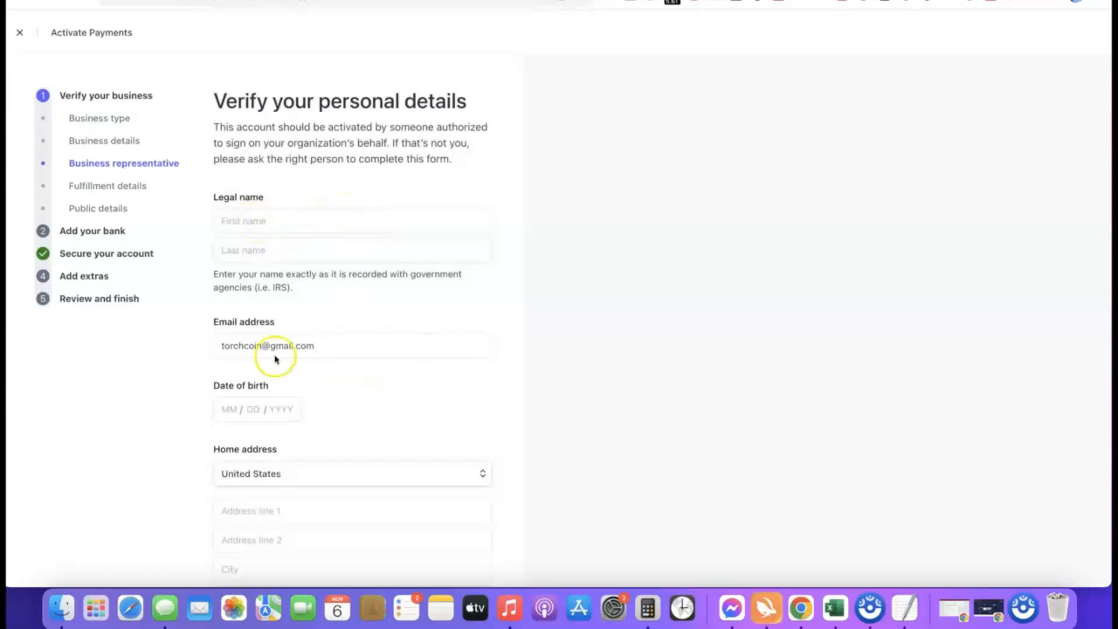
Examine the personal details form, including the home address country list, the phone country codes and the Social Security number field.
scroll(310, 402, "down", 1)
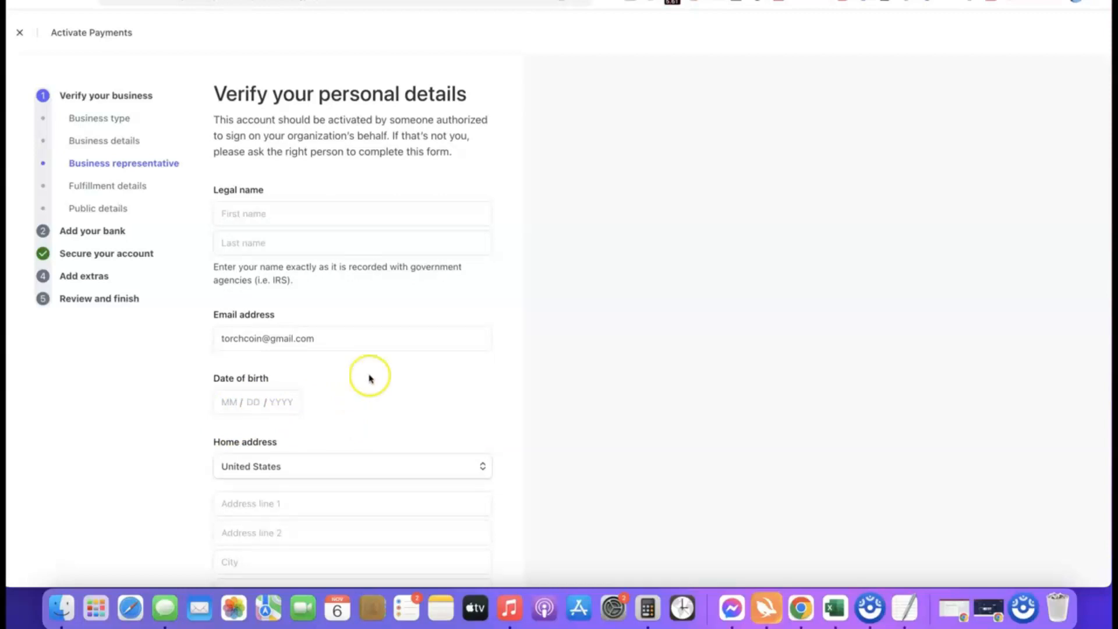
scroll(380, 408, "down", 5)
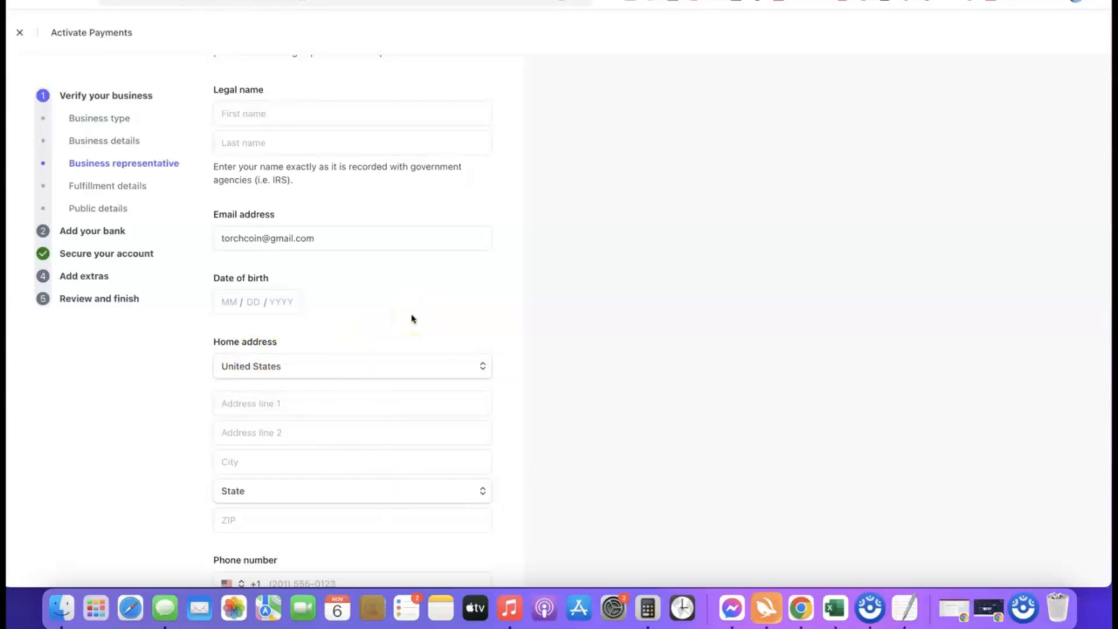
left_click(478, 367)
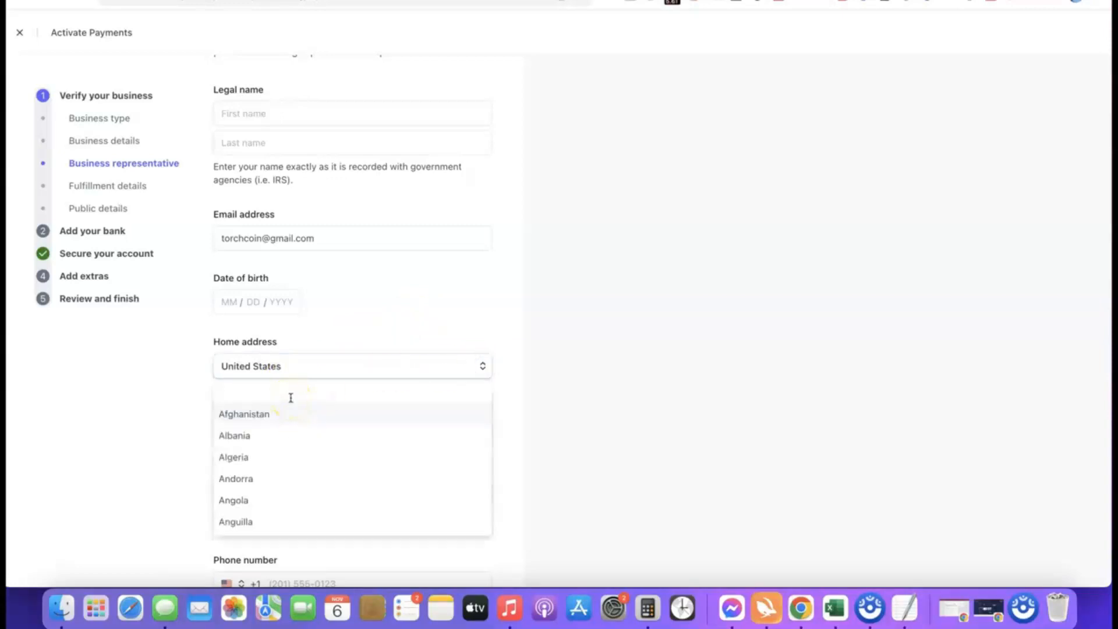
left_click(344, 350)
scroll(346, 354, "down", 1)
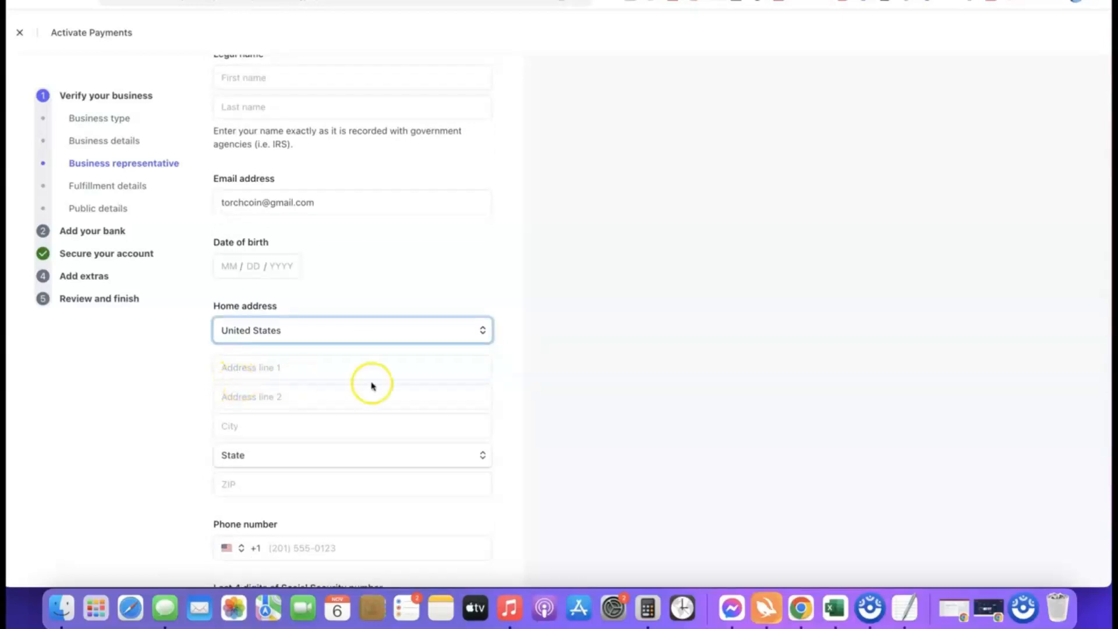
scroll(371, 385, "down", 3)
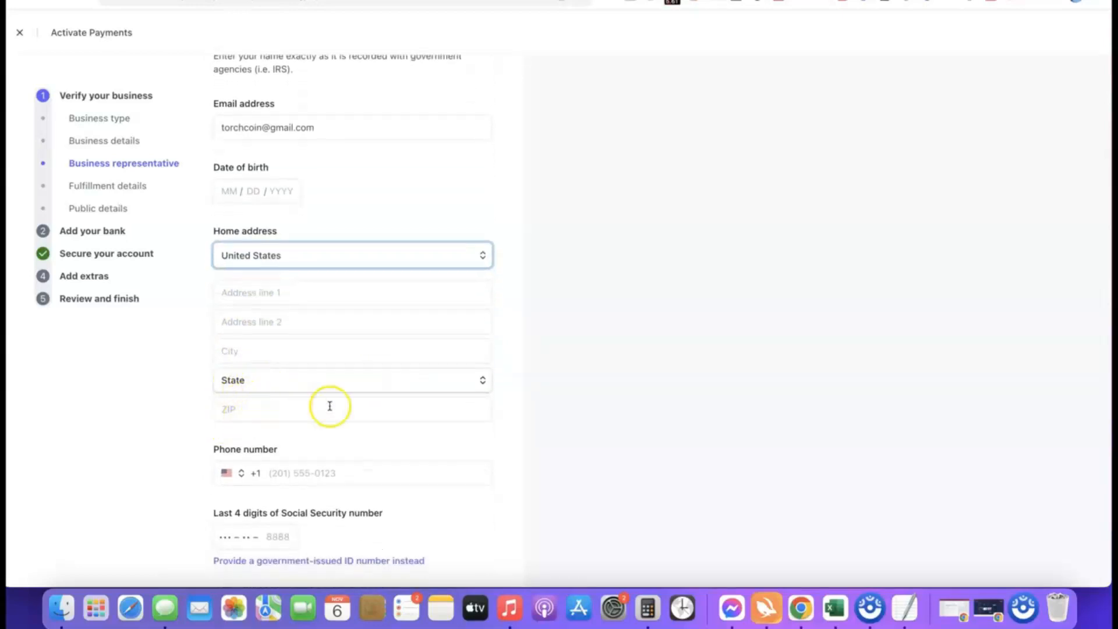
scroll(330, 406, "down", 1)
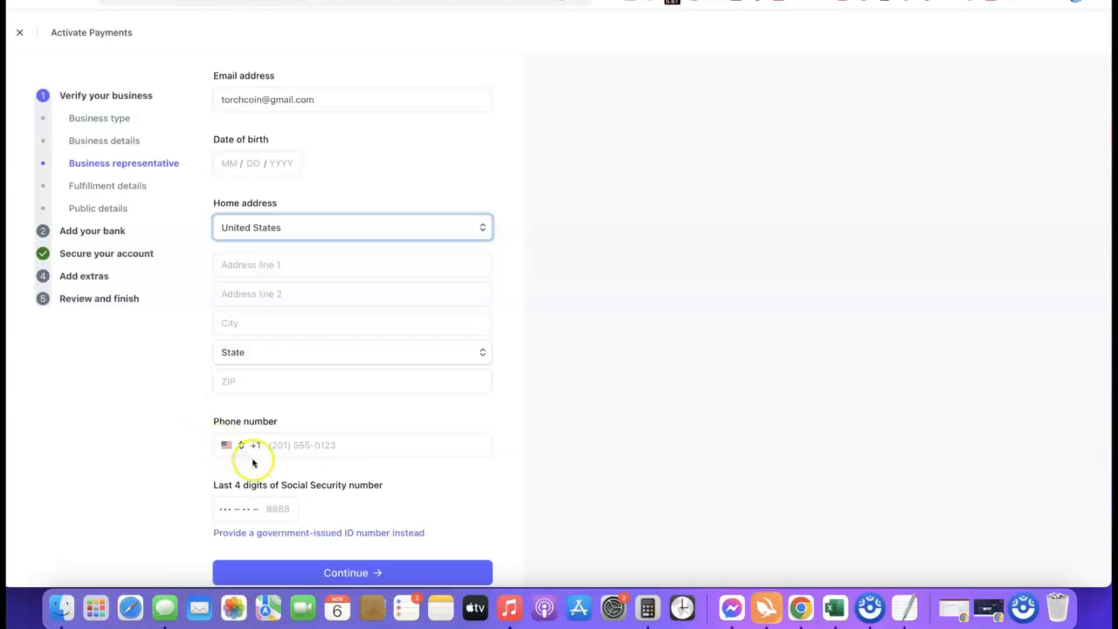
left_click(232, 446)
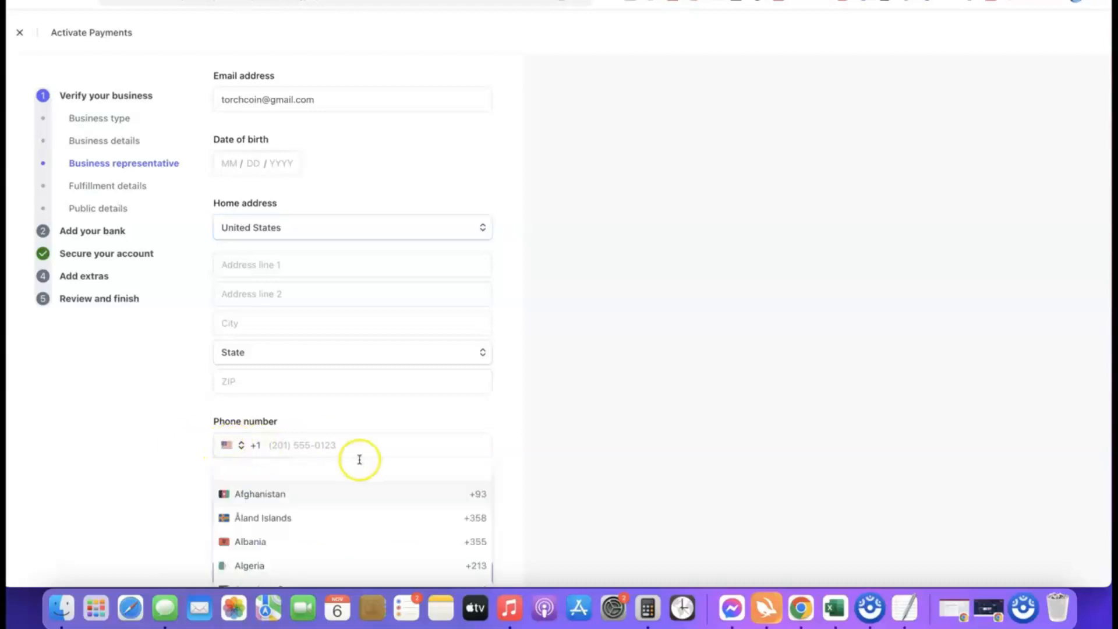
left_click(515, 455)
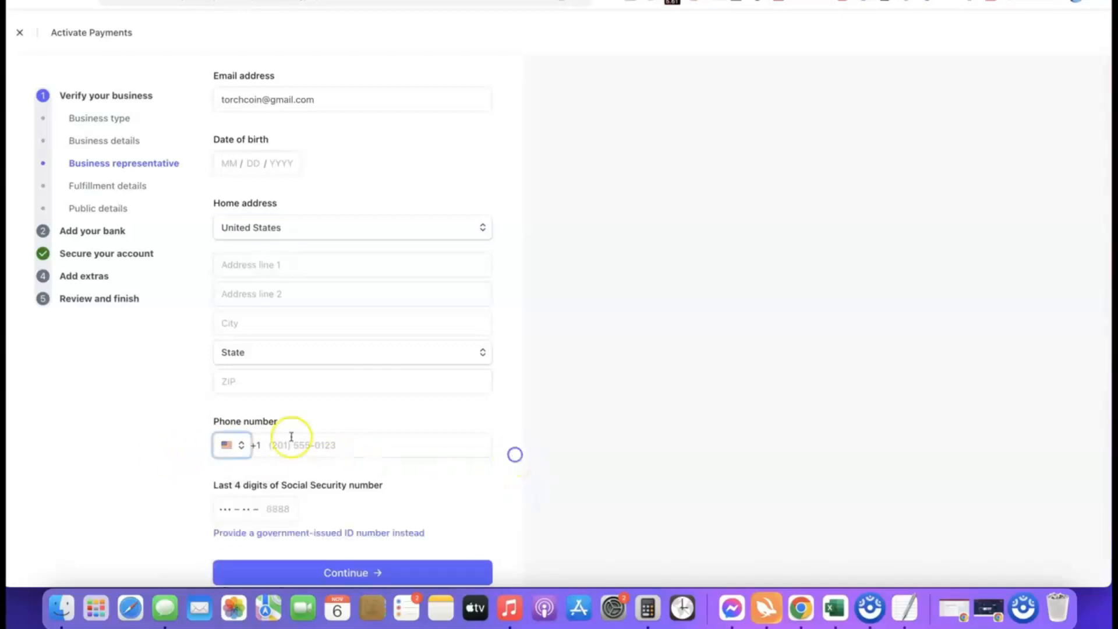
scroll(461, 440, "down", 1)
scroll(461, 439, "down", 1)
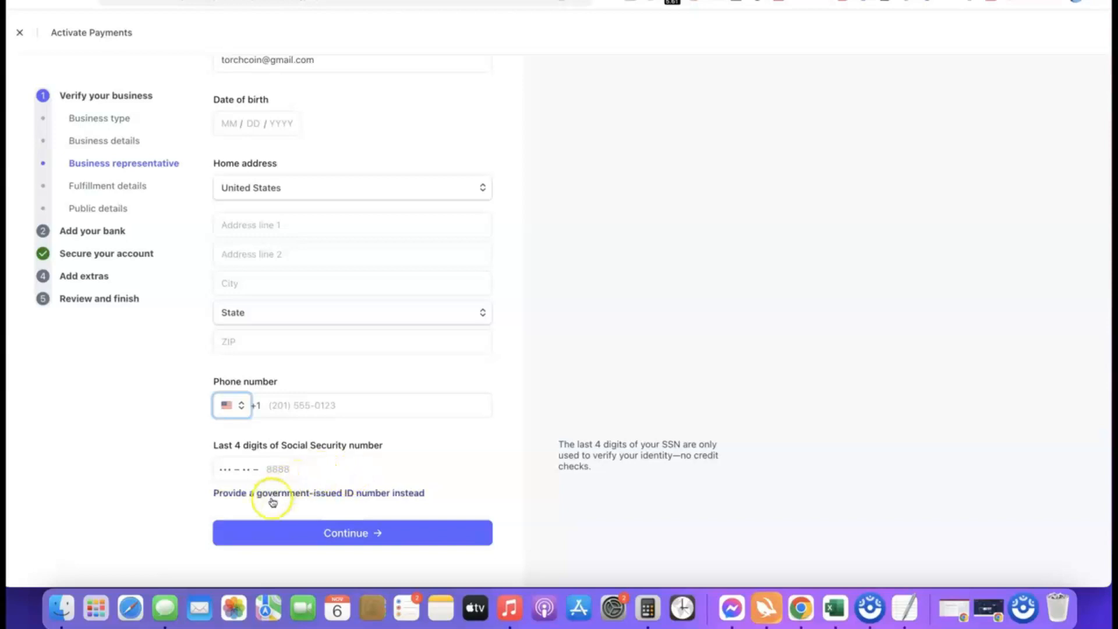
scroll(194, 452, "up", 5)
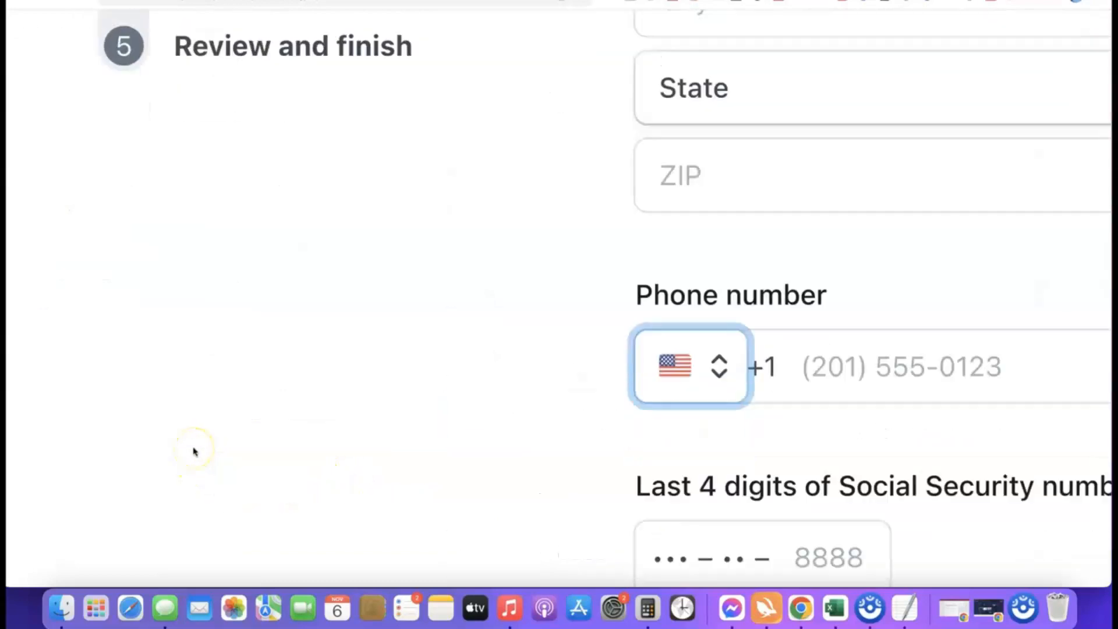
scroll(195, 452, "down", 4)
scroll(198, 452, "right", 3)
scroll(201, 451, "right", 3)
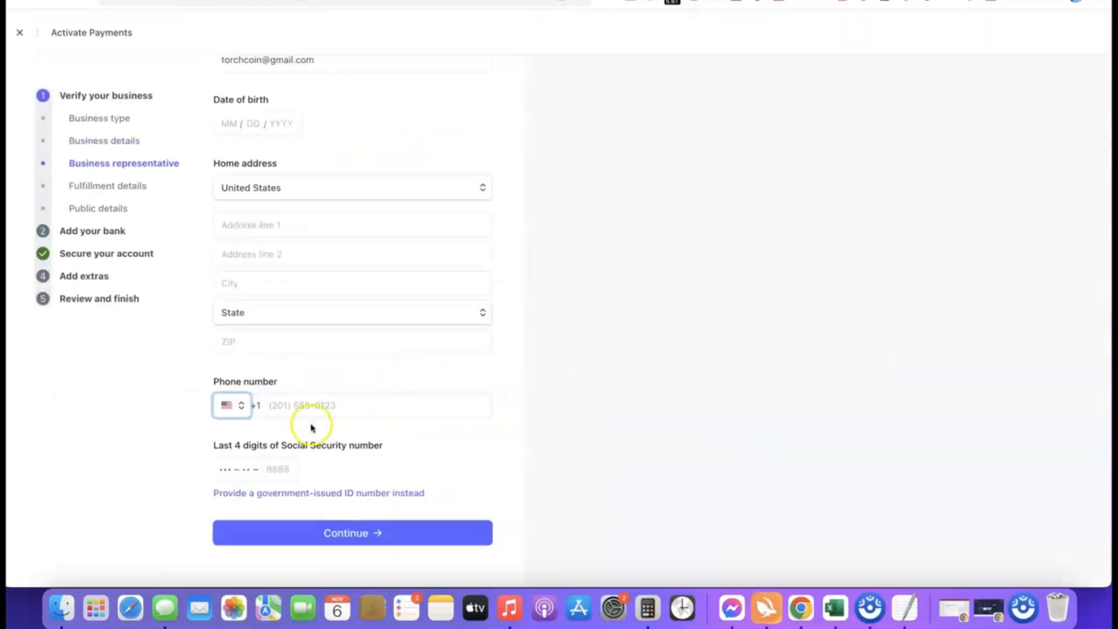
Switch identity verification to a government-issued ID number and set its issuing country to NG for a National Identity Number.
left_click(317, 493)
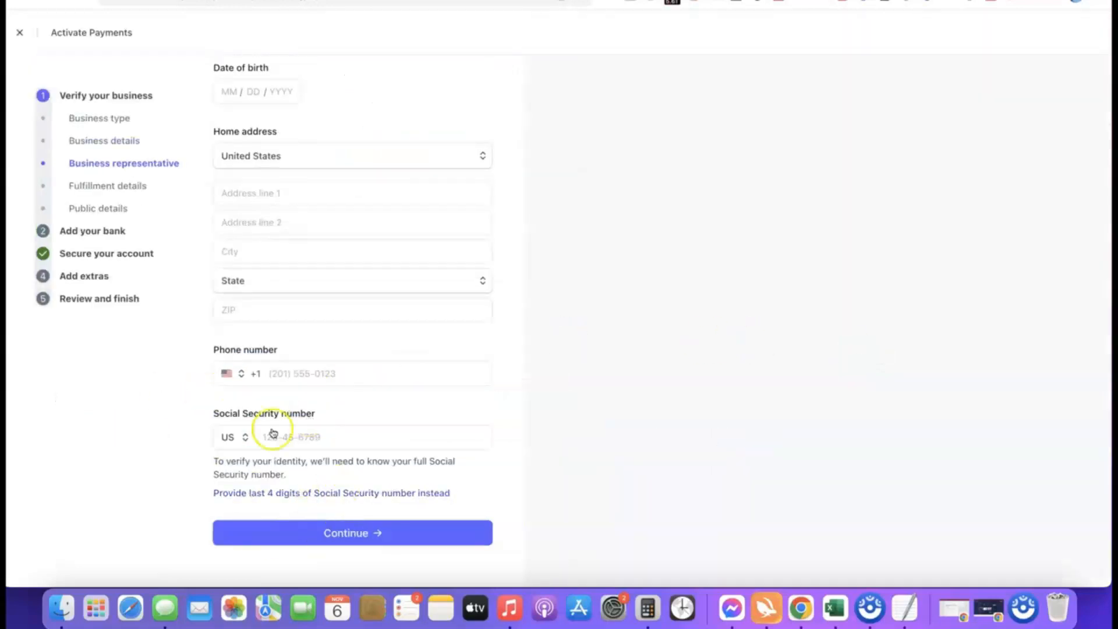
left_click(240, 437)
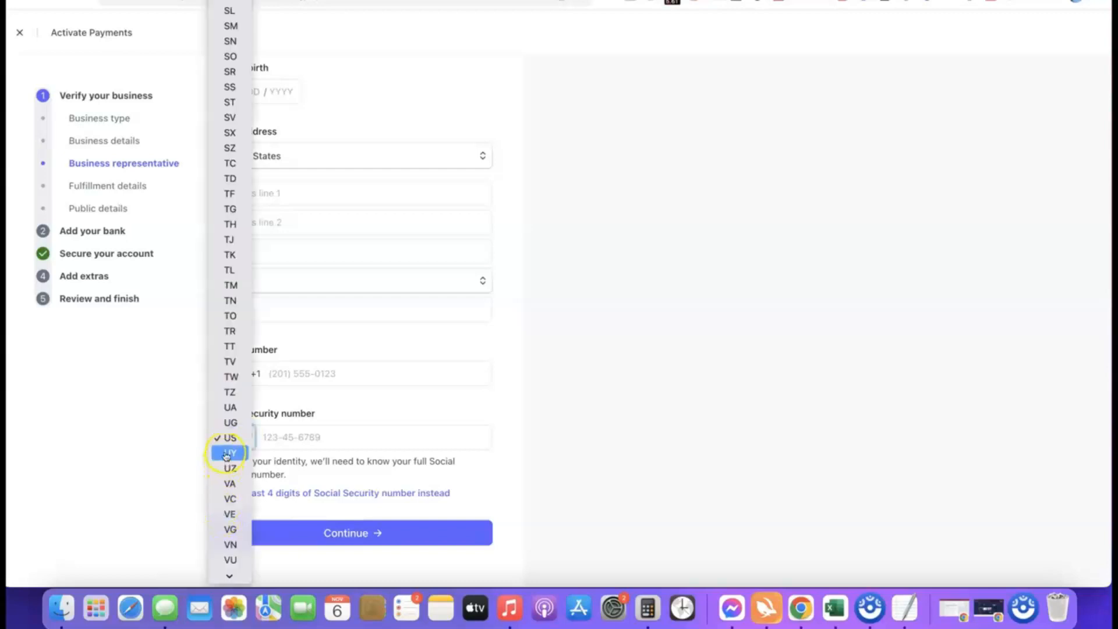
scroll(228, 230, "down", 1)
scroll(229, 242, "down", 1)
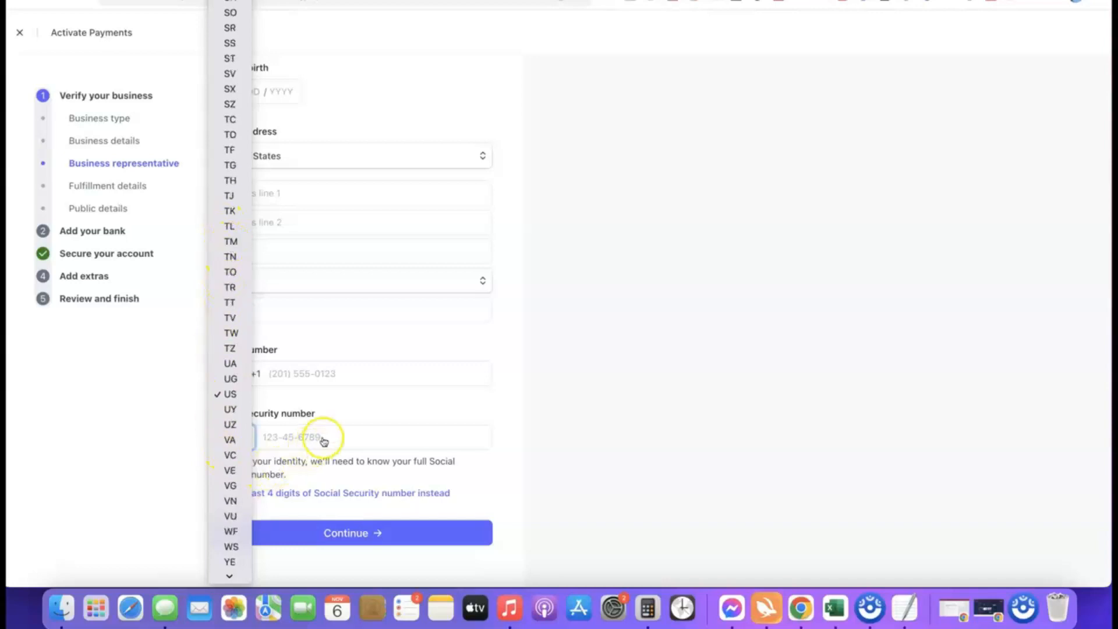
left_click(505, 434)
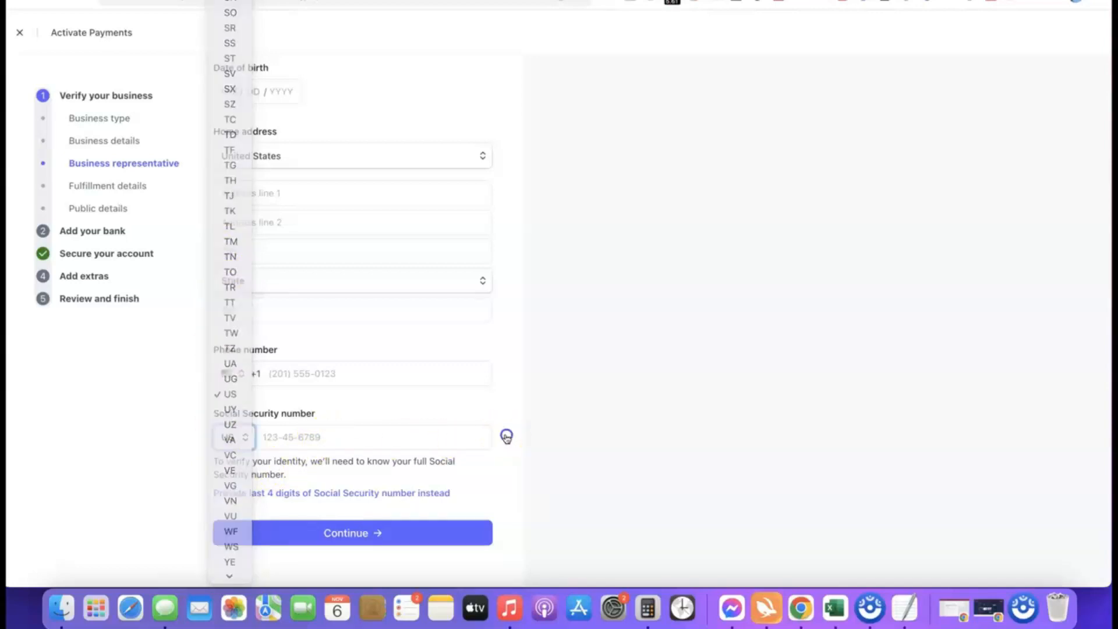
left_click(247, 447)
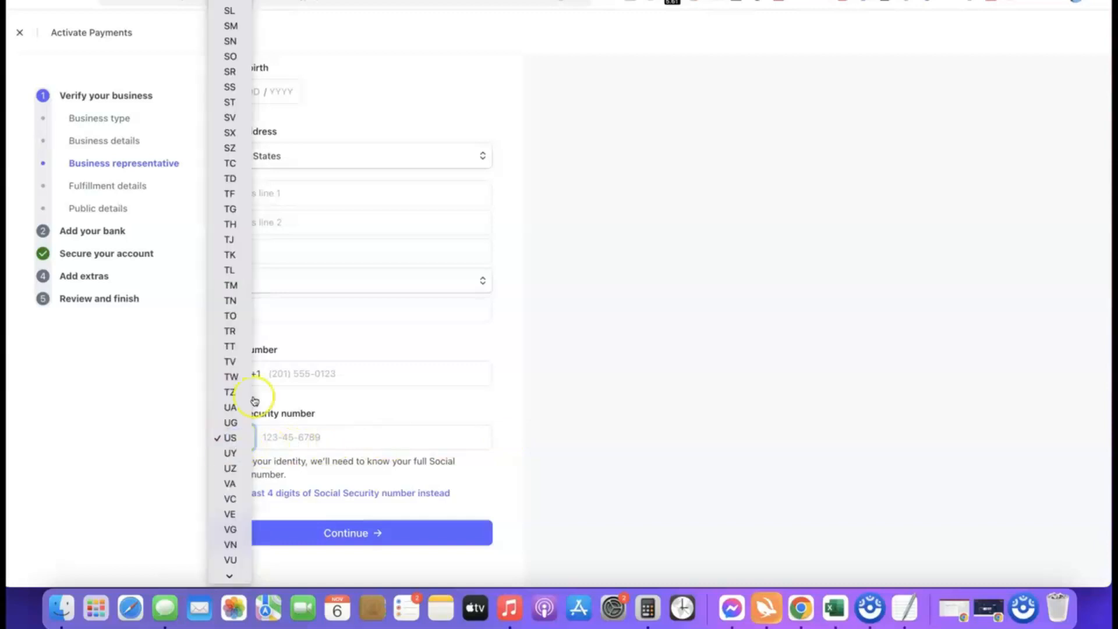
scroll(233, 408, "down", 6)
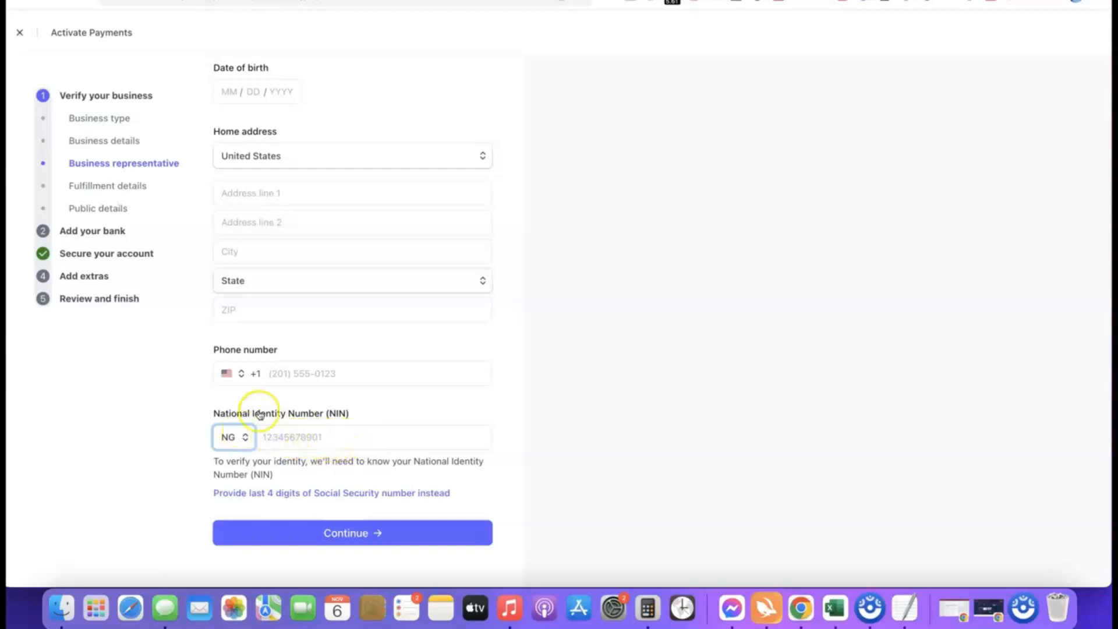
Set the phone number's country to Nigeria (+234), then complete and submit the business representative's personal details.
left_click(227, 373)
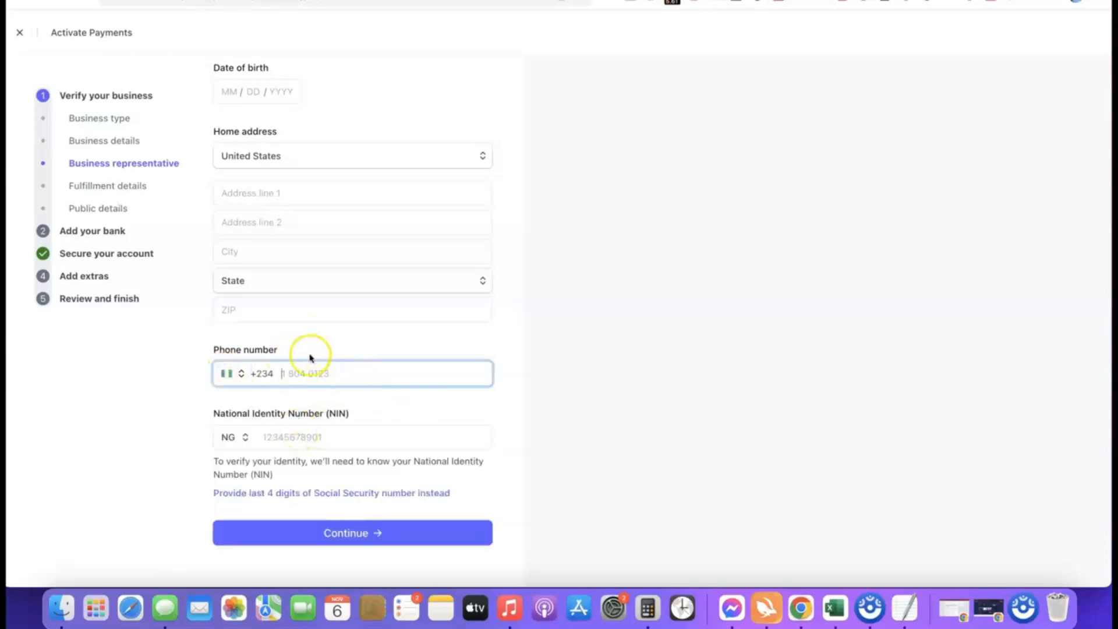
scroll(332, 307, "up", 3)
scroll(397, 260, "down", 3)
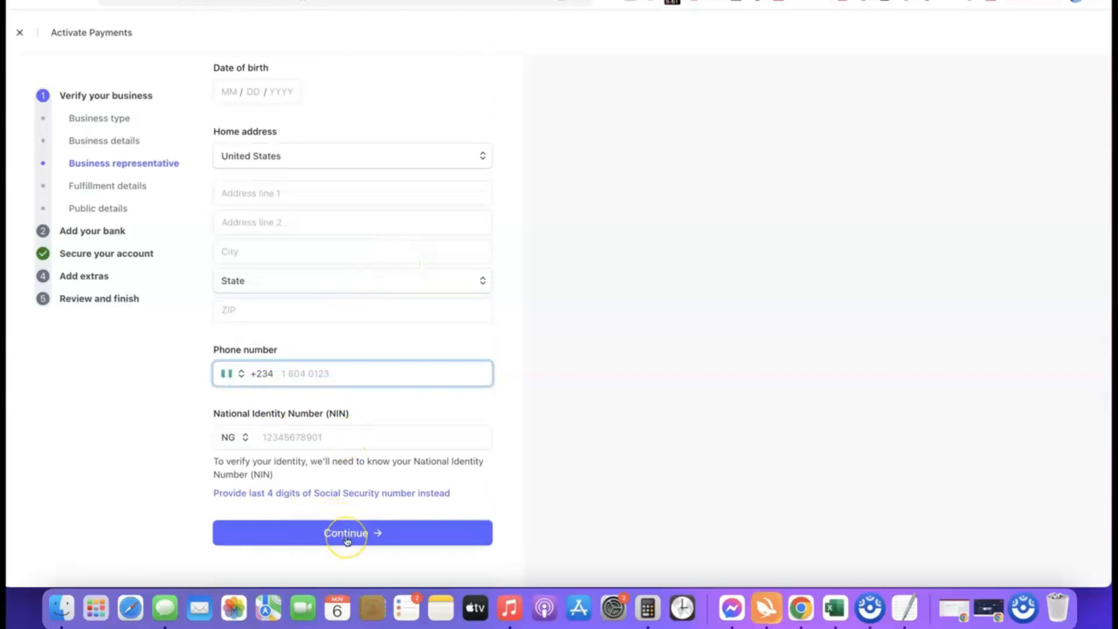
scroll(366, 414, "up", 3)
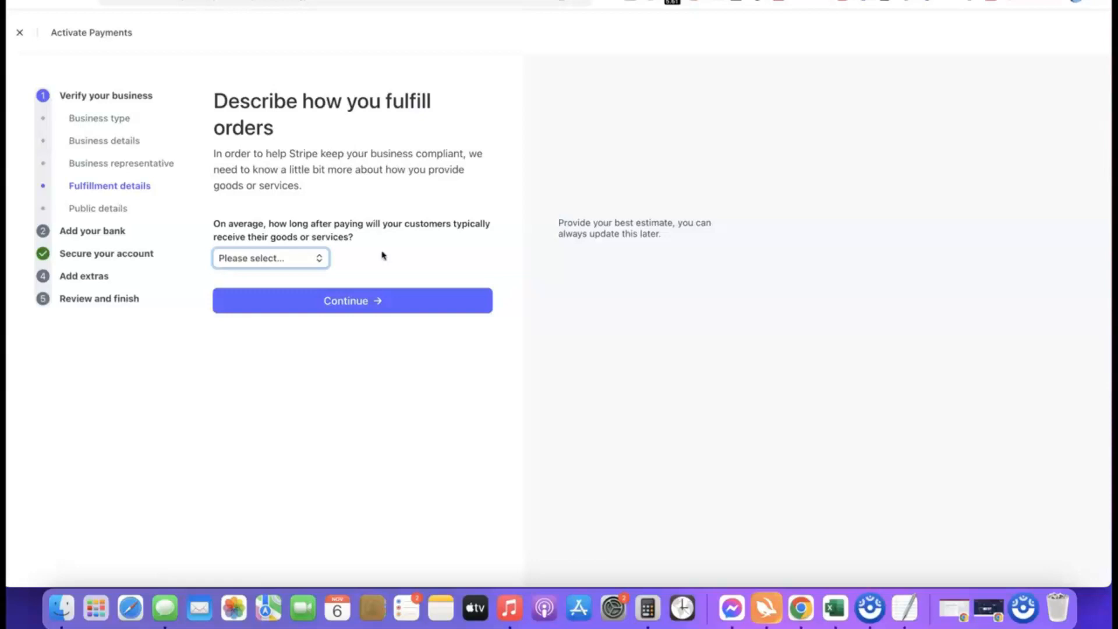
Set the typical delivery time after payment to Within one day and submit the fulfillment details.
left_click(292, 265)
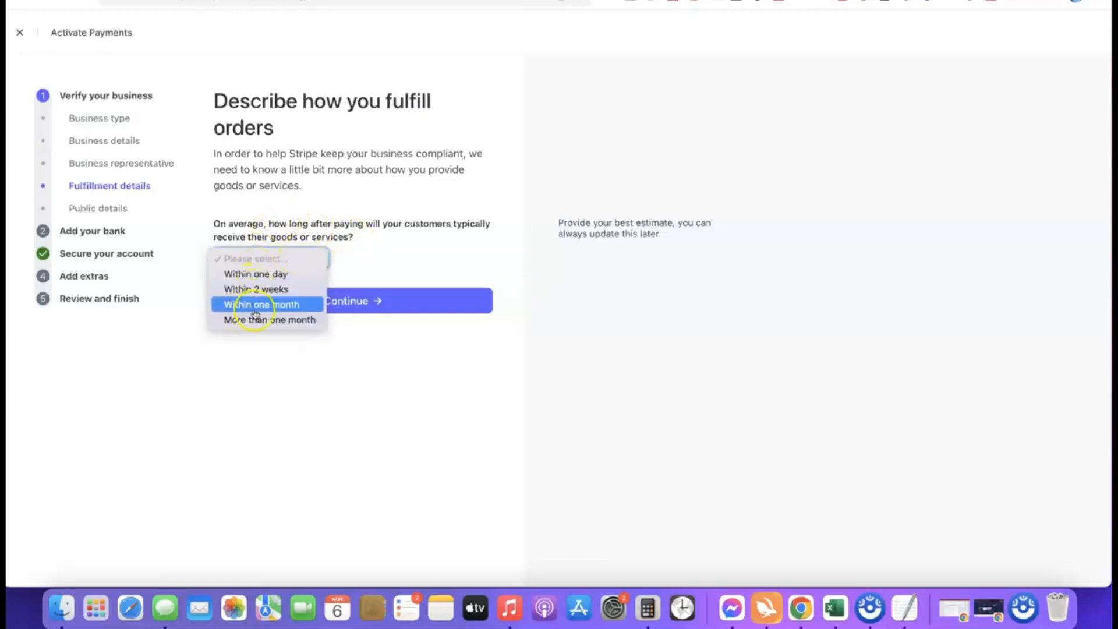
left_click(272, 291)
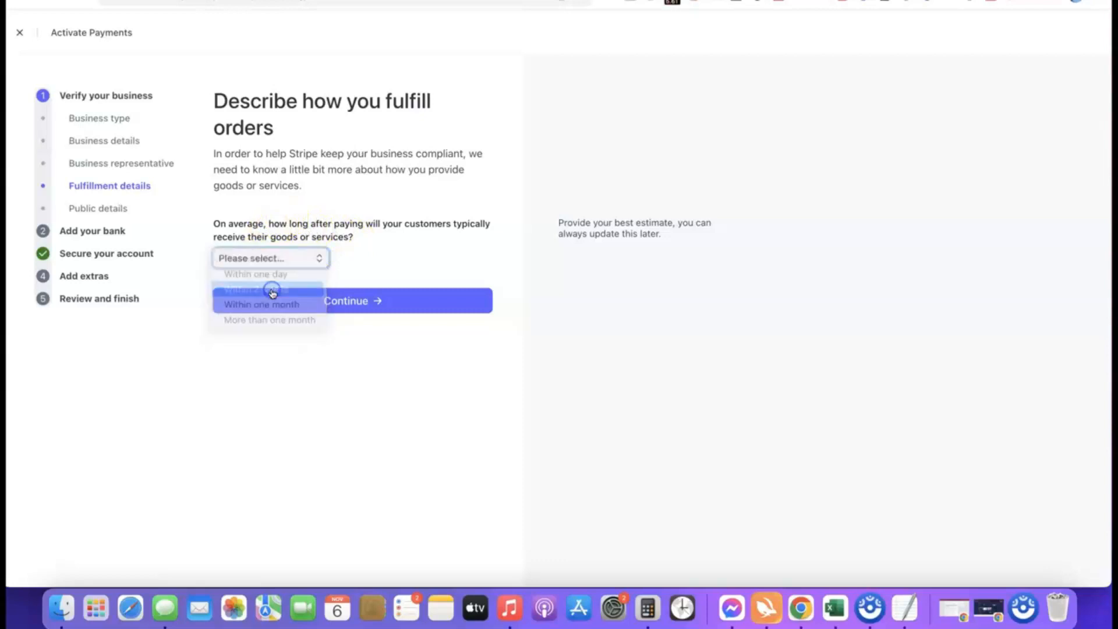
left_click(291, 258)
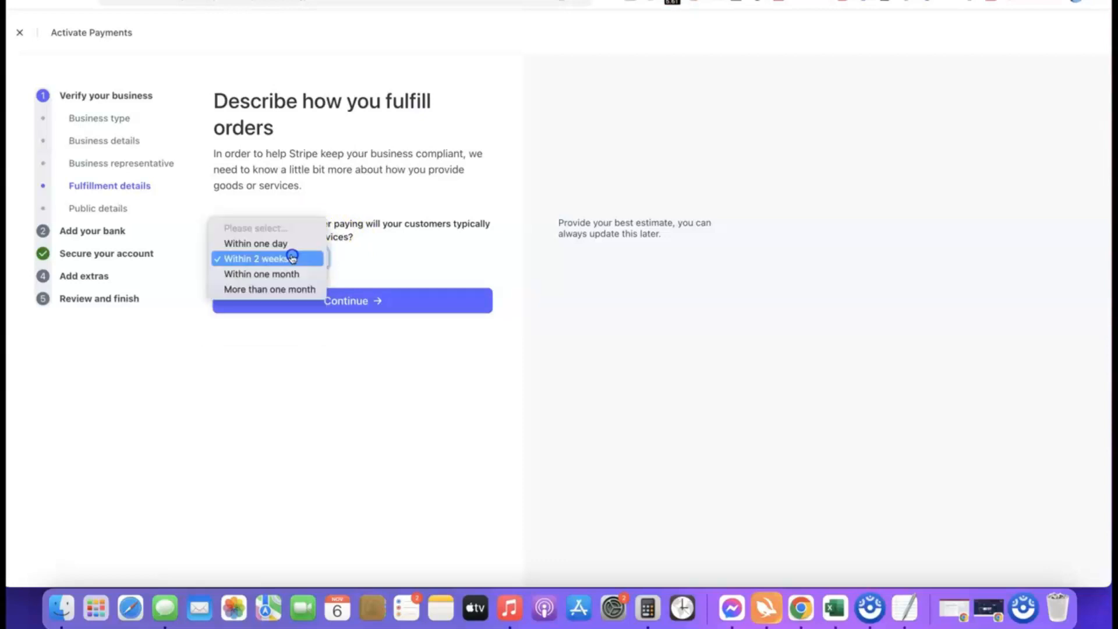
left_click(242, 245)
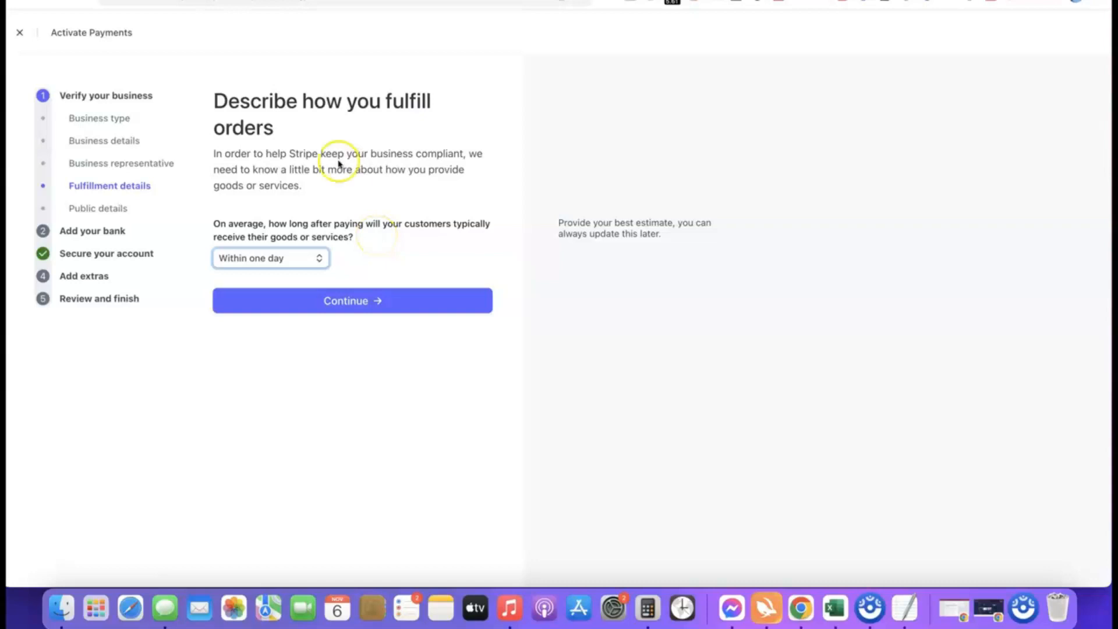
left_click(348, 301)
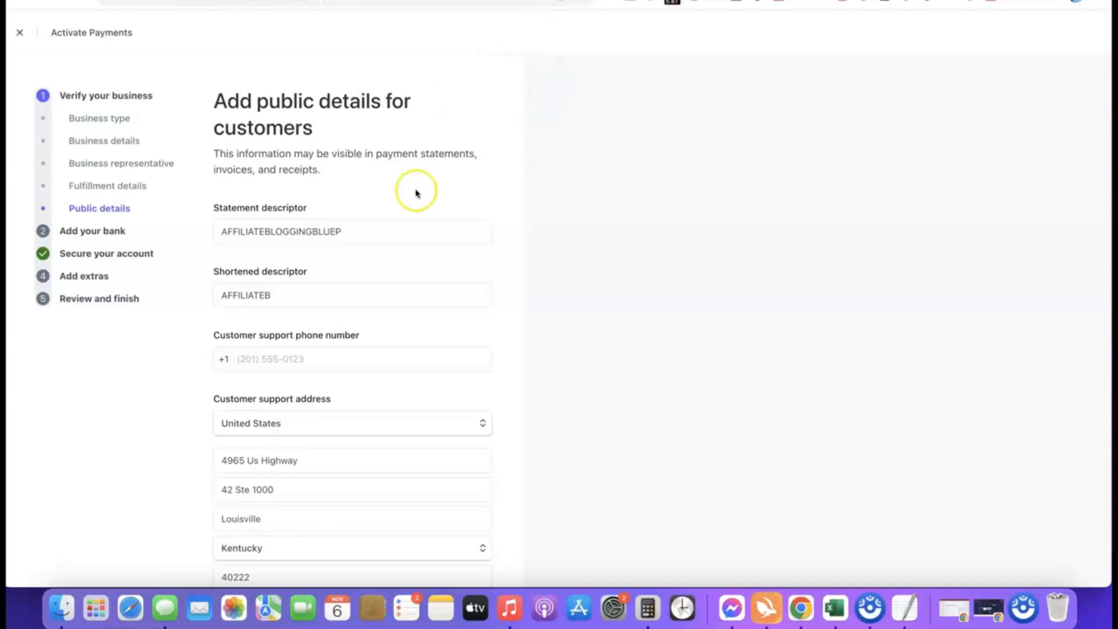
Review the statement descriptor, shortened descriptor and customer support details, then submit the public details.
mouse_move(280, 202)
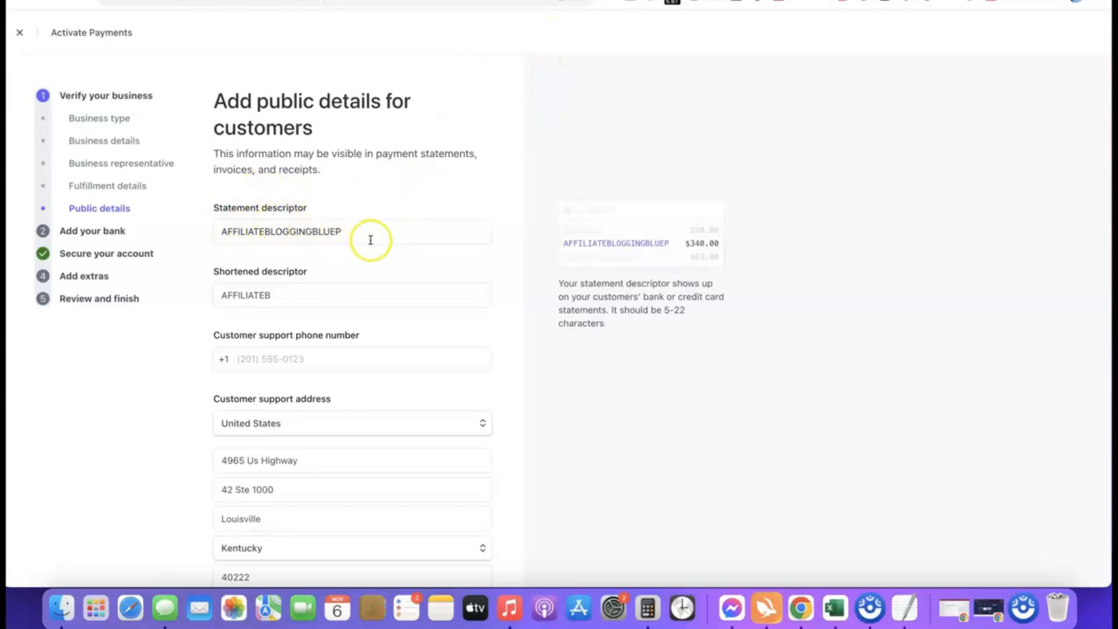
left_click(586, 245)
left_click(307, 301)
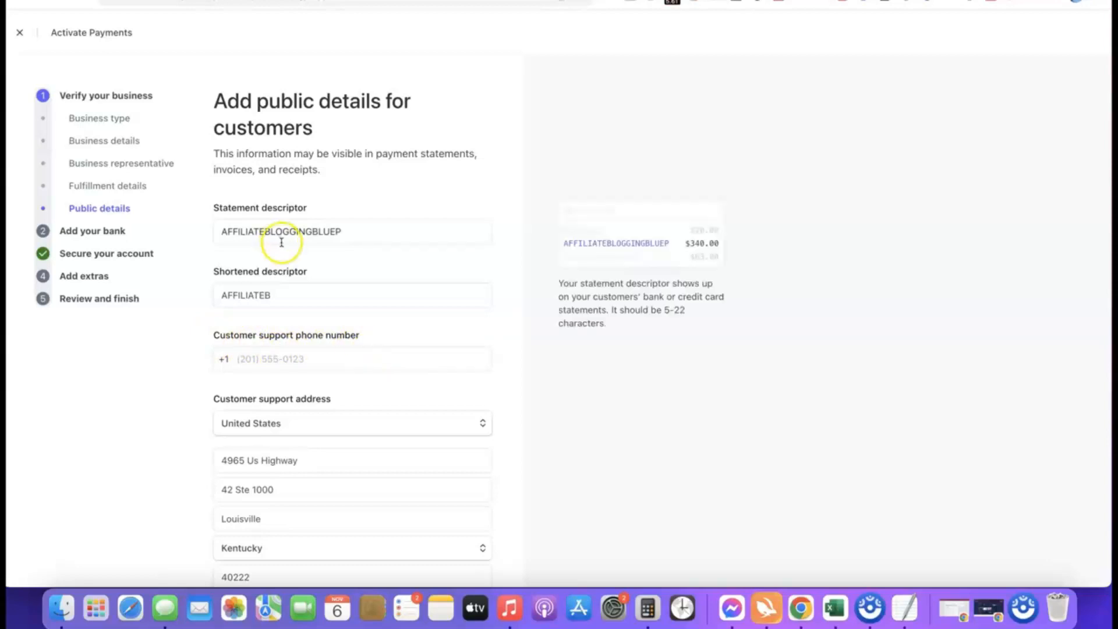
scroll(282, 243, "down", 3)
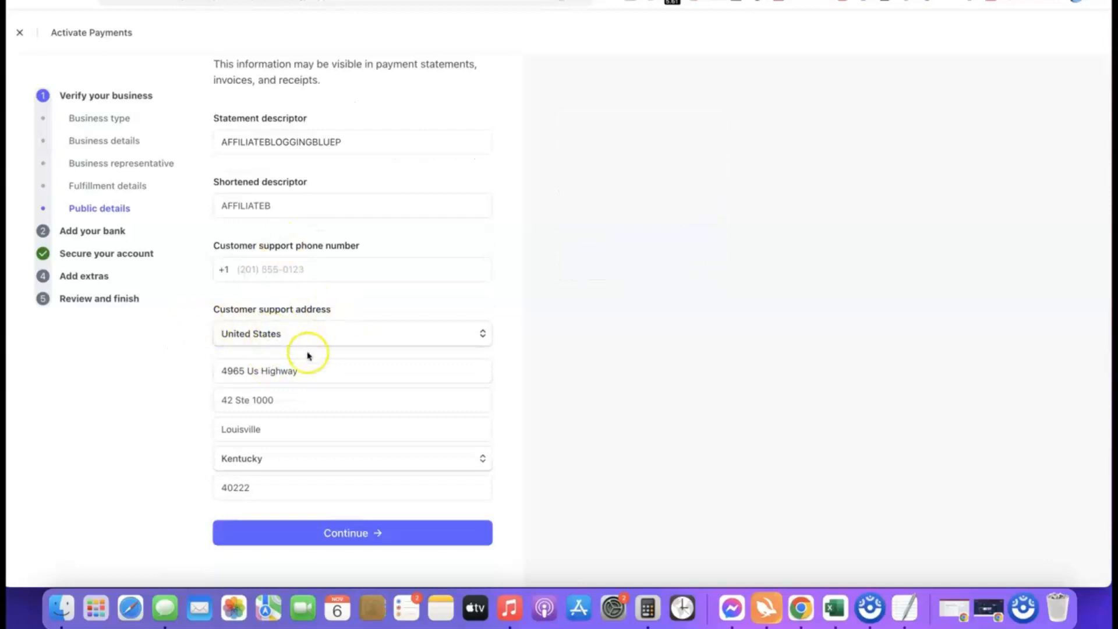
scroll(297, 344, "up", 3)
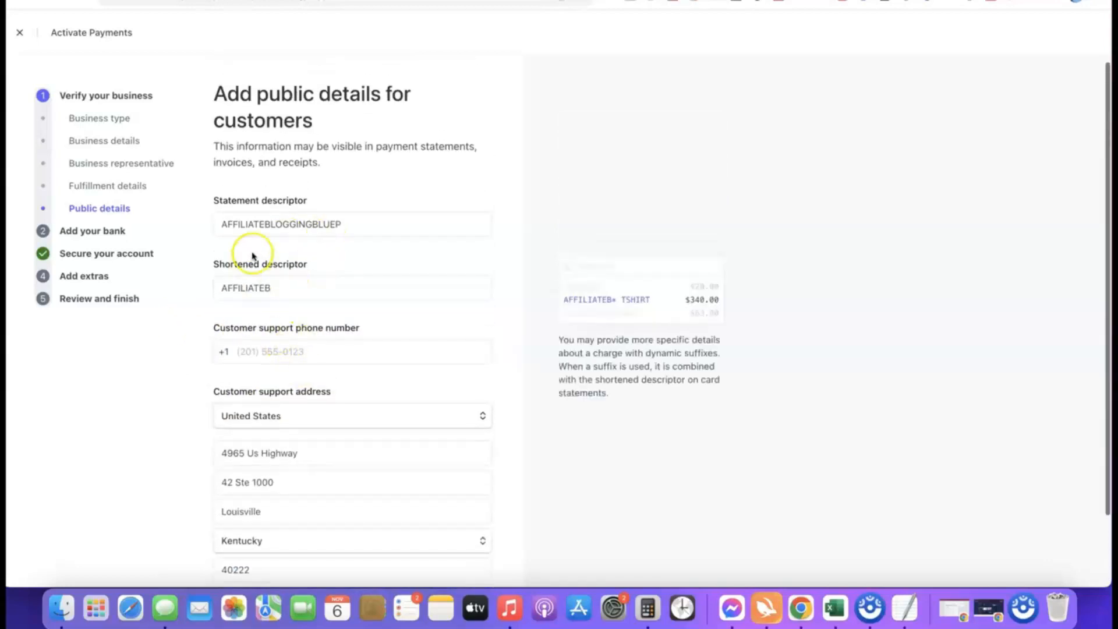
scroll(326, 195, "down", 3)
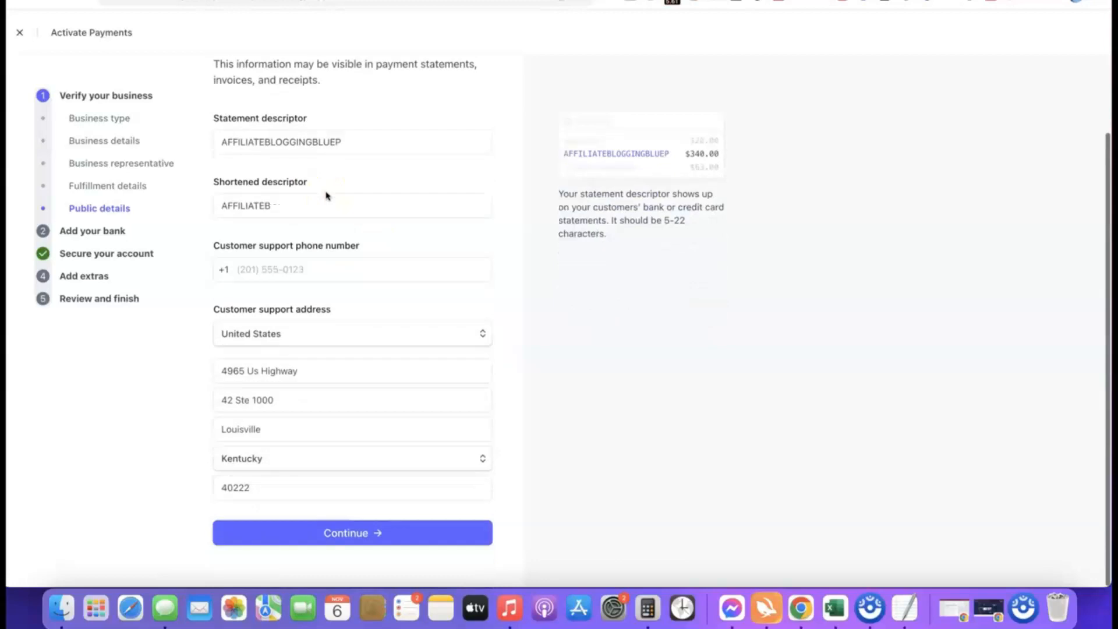
left_click(320, 533)
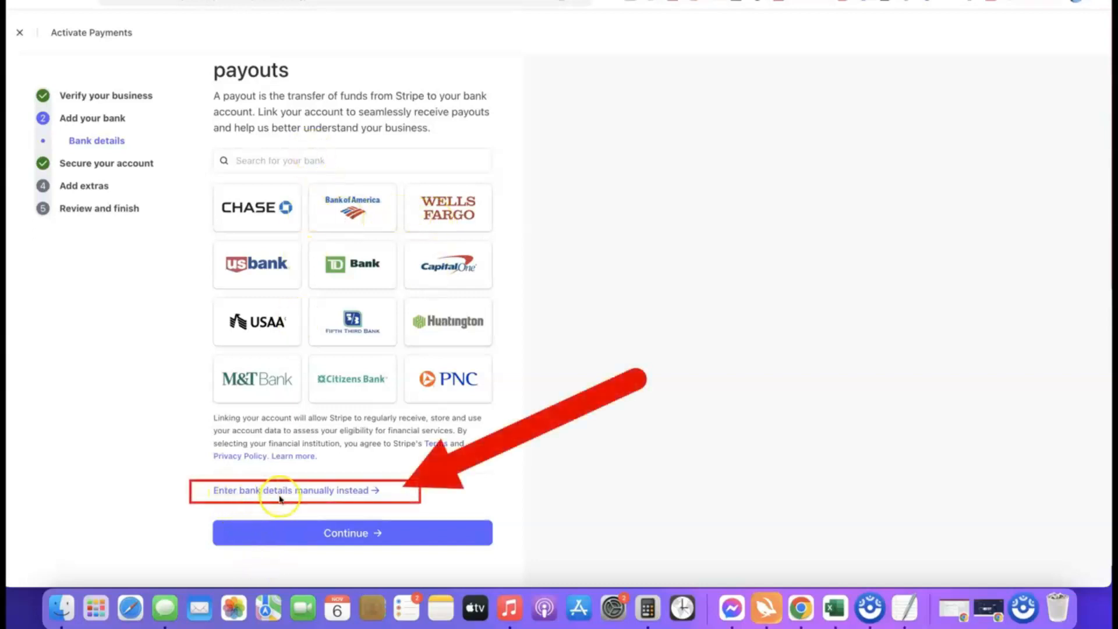
Add the payout bank manually with its routing number and confirmed account number, save it, and continue to account security.
left_click(326, 492)
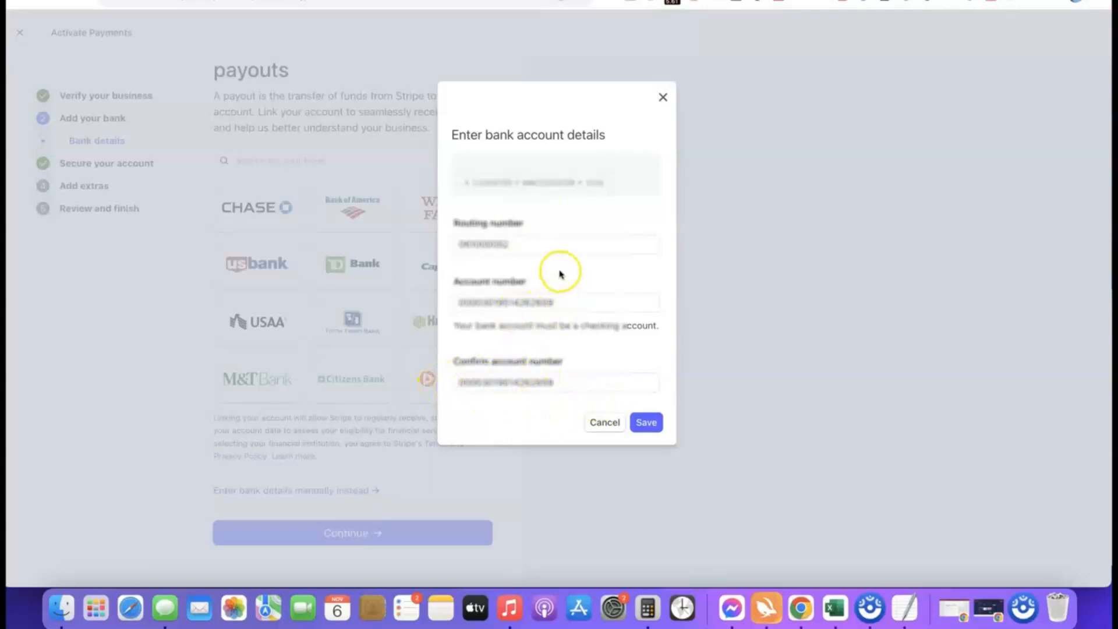
left_click(651, 424)
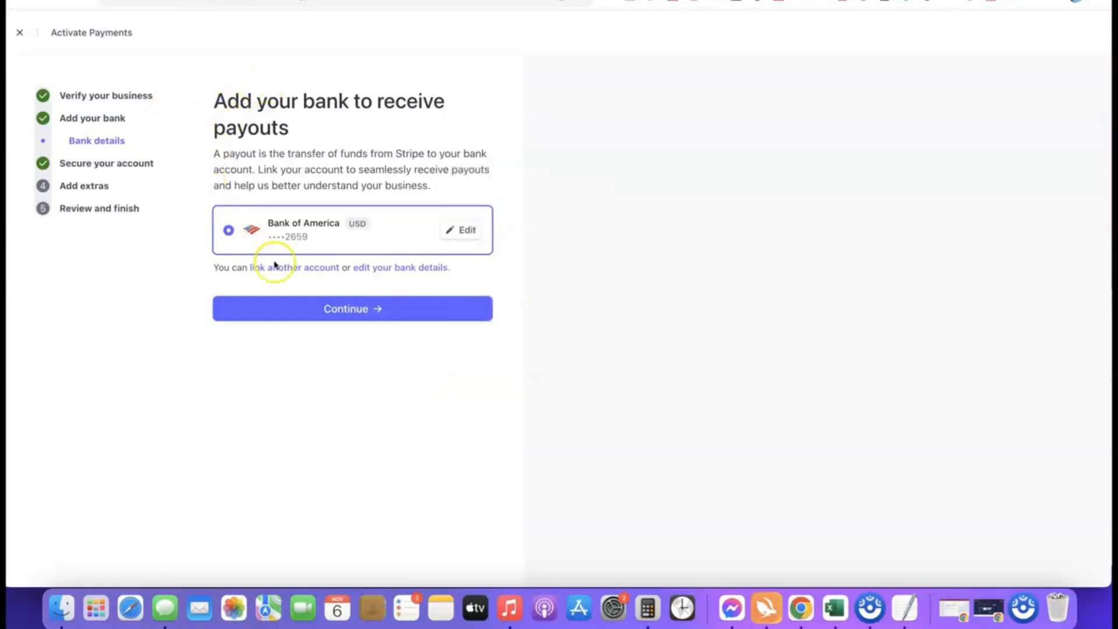
left_click(358, 312)
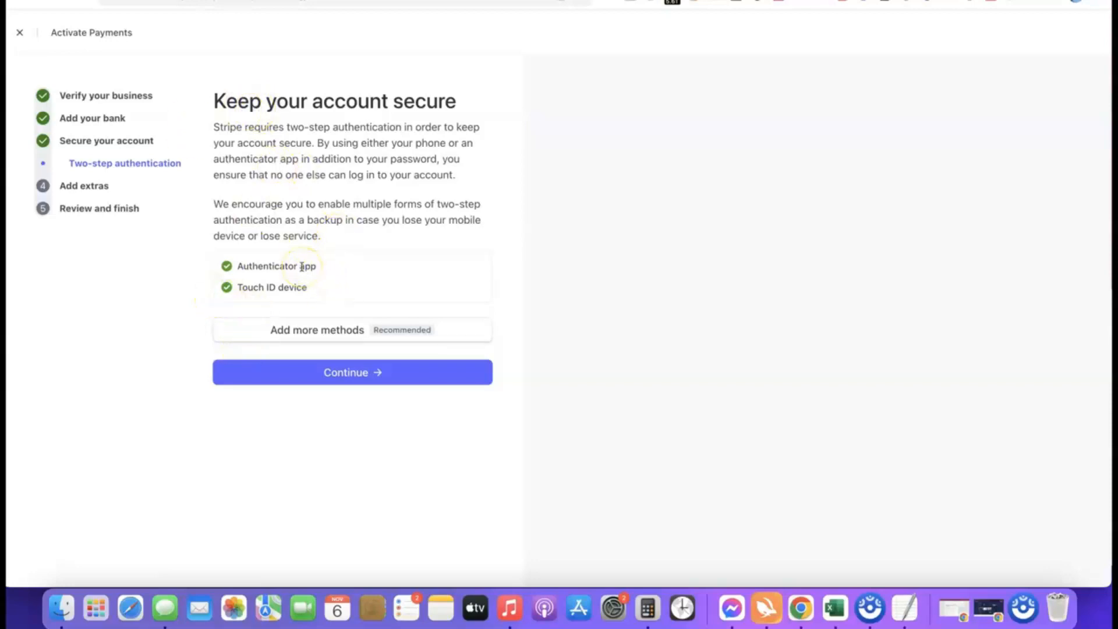
Keep the existing two-step authentication methods, then skip automated sales tax calculation and decline Stripe Climate contributions.
left_click(357, 376)
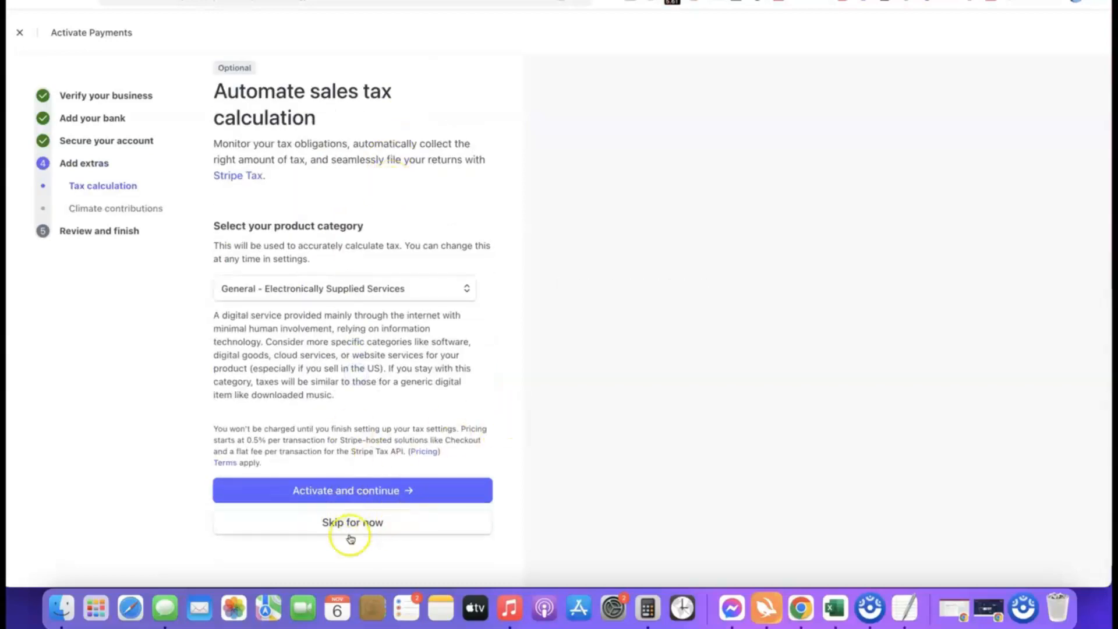
left_click(352, 524)
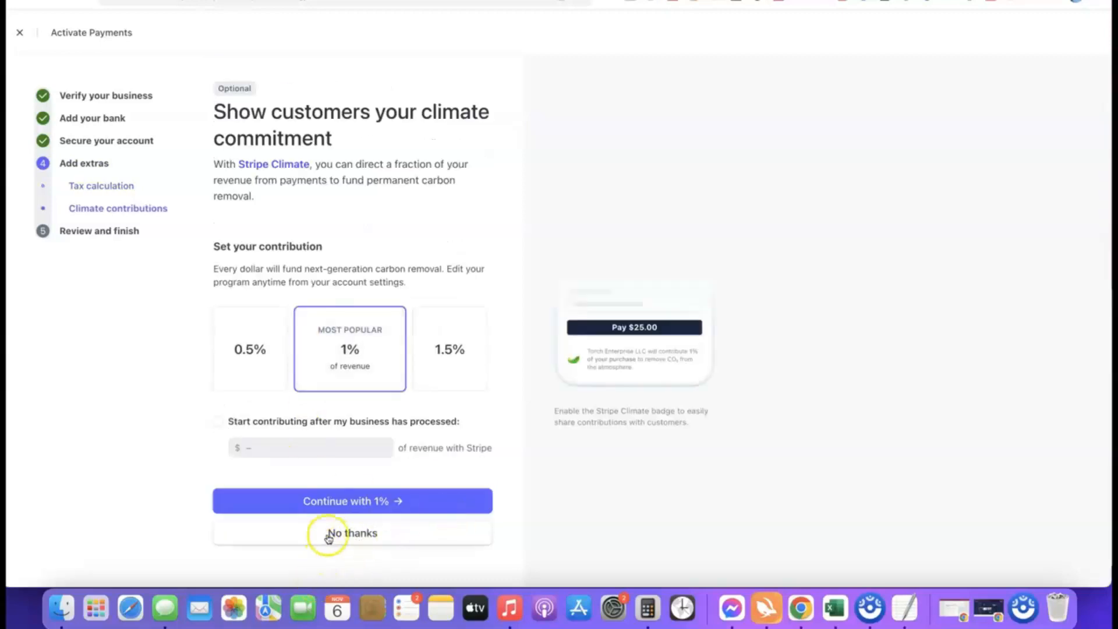
left_click(373, 533)
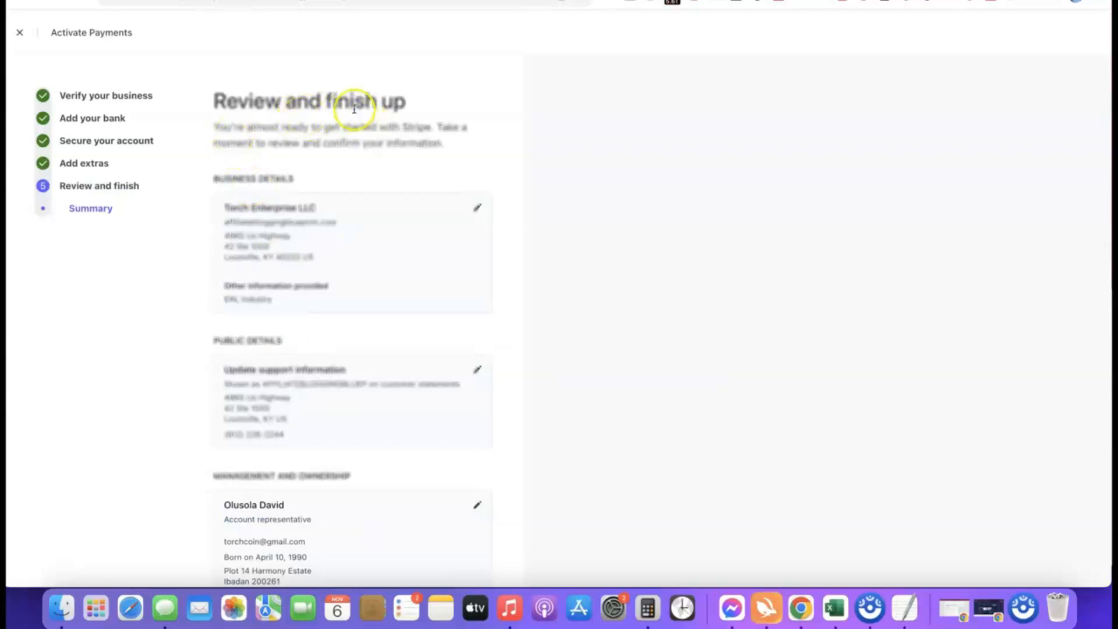
Review the business, representative and payout summary, then agree to the terms and submit the payment activation application.
scroll(321, 89, "down", 5)
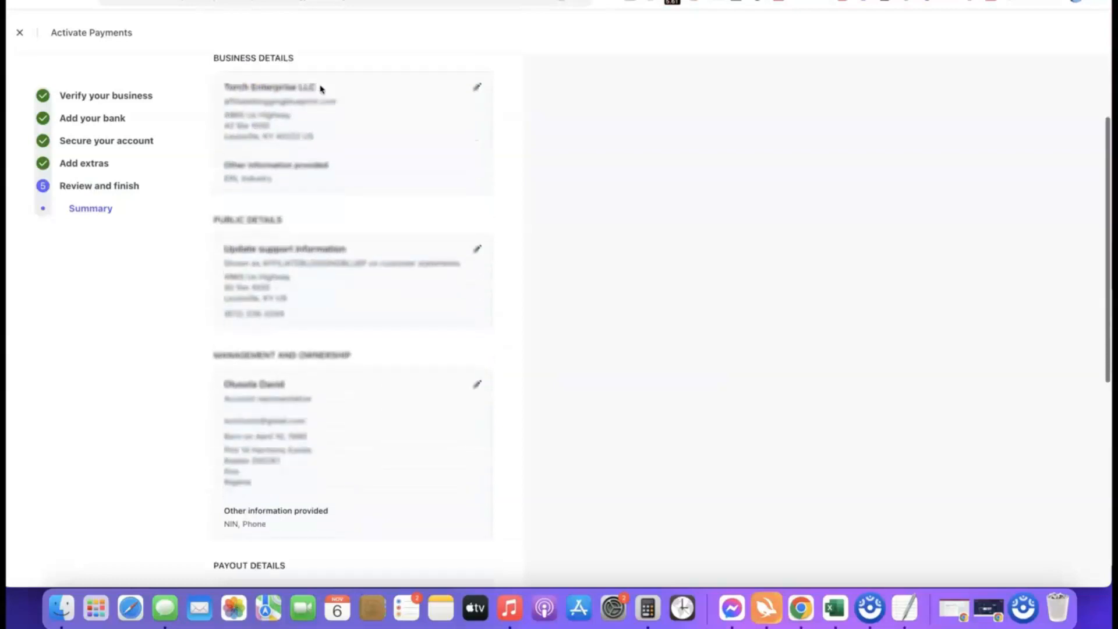
scroll(304, 82, "up", 2)
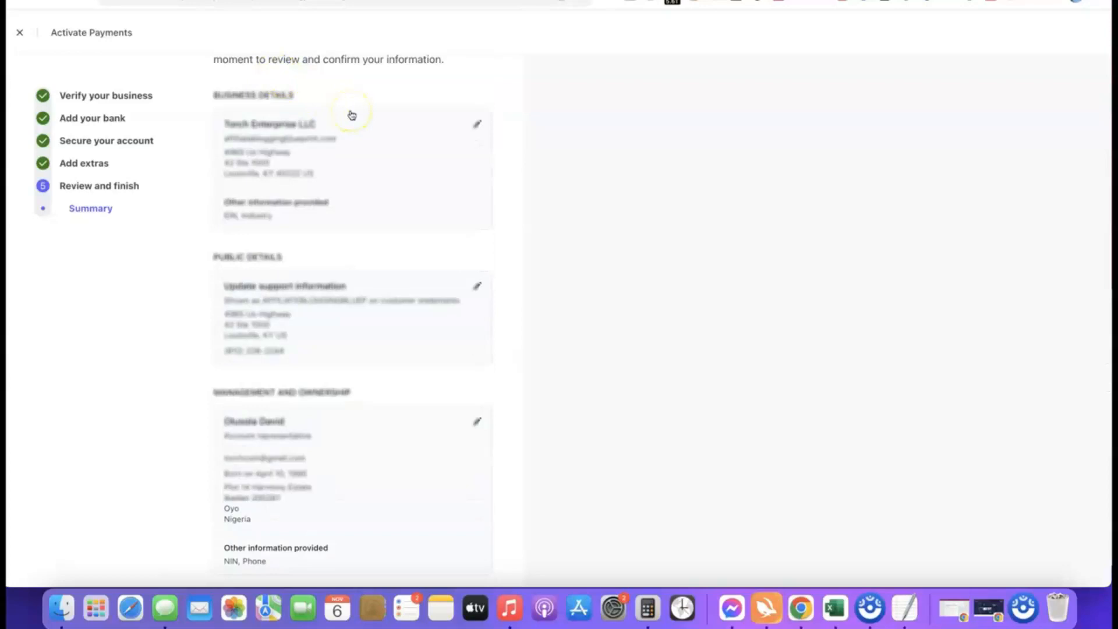
scroll(351, 115, "down", 10)
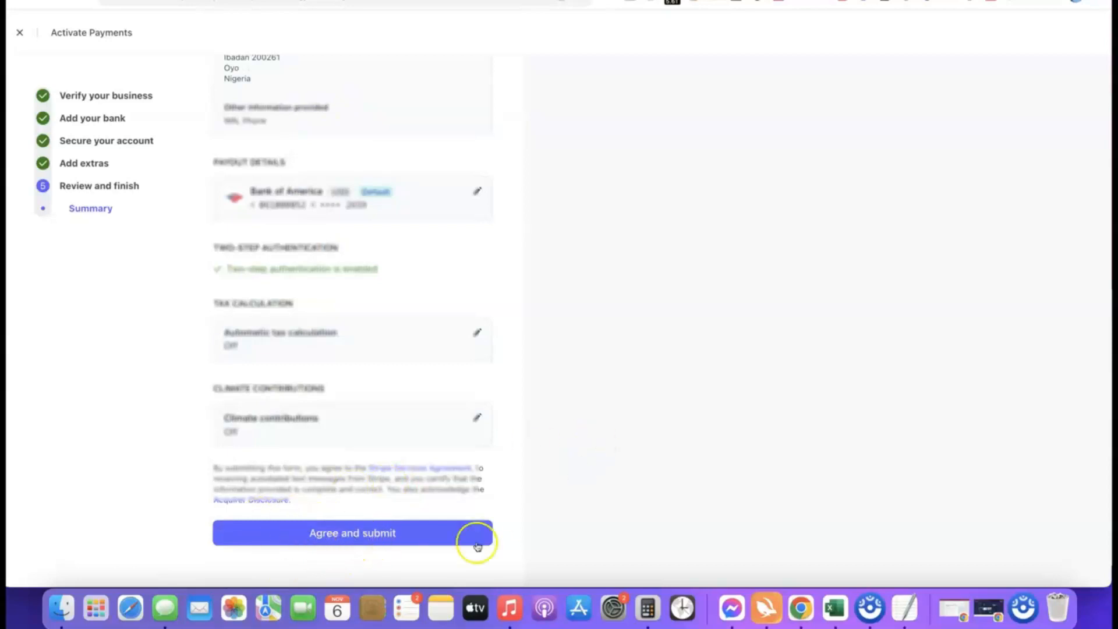
left_click(342, 530)
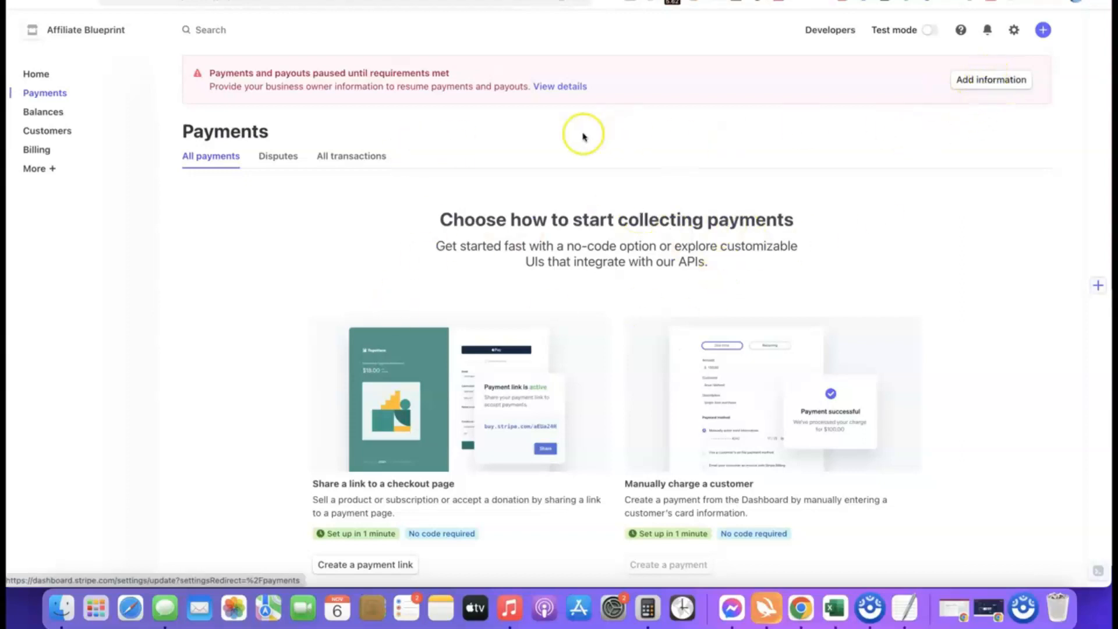
Open the account representative's missing required information under Management and Ownership for updating.
left_click(969, 80)
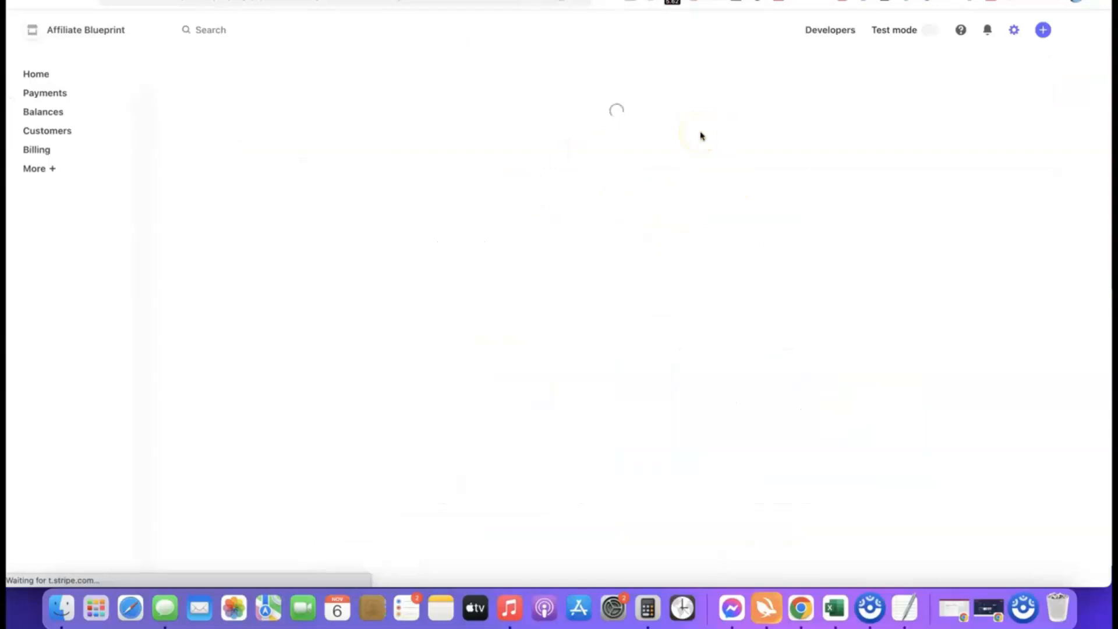
scroll(568, 155, "down", 2)
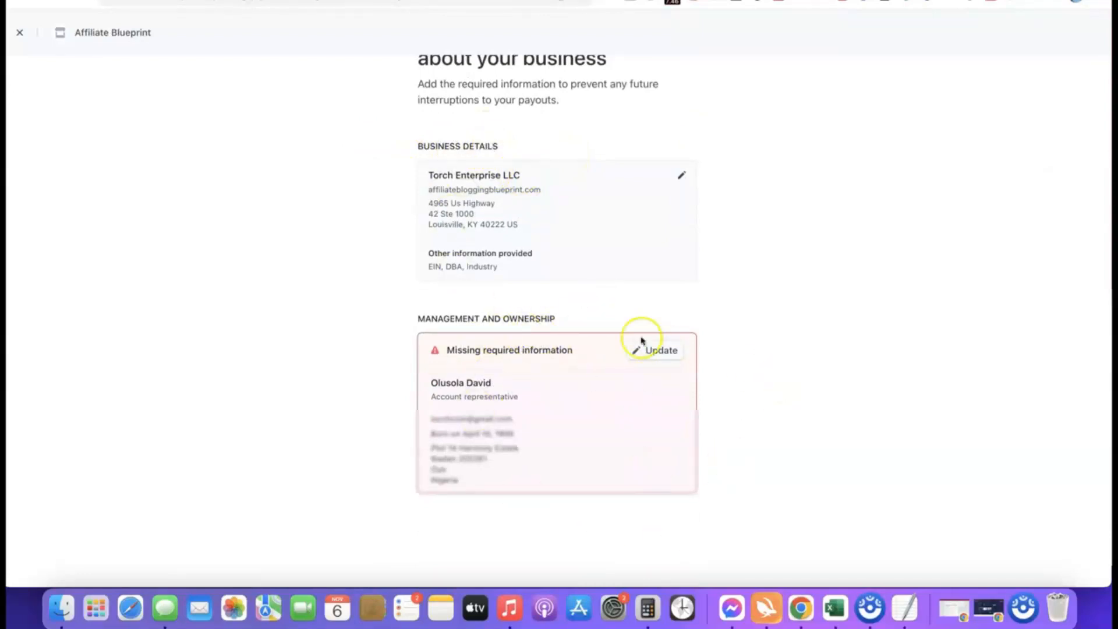
scroll(634, 464, "down", 1)
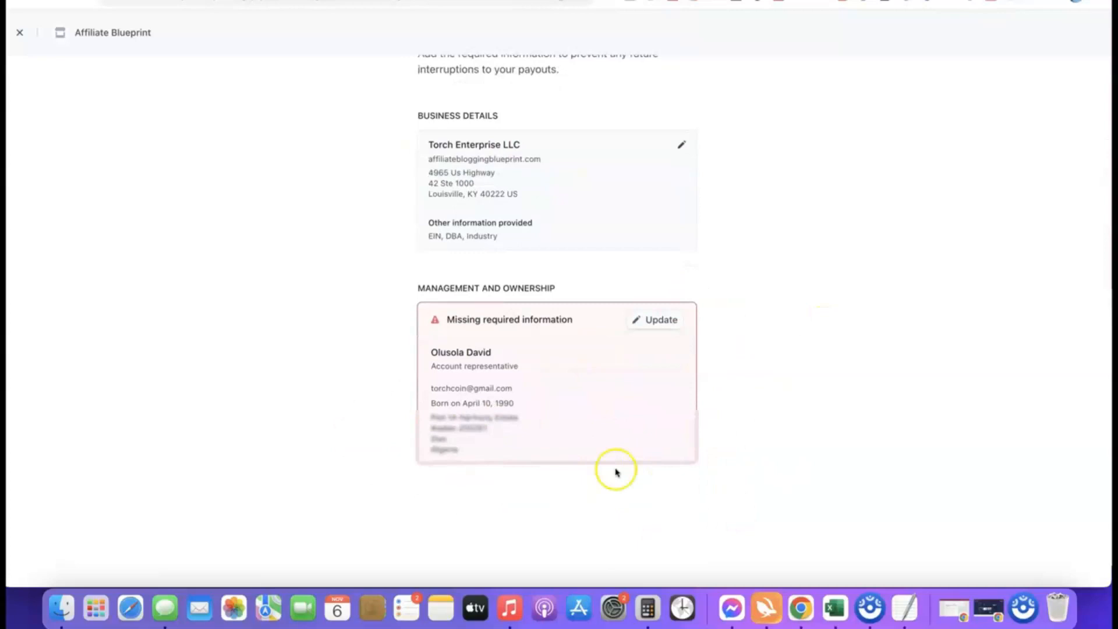
left_click(658, 319)
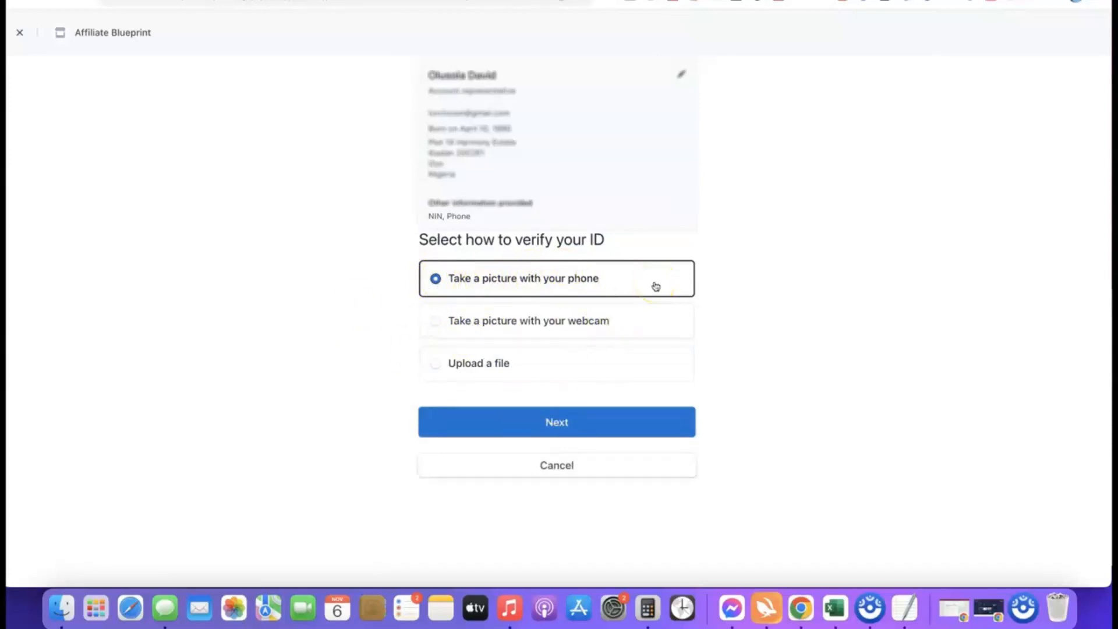
Choose to verify the representative's ID by uploading a file, with Driver's license as the identification type.
left_click(444, 363)
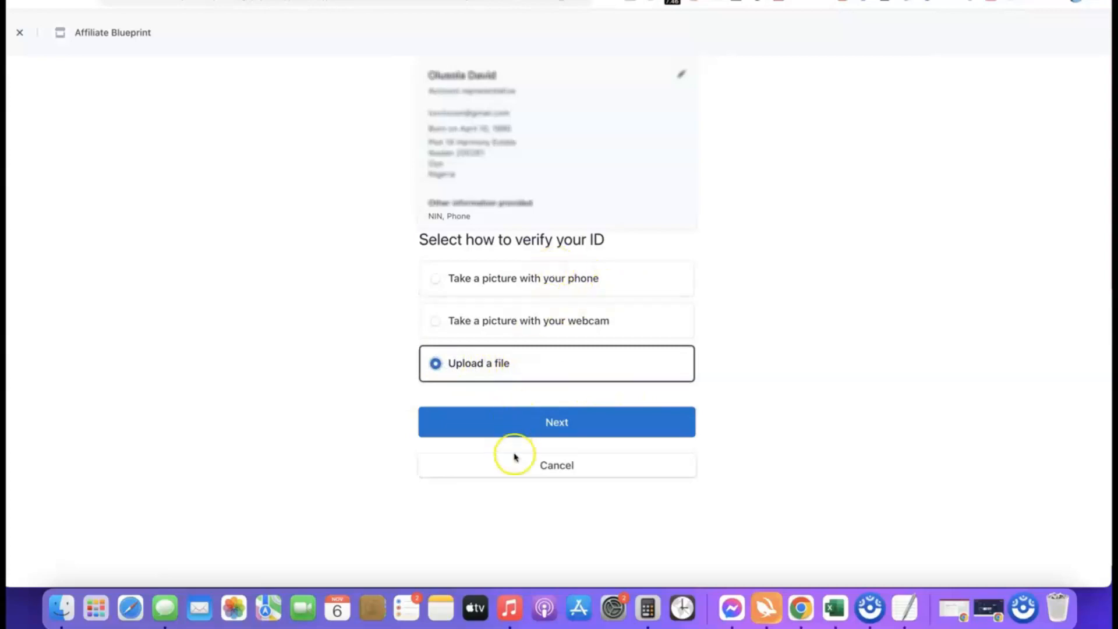
left_click(547, 426)
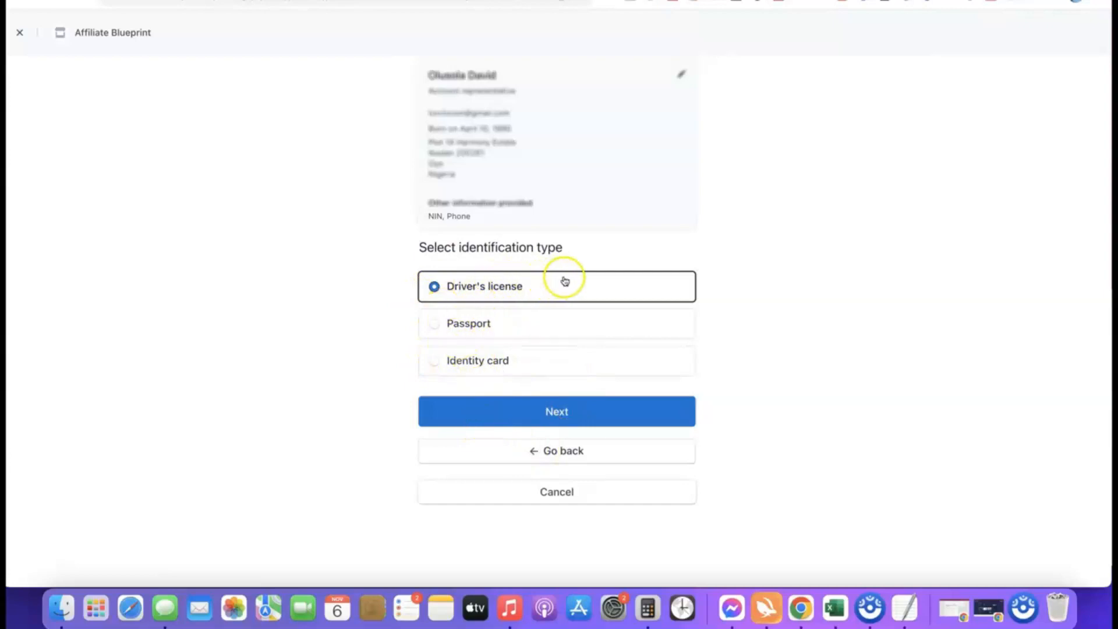
left_click(558, 415)
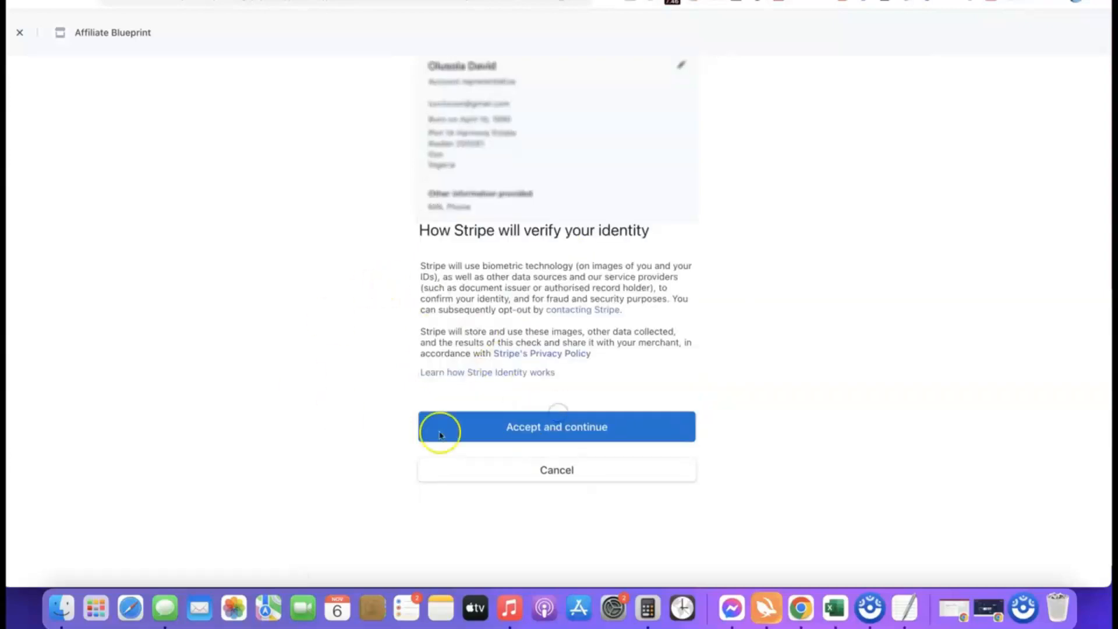
Accept Stripe's identity verification terms and submit the Drivers License image as the front of the identity document.
left_click(546, 426)
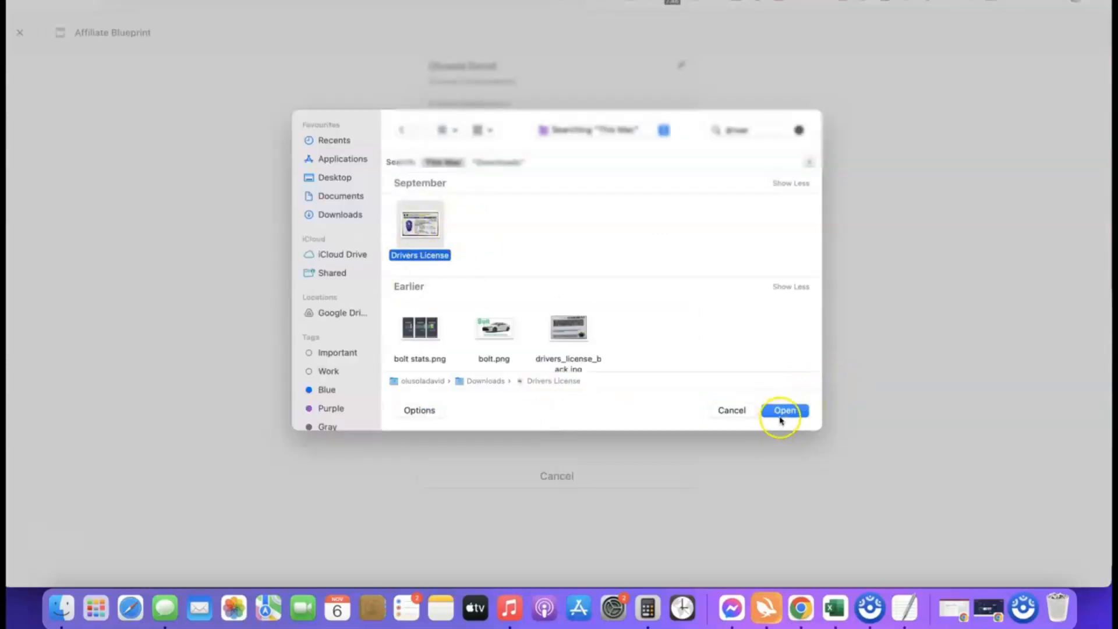
left_click(785, 411)
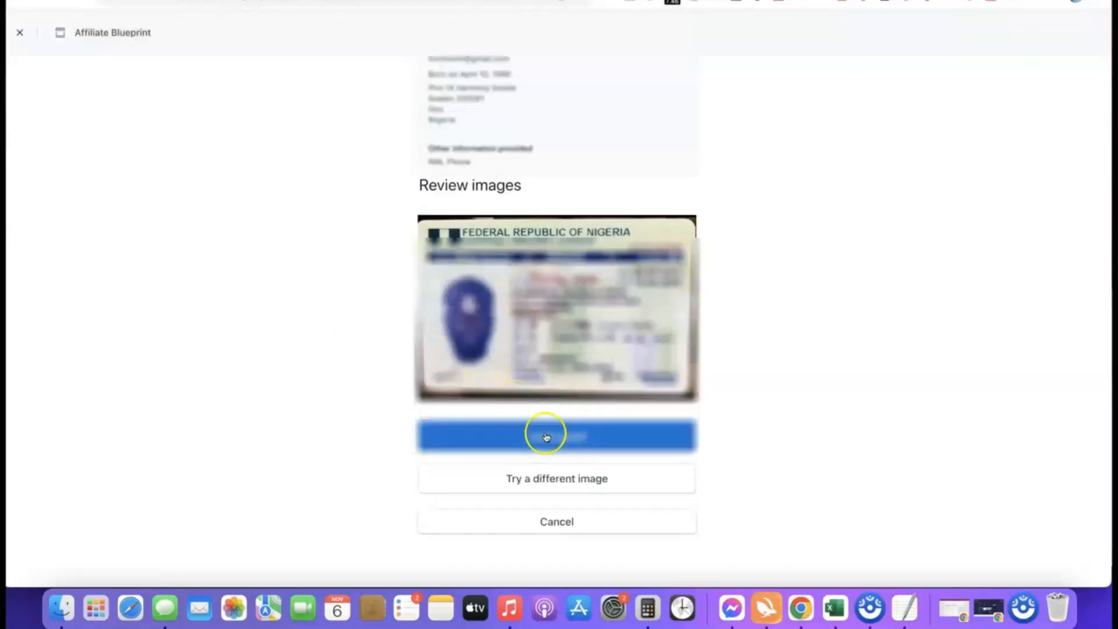
left_click(561, 438)
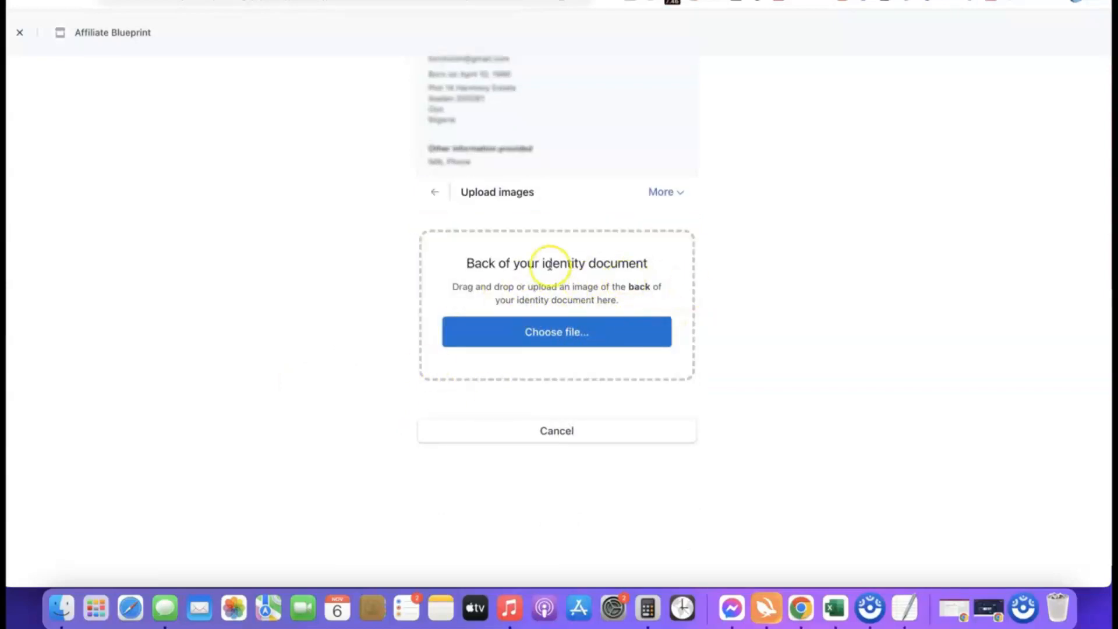
Upload drivers_license_back.jpg as the back of the identity document, continue with that image anyway, and return to the dashboard.
left_click(560, 336)
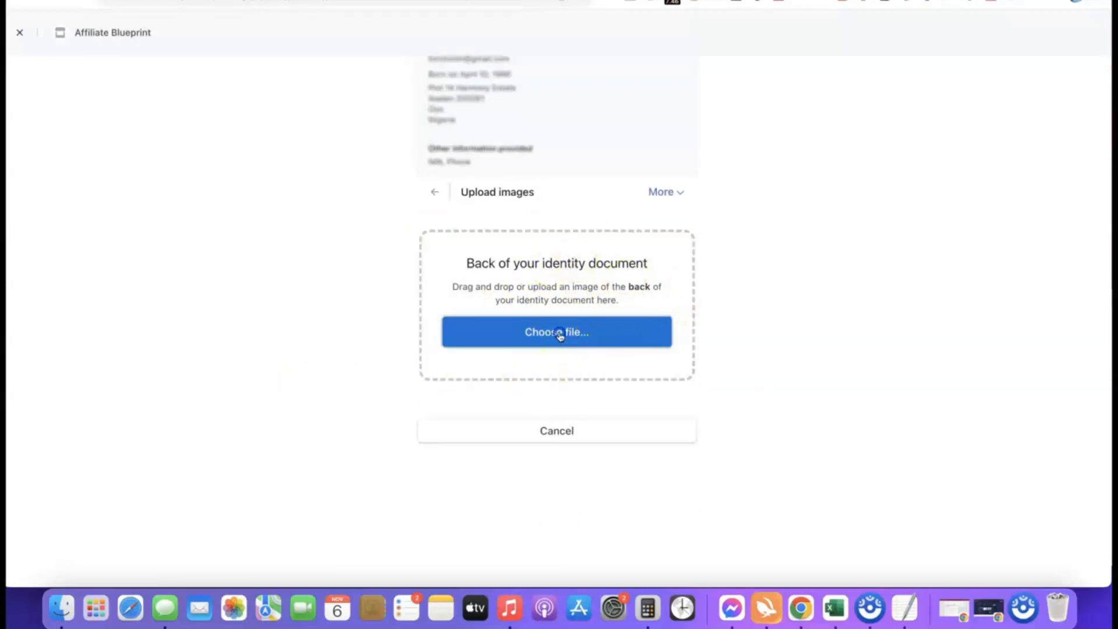
type("drivers")
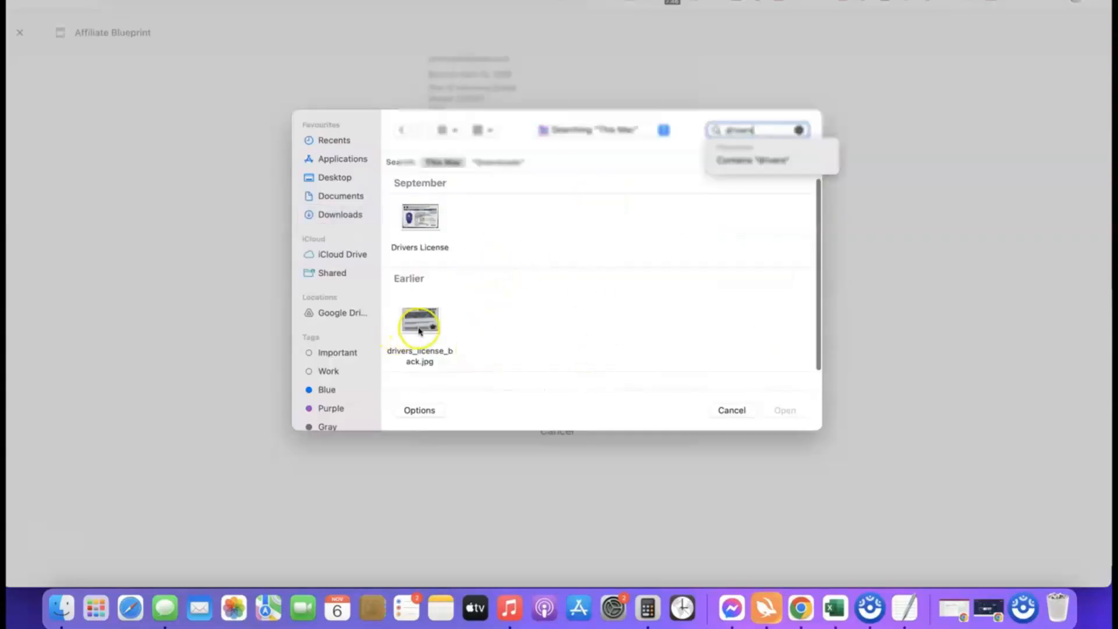
left_click(419, 320)
left_click(786, 411)
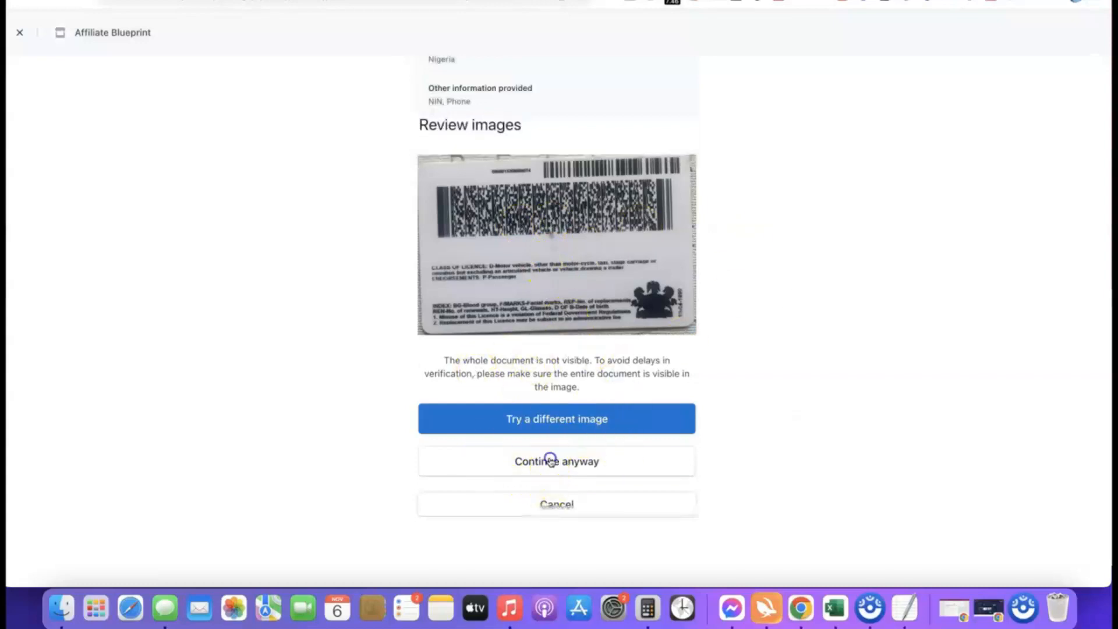
left_click(550, 459)
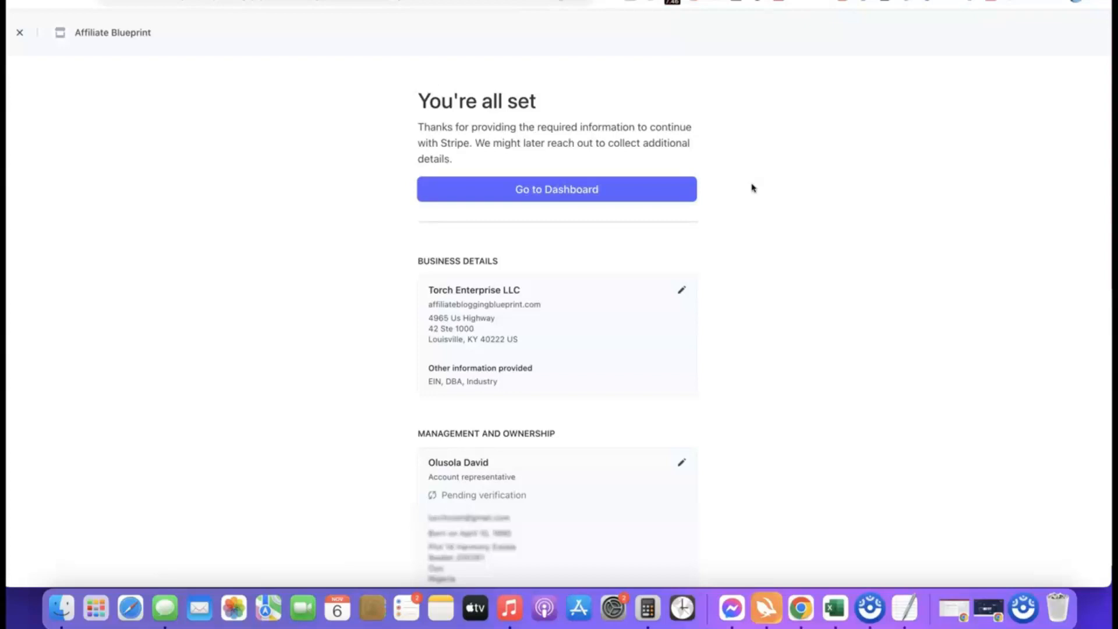
left_click(555, 189)
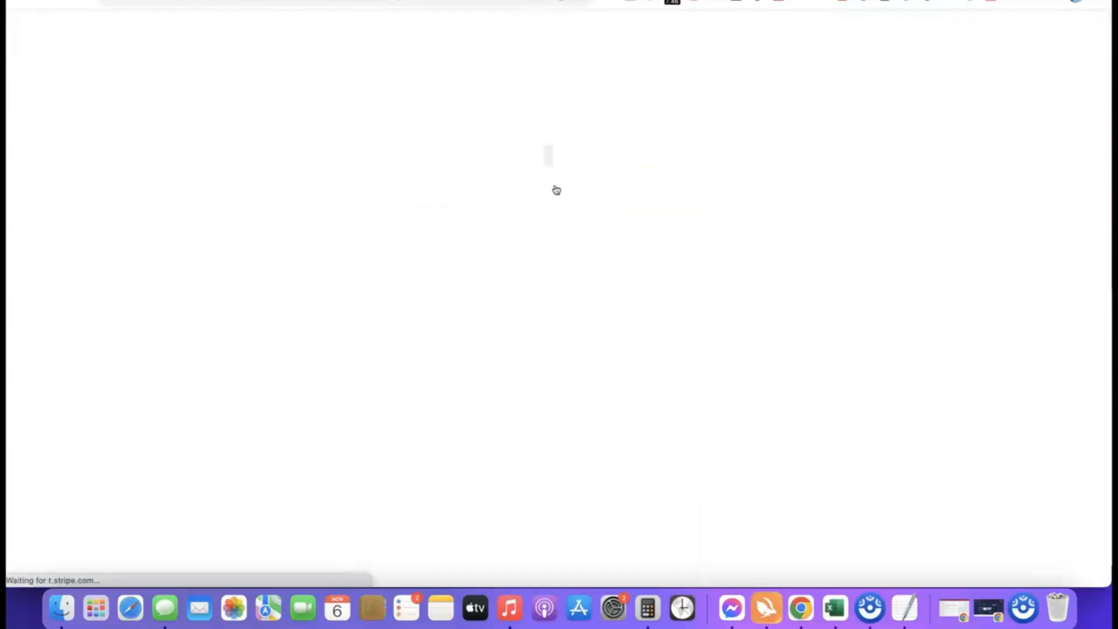